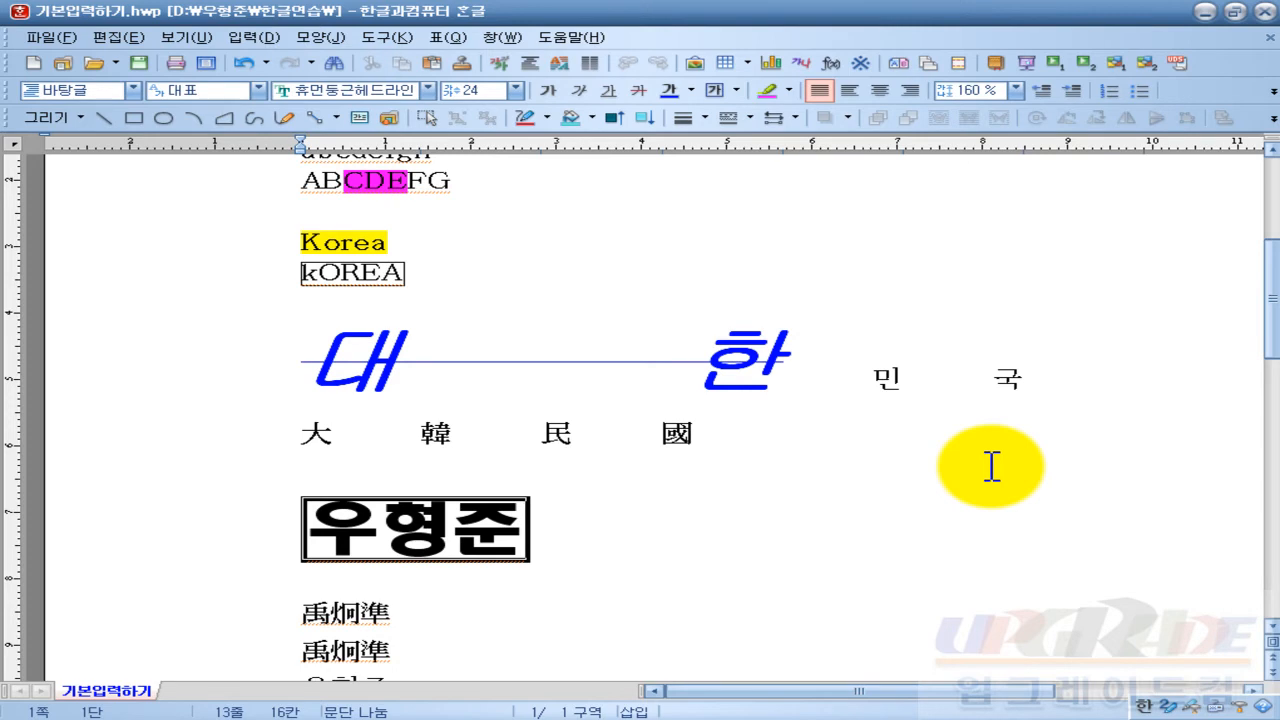
Step: Open the Save As dialog for 기본입력하기 via the 파일 menu's 다른 이름으로 저장하기
{"action": "scroll", "coordinate": [670, 507], "scroll_direction": "up", "scroll_amount": 2}
{"action": "scroll", "coordinate": [503, 423], "scroll_direction": "up", "scroll_amount": 5}
{"action": "scroll", "coordinate": [506, 429], "scroll_direction": "down", "scroll_amount": 4}
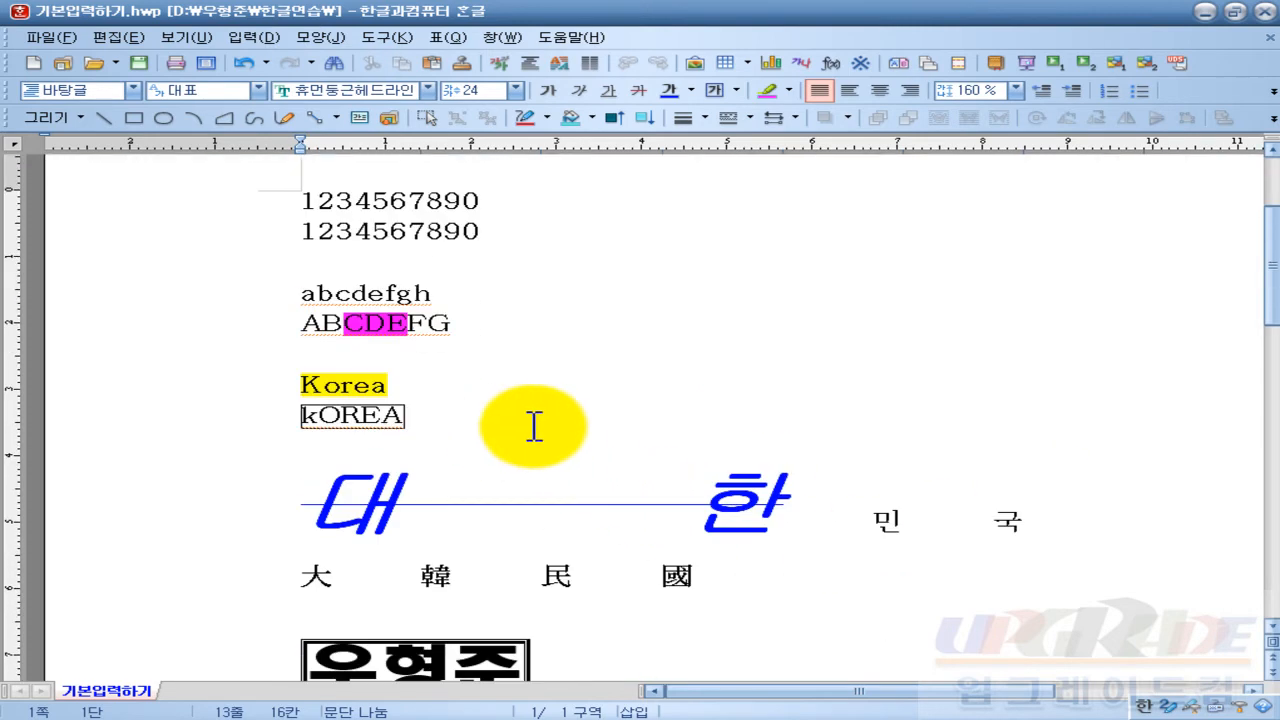
{"action": "scroll", "coordinate": [606, 409], "scroll_direction": "down", "scroll_amount": 1}
{"action": "scroll", "coordinate": [603, 417], "scroll_direction": "down", "scroll_amount": 2}
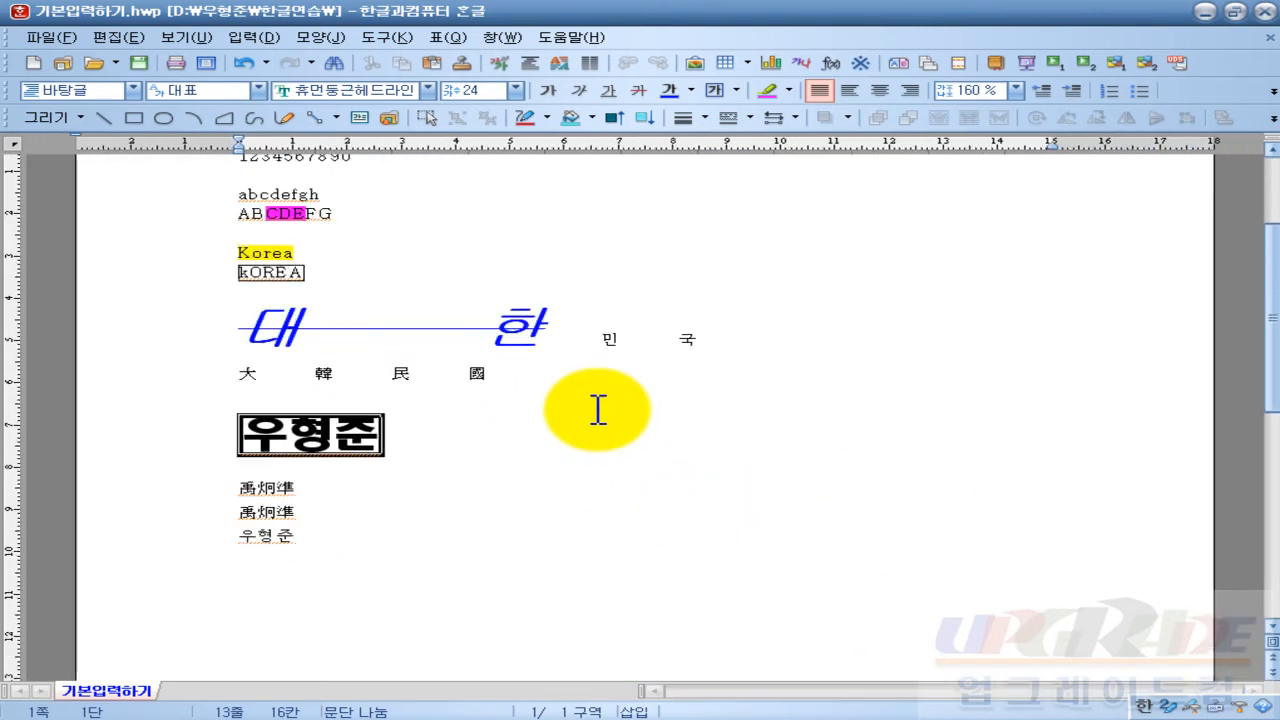
{"action": "scroll", "coordinate": [598, 407], "scroll_direction": "up", "scroll_amount": 1}
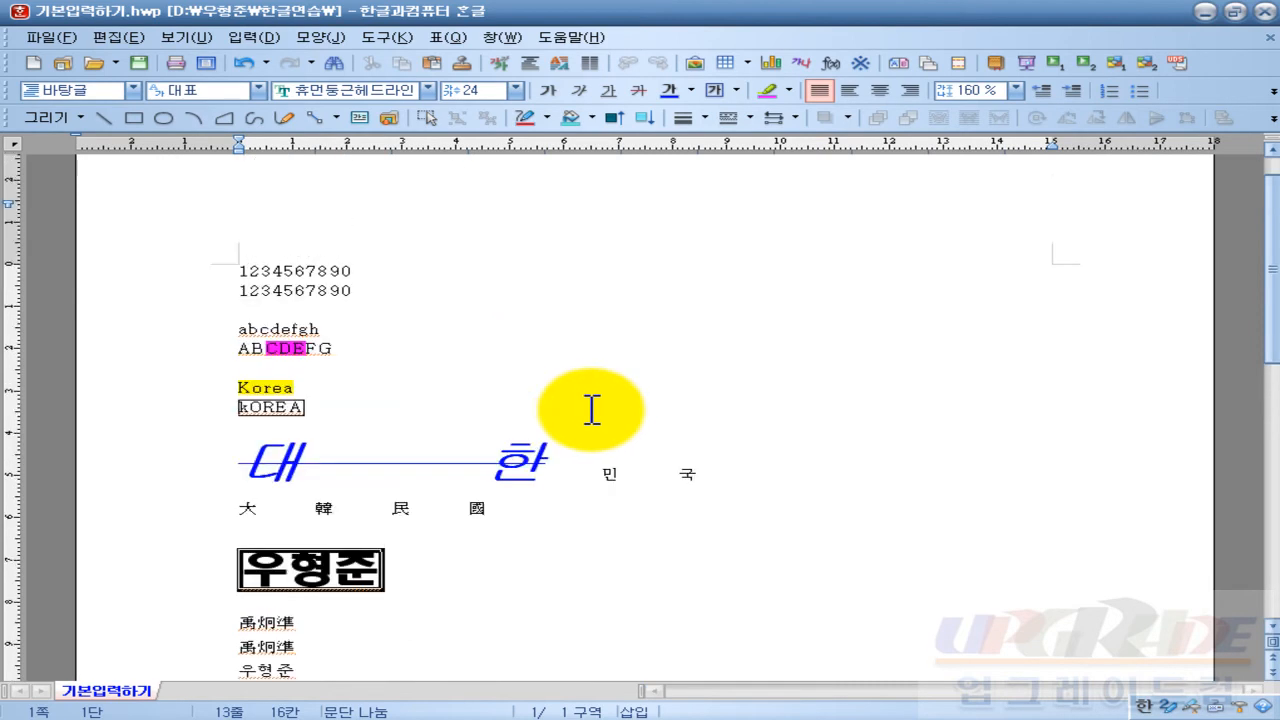
{"action": "scroll", "coordinate": [591, 409], "scroll_direction": "up", "scroll_amount": 1}
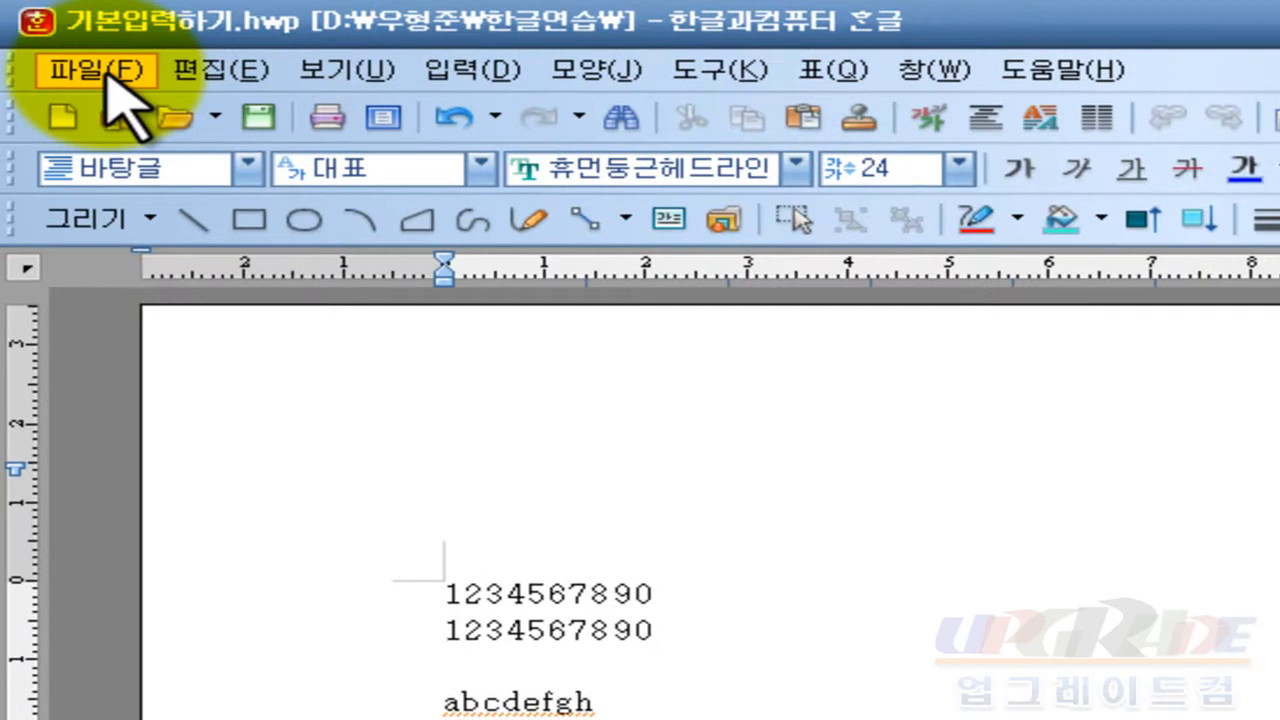
{"action": "left_click", "coordinate": [52, 38]}
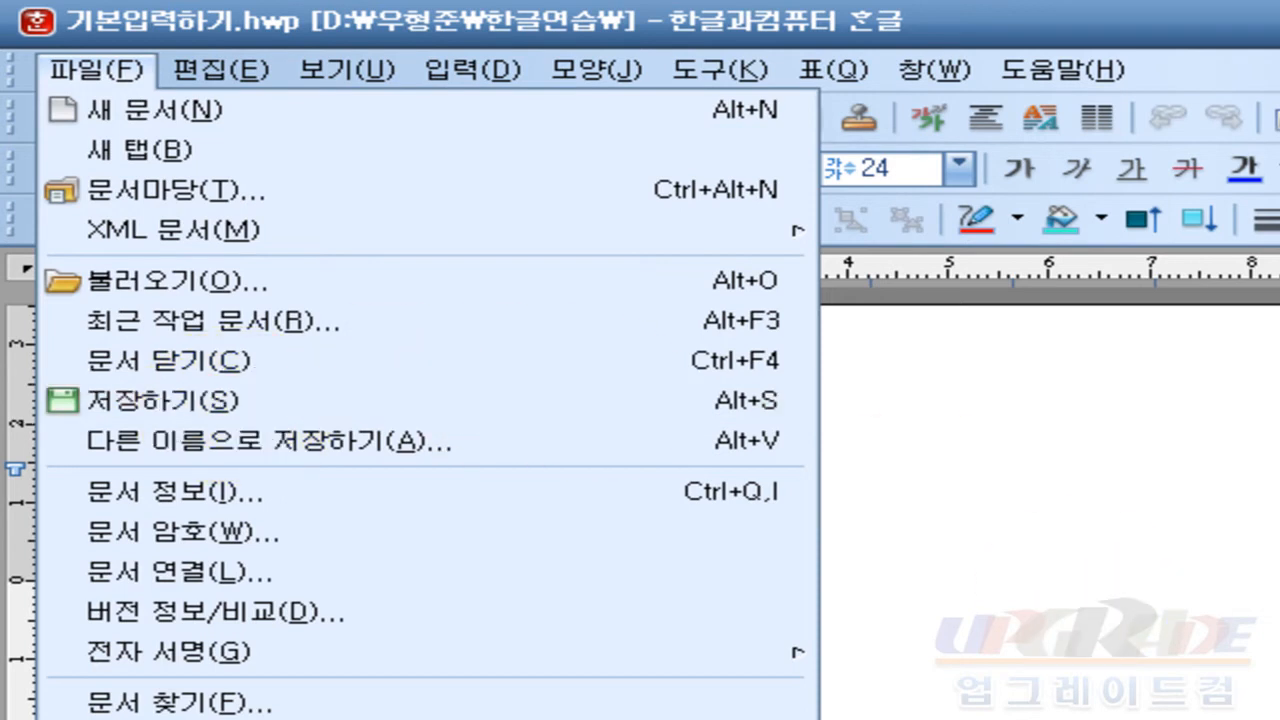
{"action": "left_click", "coordinate": [930, 702]}
{"action": "left_click", "coordinate": [115, 70]}
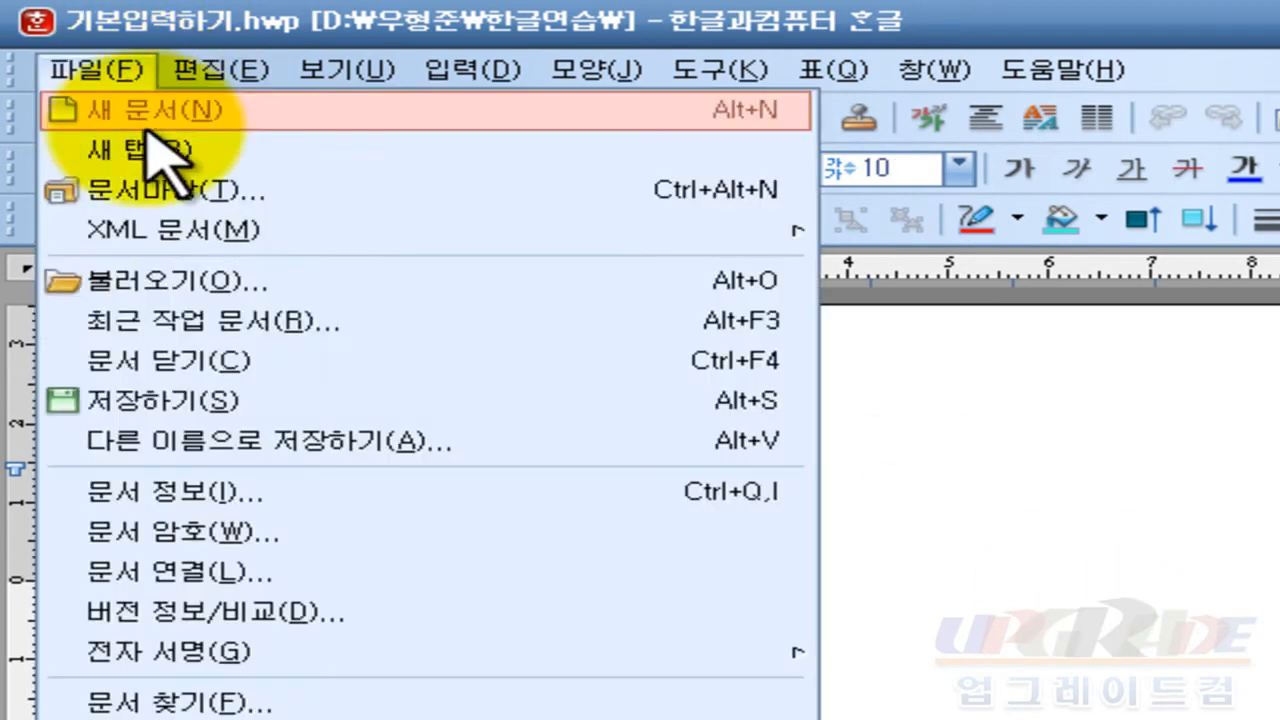
{"action": "left_click", "coordinate": [250, 412]}
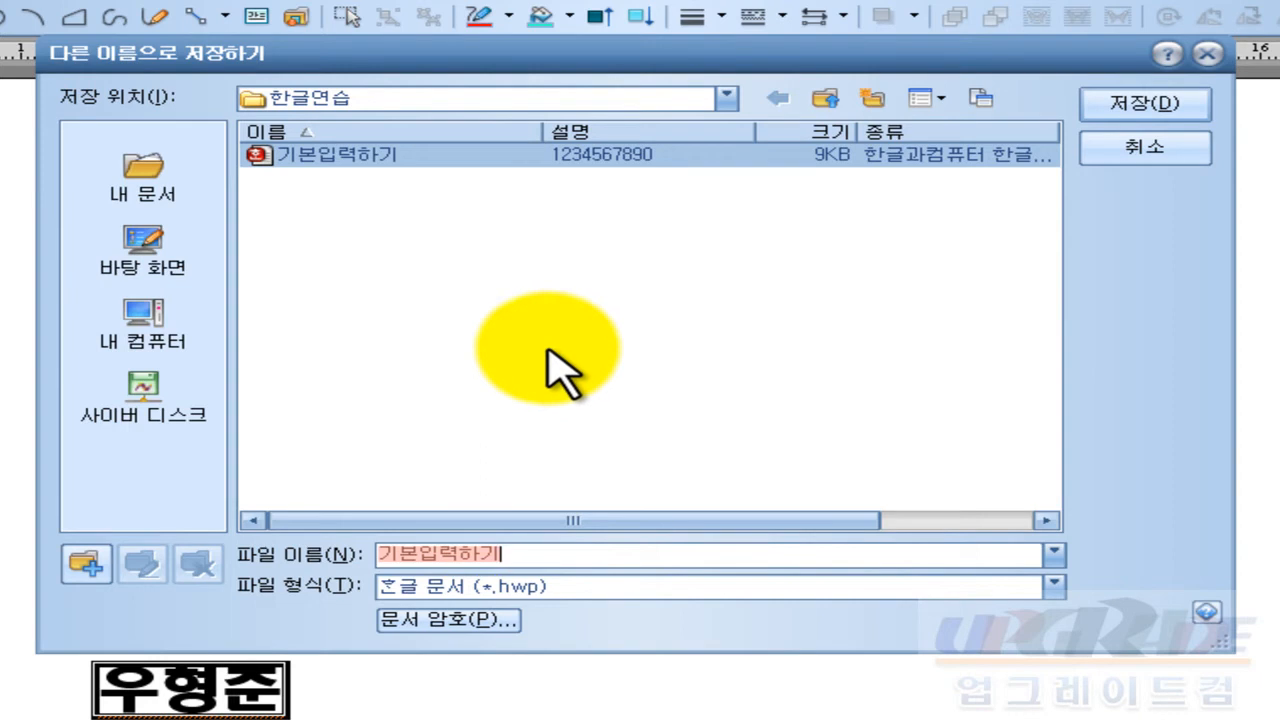
Step: Browse through 내 컴퓨터 to local disk D: and open the personal folder there
{"action": "left_click", "coordinate": [135, 340]}
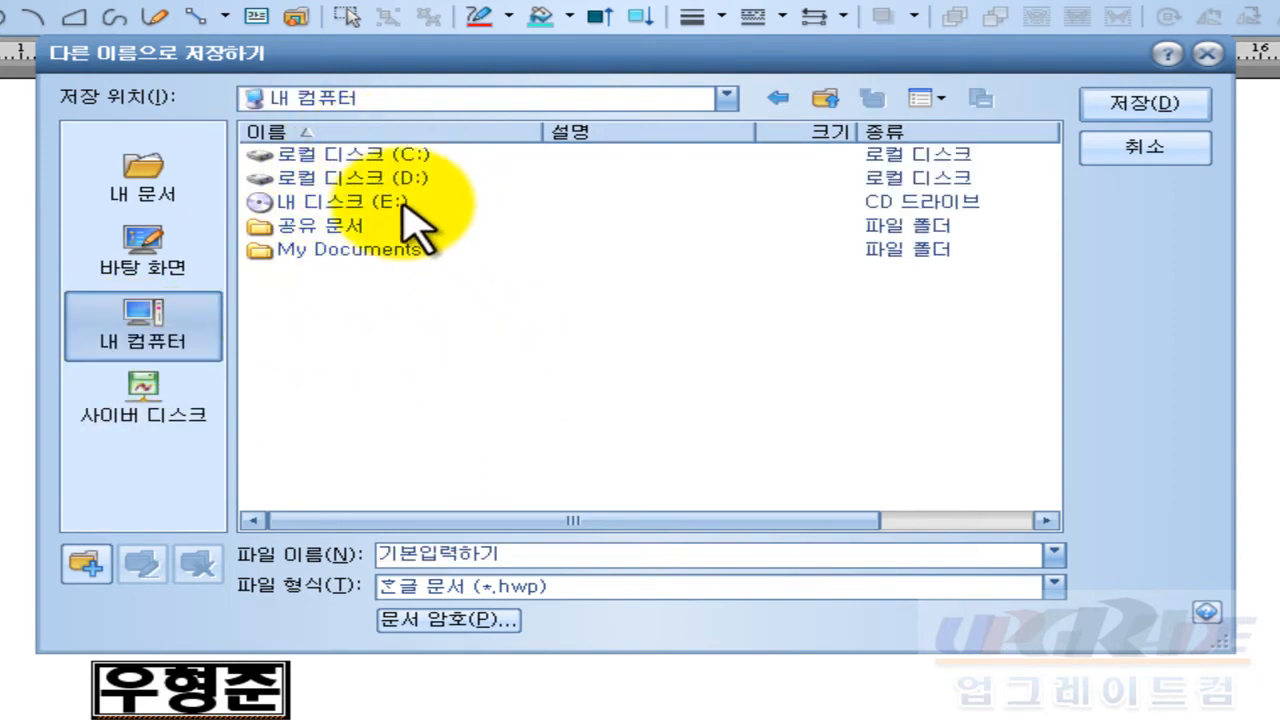
{"action": "double_click", "coordinate": [355, 180]}
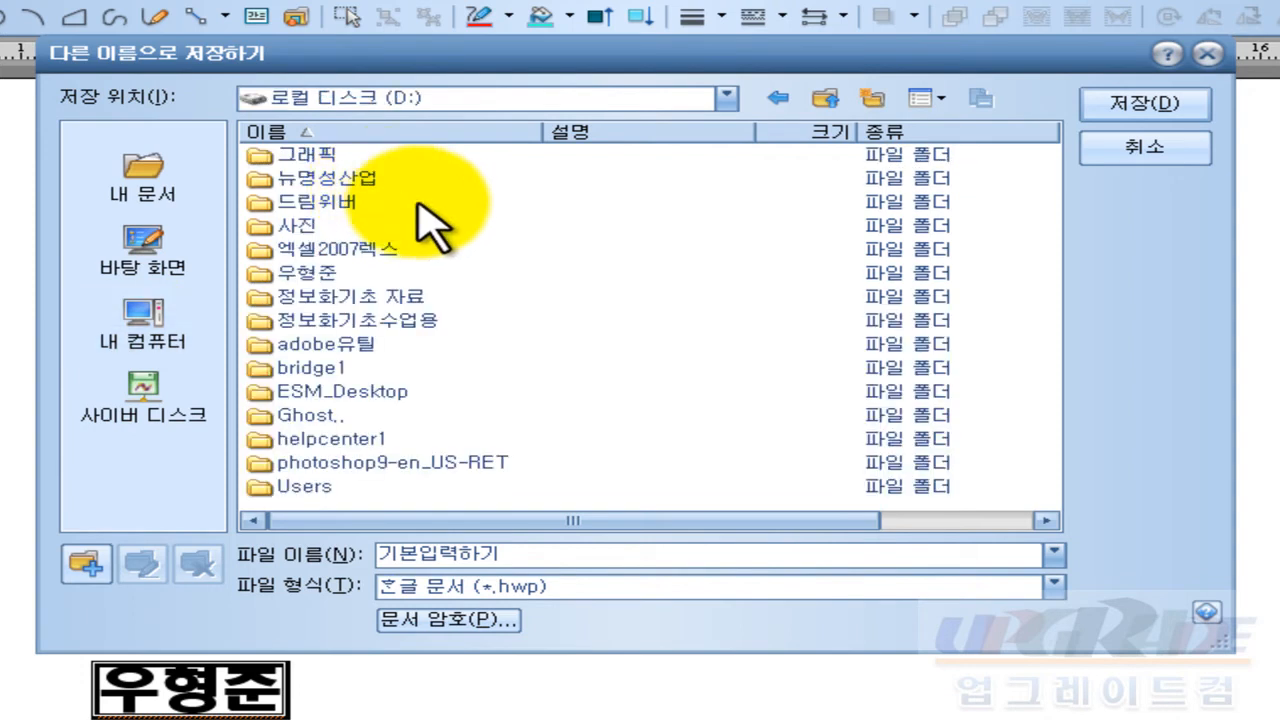
{"action": "left_click", "coordinate": [312, 276]}
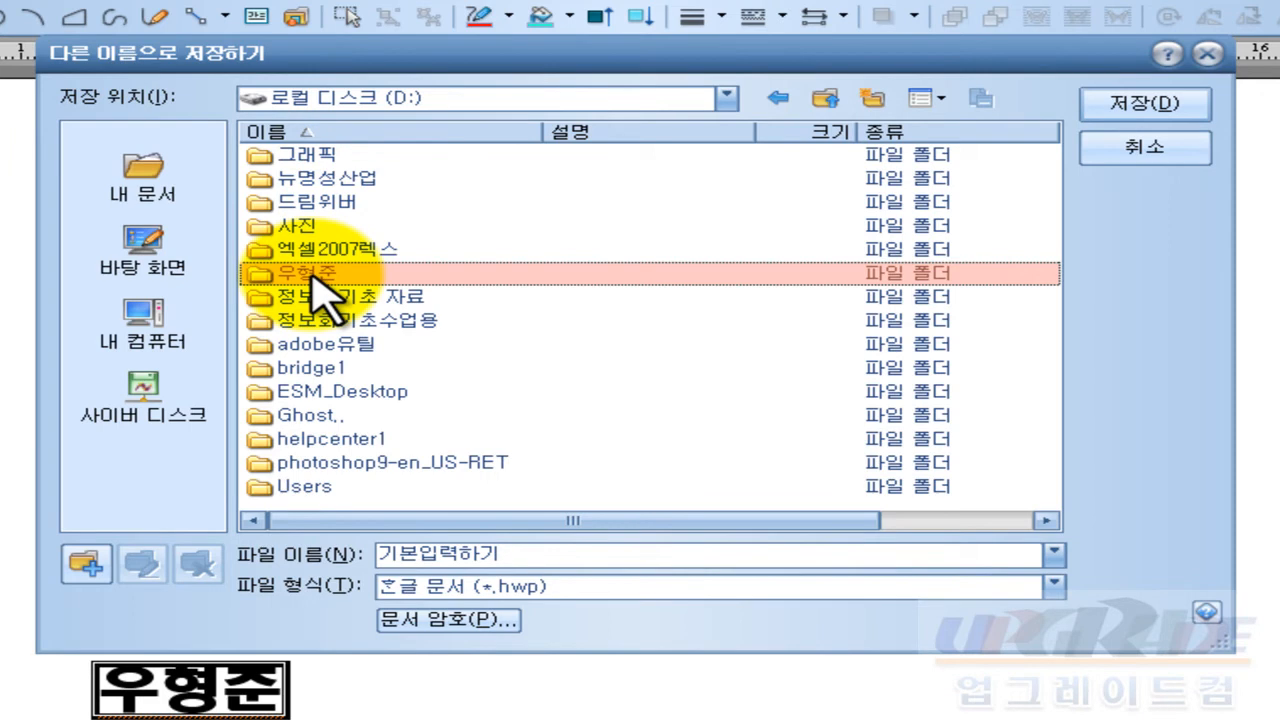
{"action": "double_click", "coordinate": [313, 278]}
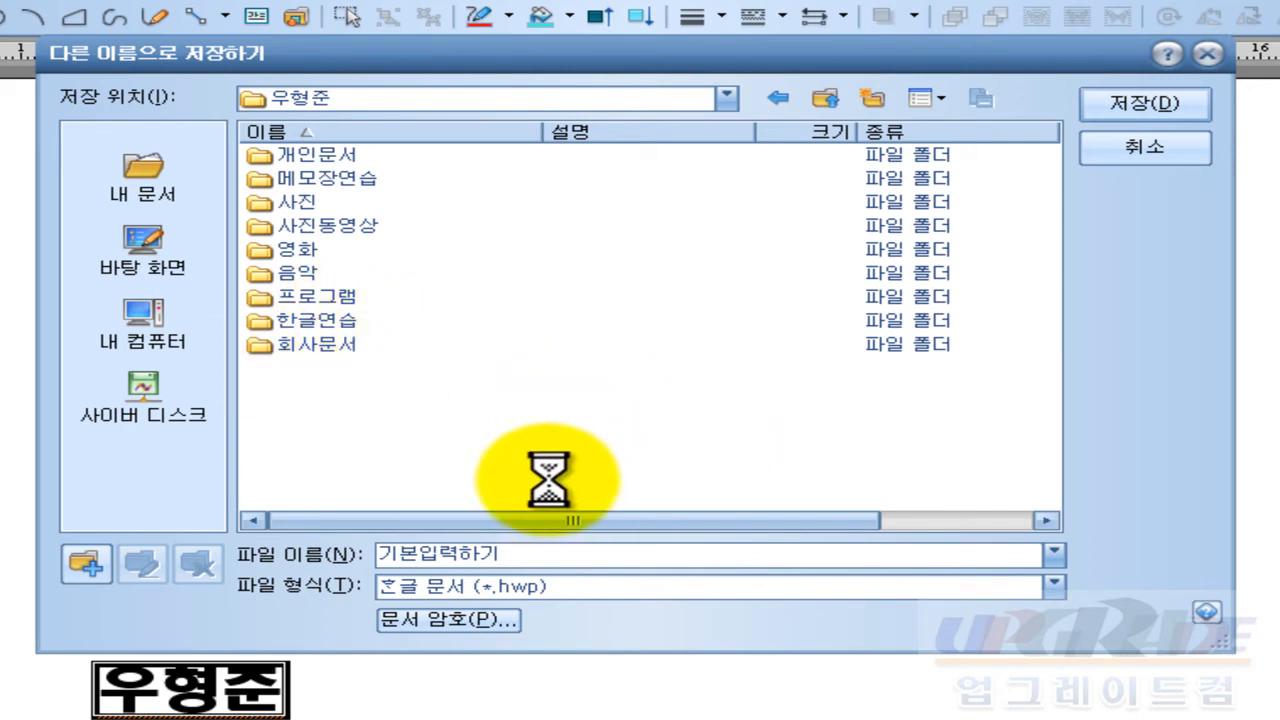
Step: Try the folder-list context options in Save As without choosing any
{"action": "right_click", "coordinate": [587, 406]}
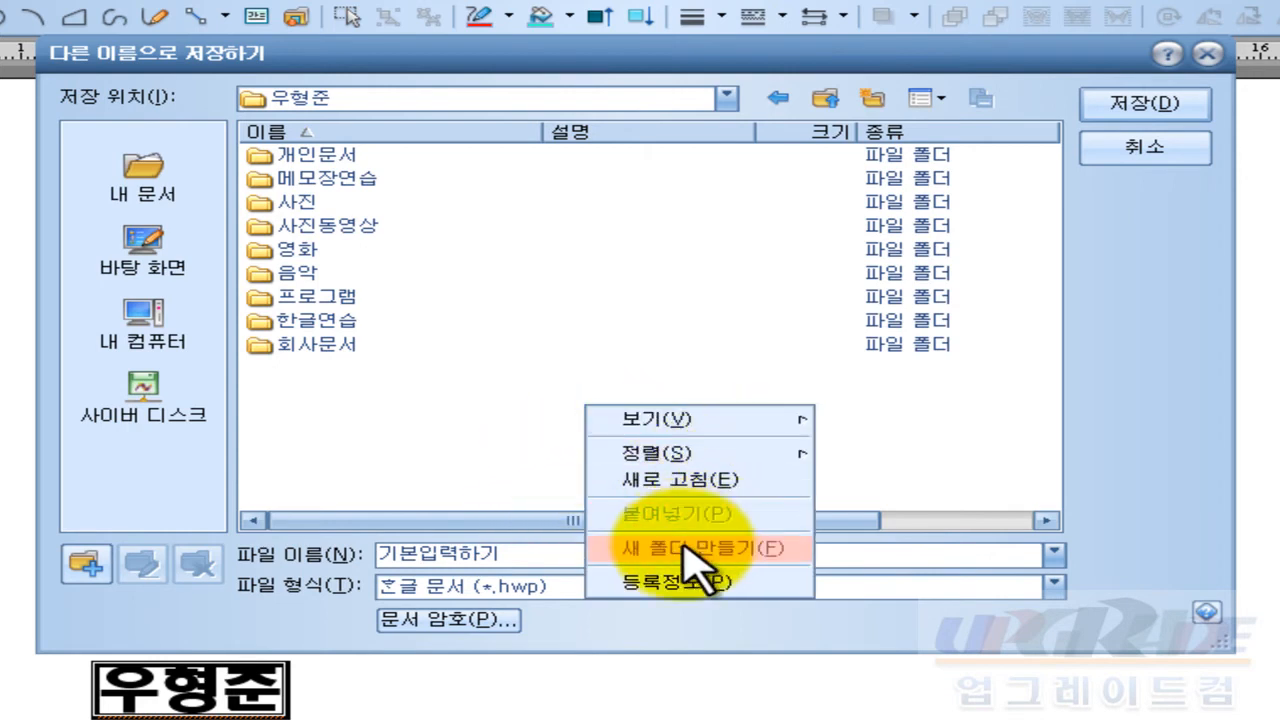
{"action": "left_click", "coordinate": [881, 451]}
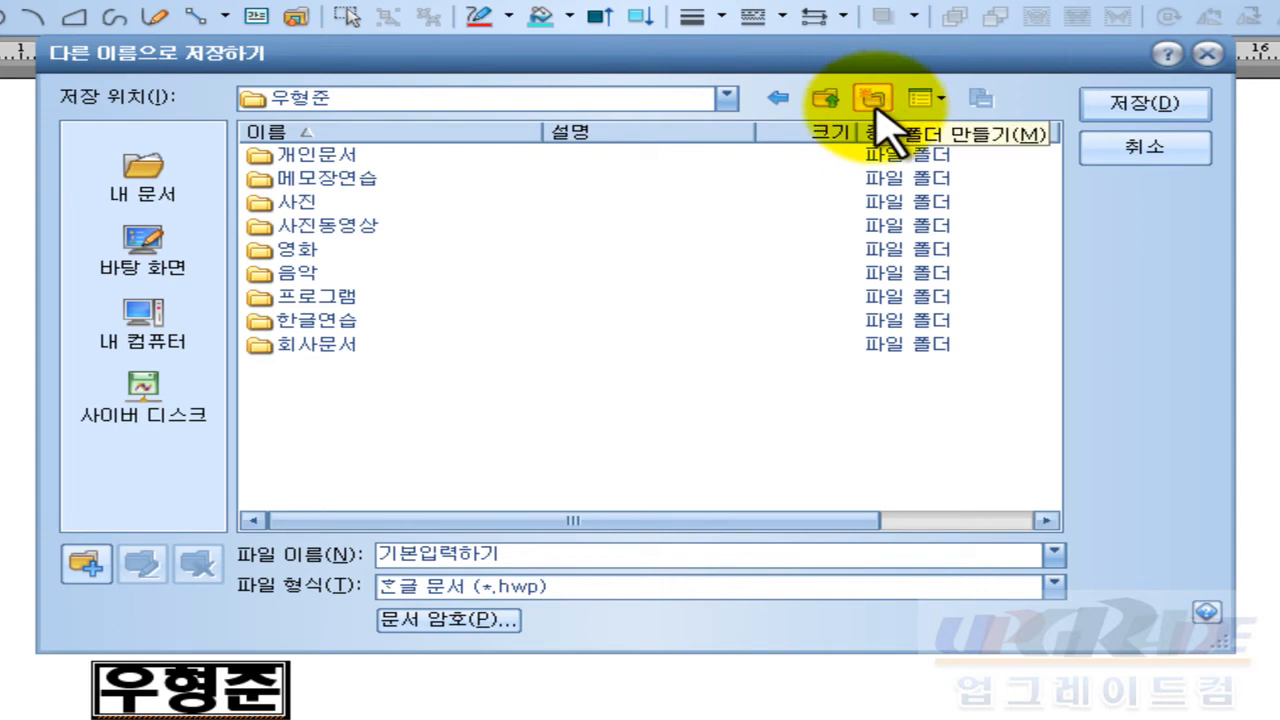
{"action": "key", "text": "ctrl+shift+d"}
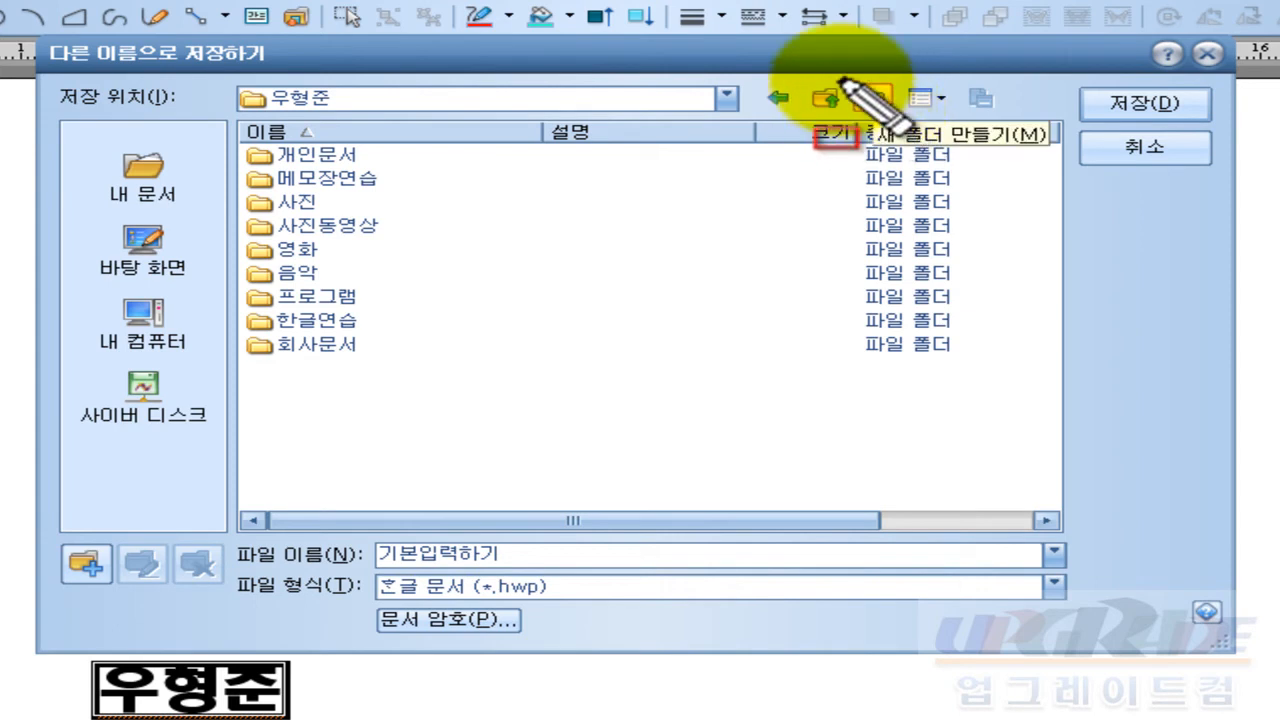
{"action": "left_click_drag", "start_coordinate": [841, 79], "coordinate": [898, 118]}
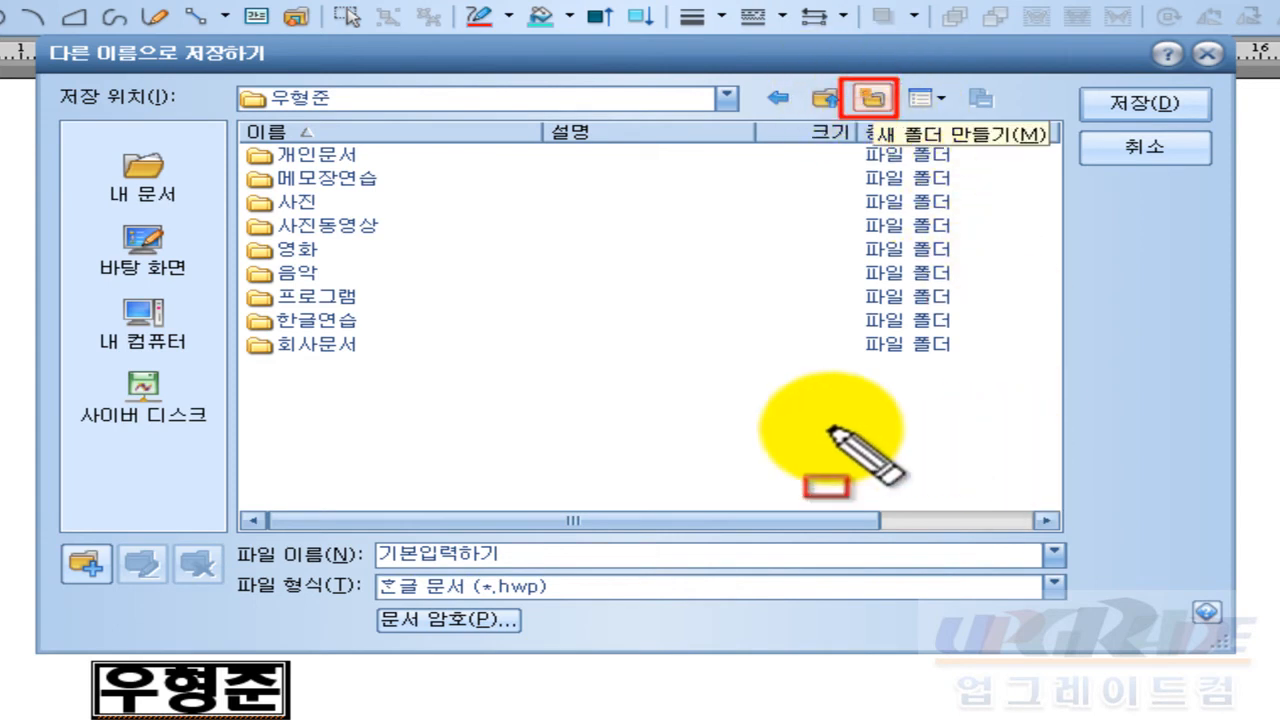
{"action": "key", "text": "Escape"}
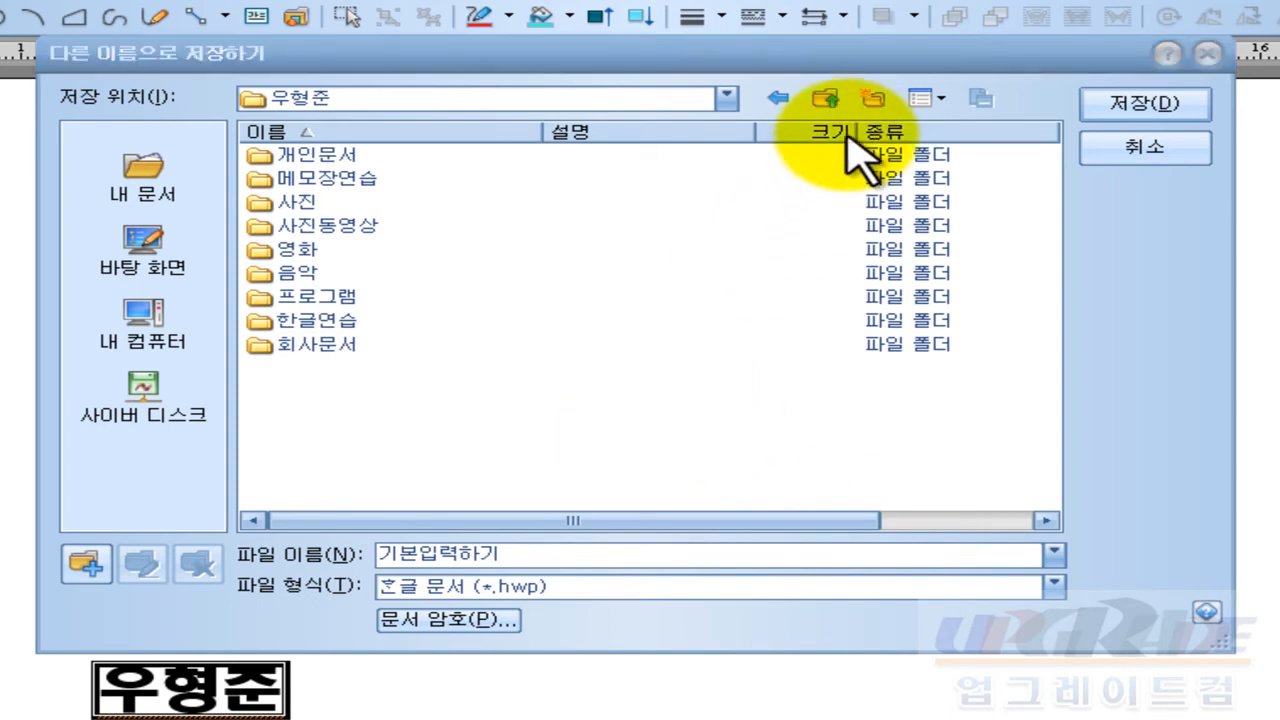
{"action": "right_click", "coordinate": [648, 413]}
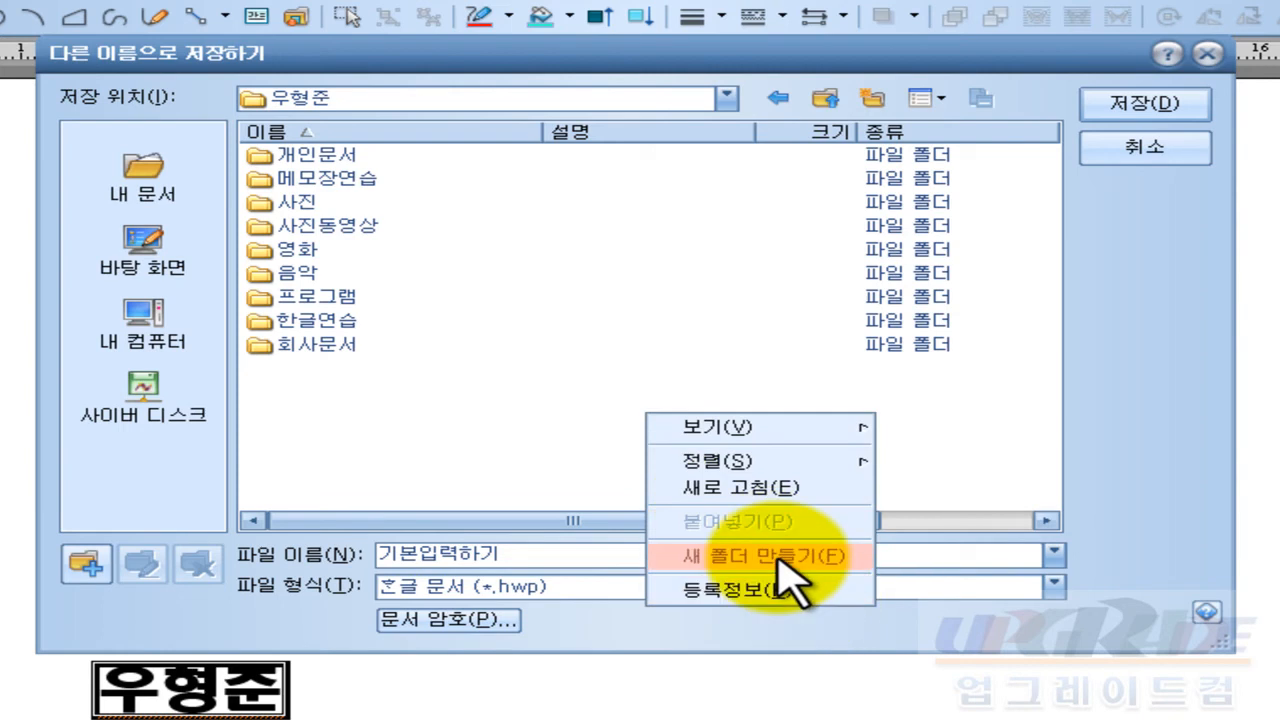
{"action": "left_click", "coordinate": [880, 100]}
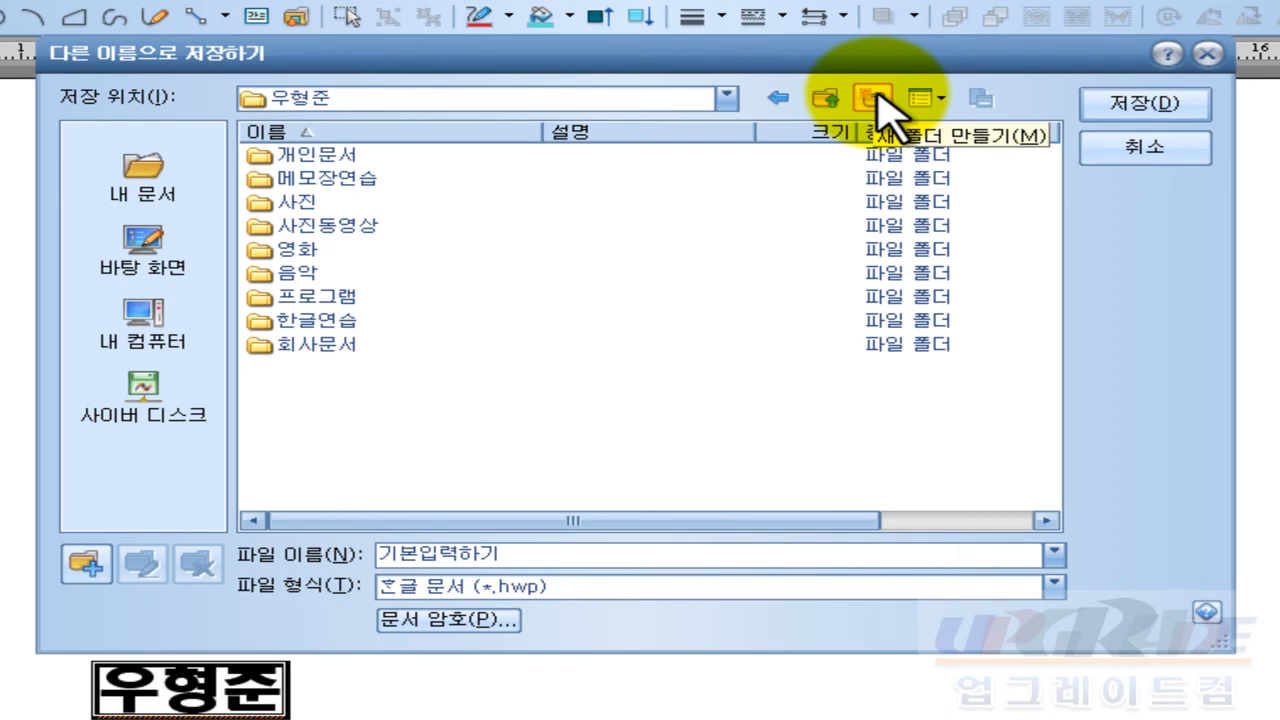
Step: Create a new folder named 뉴명성컴학원 inside the personal folder
{"action": "left_click", "coordinate": [876, 100]}
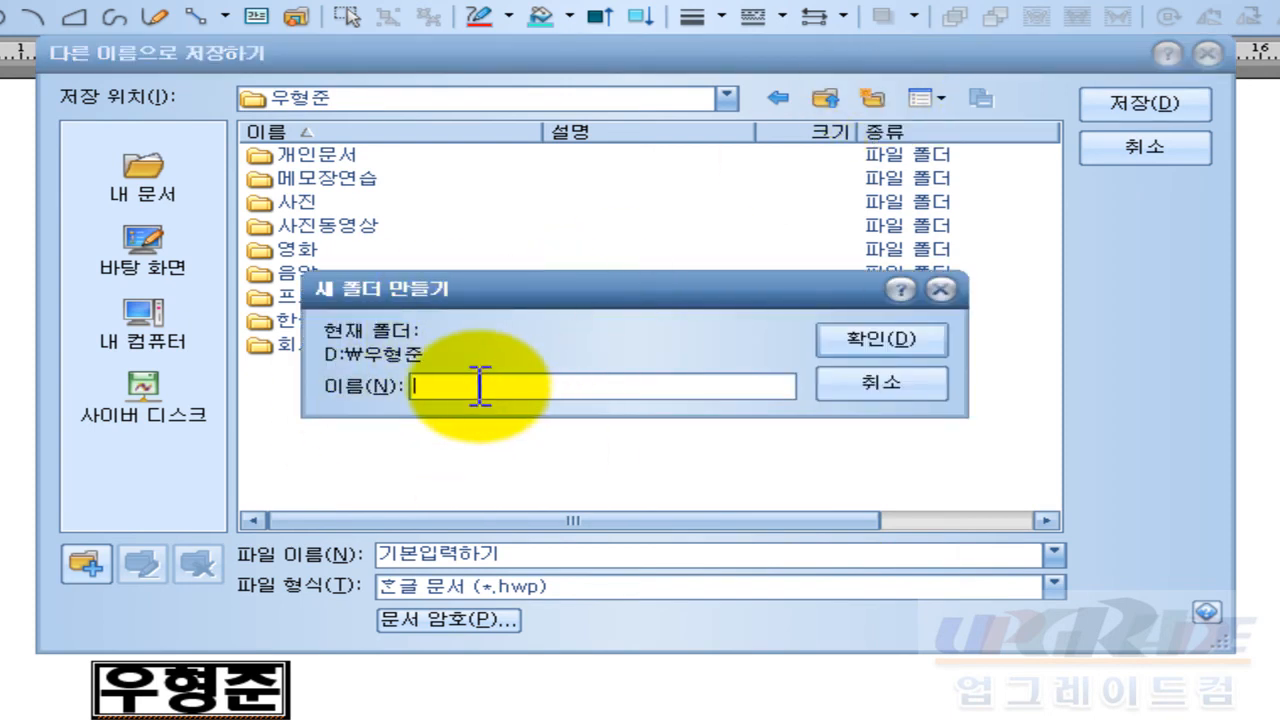
{"action": "type", "text": "ㄴ뉴면서"}
{"action": "key", "text": "BackSpace"}
{"action": "key", "text": "BackSpace"}
{"action": "type", "text": "명성업확부"}
{"action": "key", "text": "BackSpace"}
{"action": "key", "text": "BackSpace"}
{"action": "key", "text": "BackSpace"}
{"action": "type", "text": "학ㅇ"}
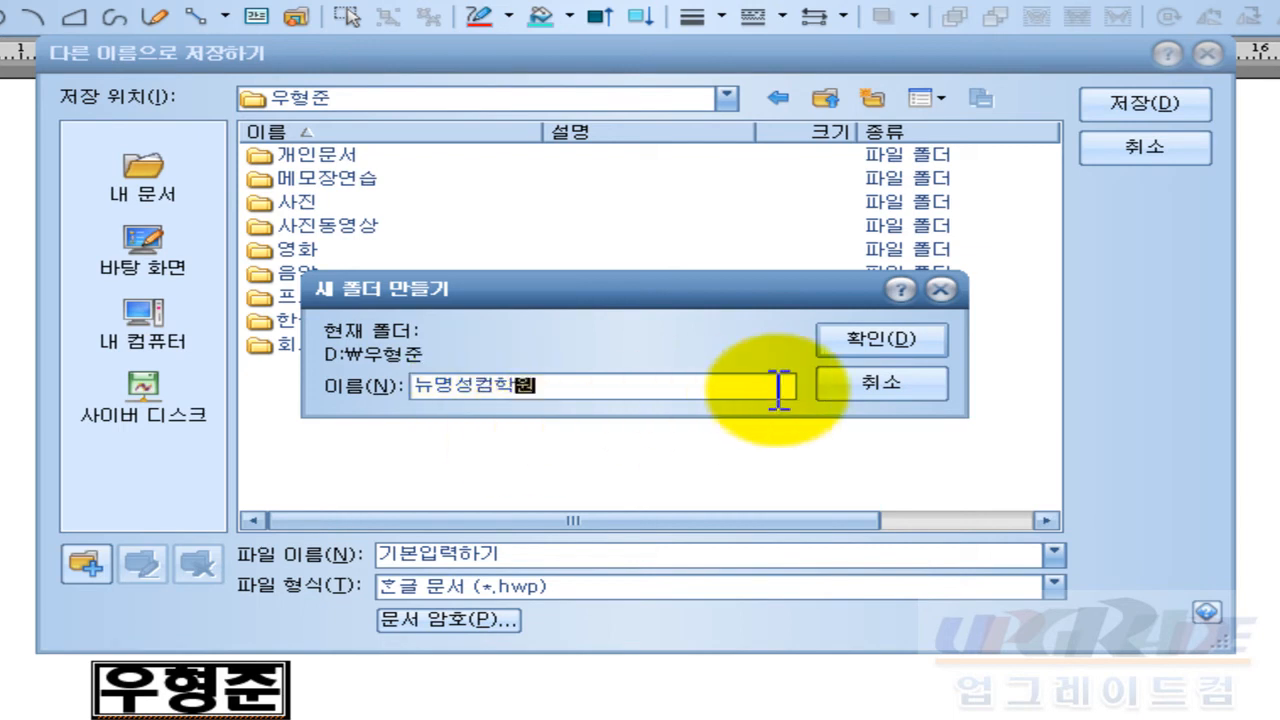
{"action": "left_click", "coordinate": [902, 350]}
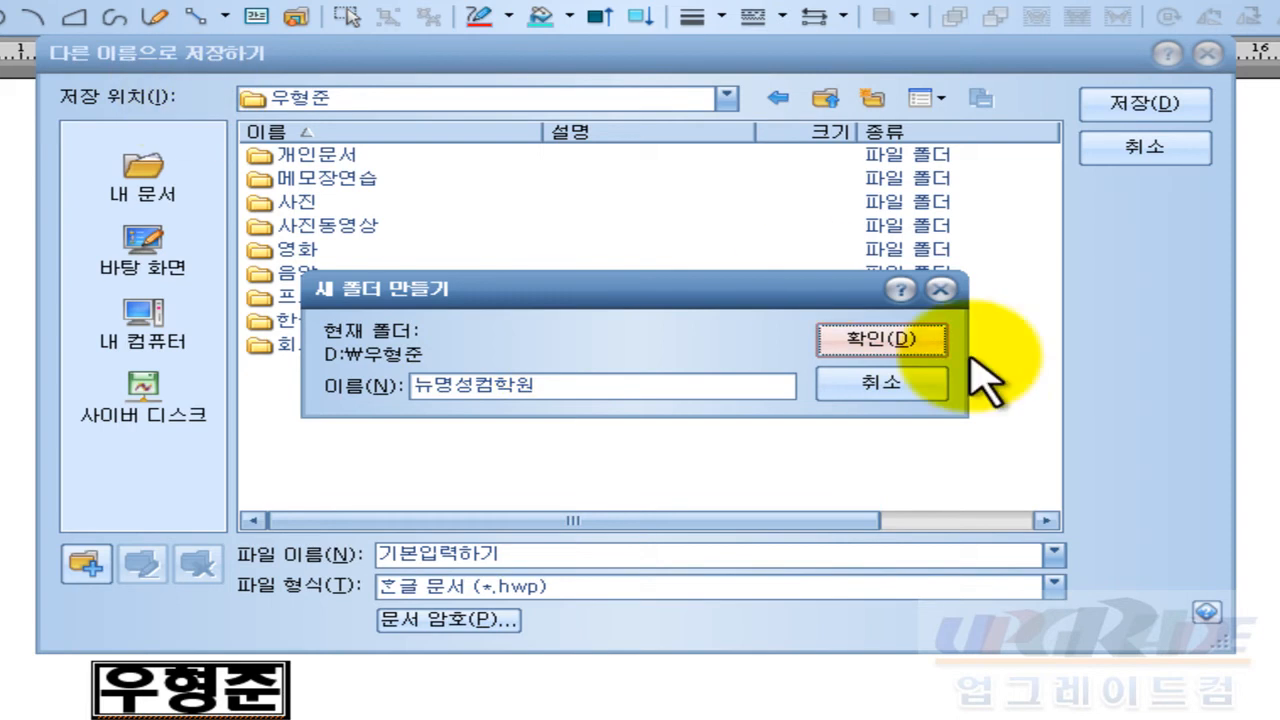
{"action": "left_click", "coordinate": [897, 345]}
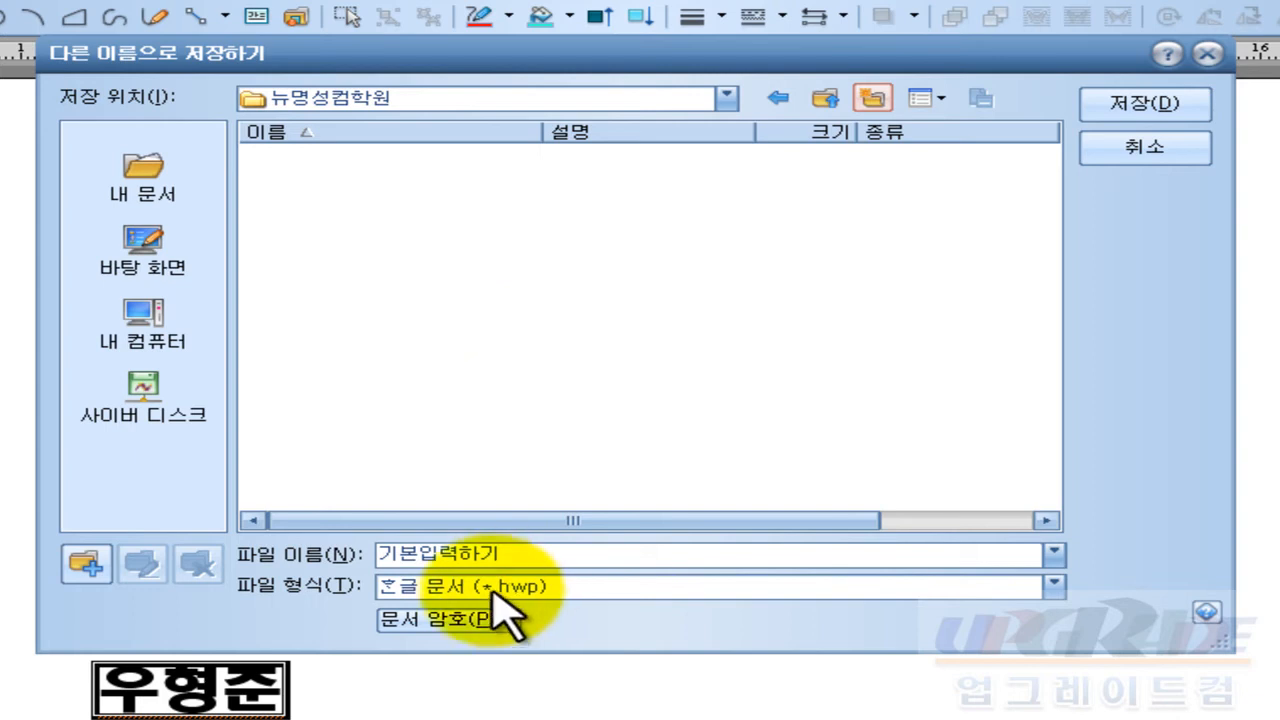
Step: Replace the file name 기본입력하기 with 연습하기
{"action": "left_click_drag", "start_coordinate": [534, 553], "coordinate": [270, 552]}
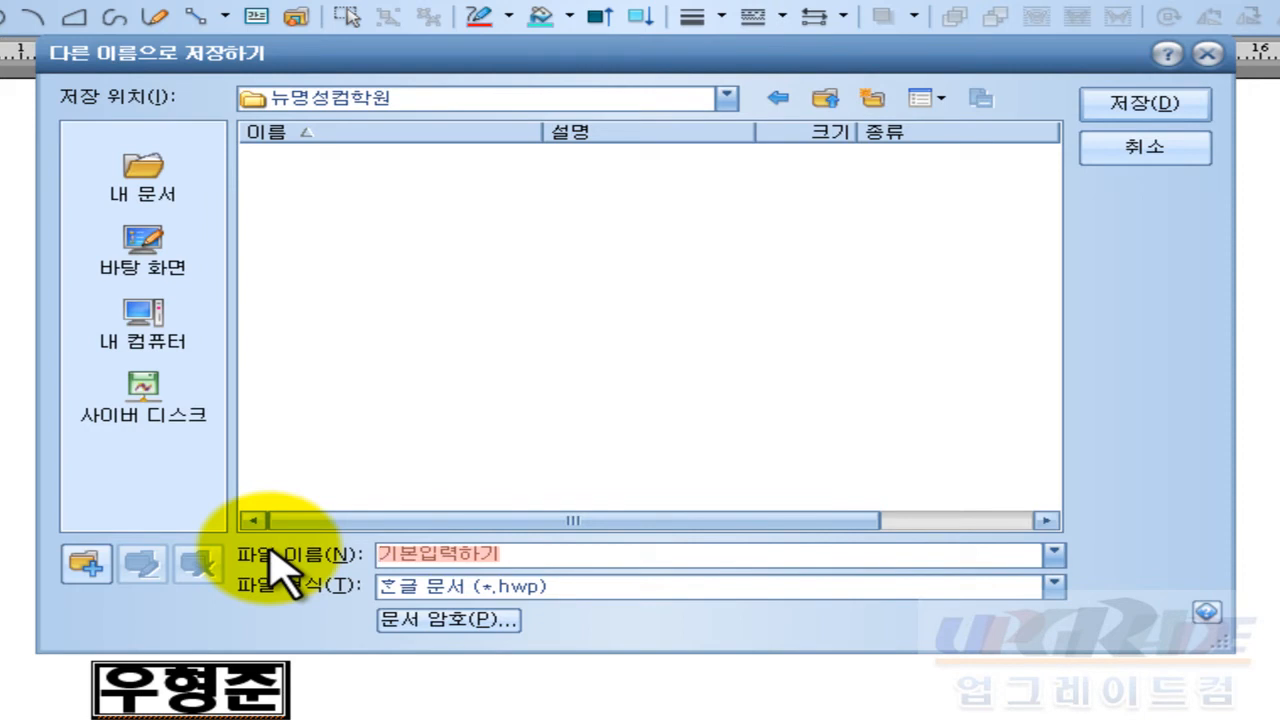
{"action": "type", "text": "연습하기"}
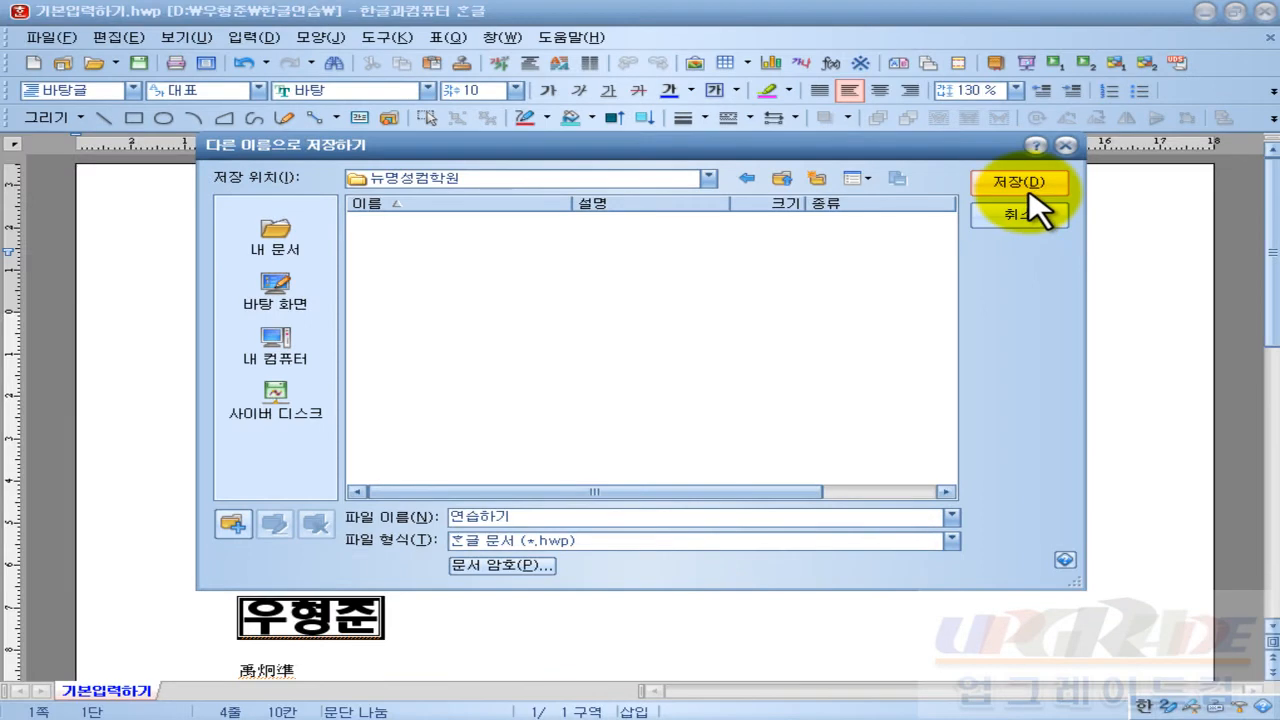
{"action": "left_click", "coordinate": [1025, 188]}
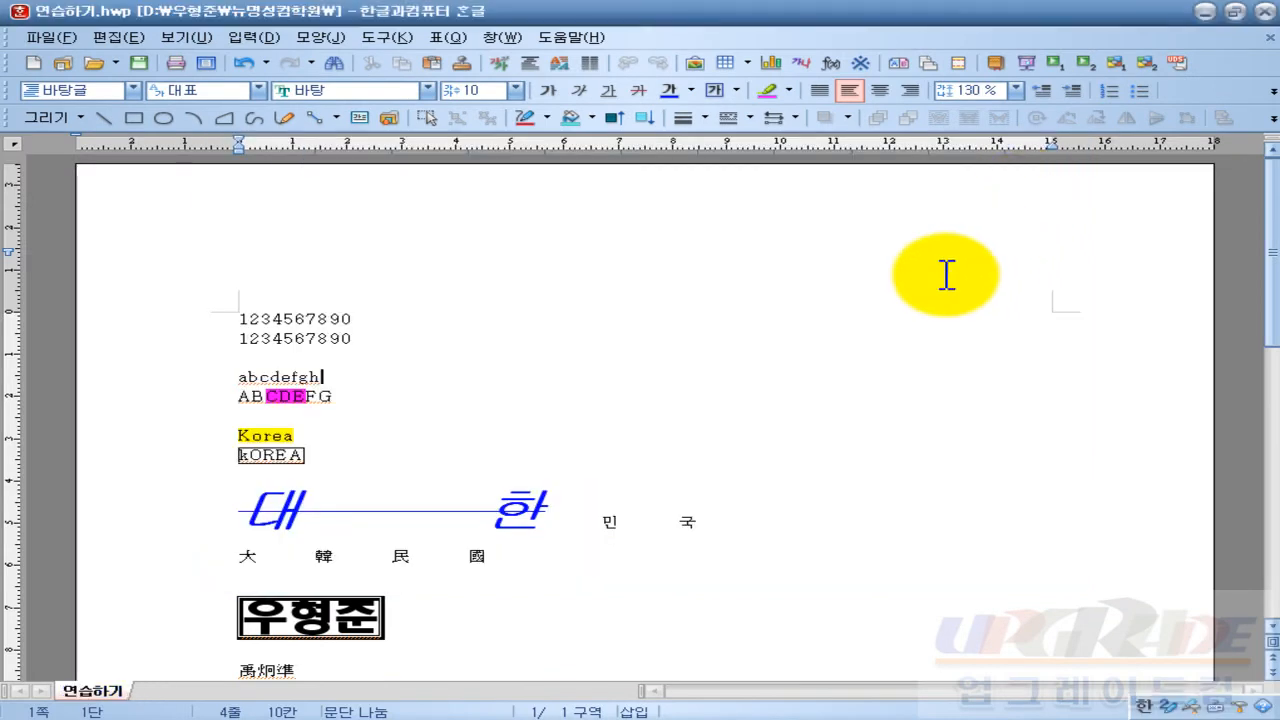
{"action": "key", "text": "ctrl+shift+d"}
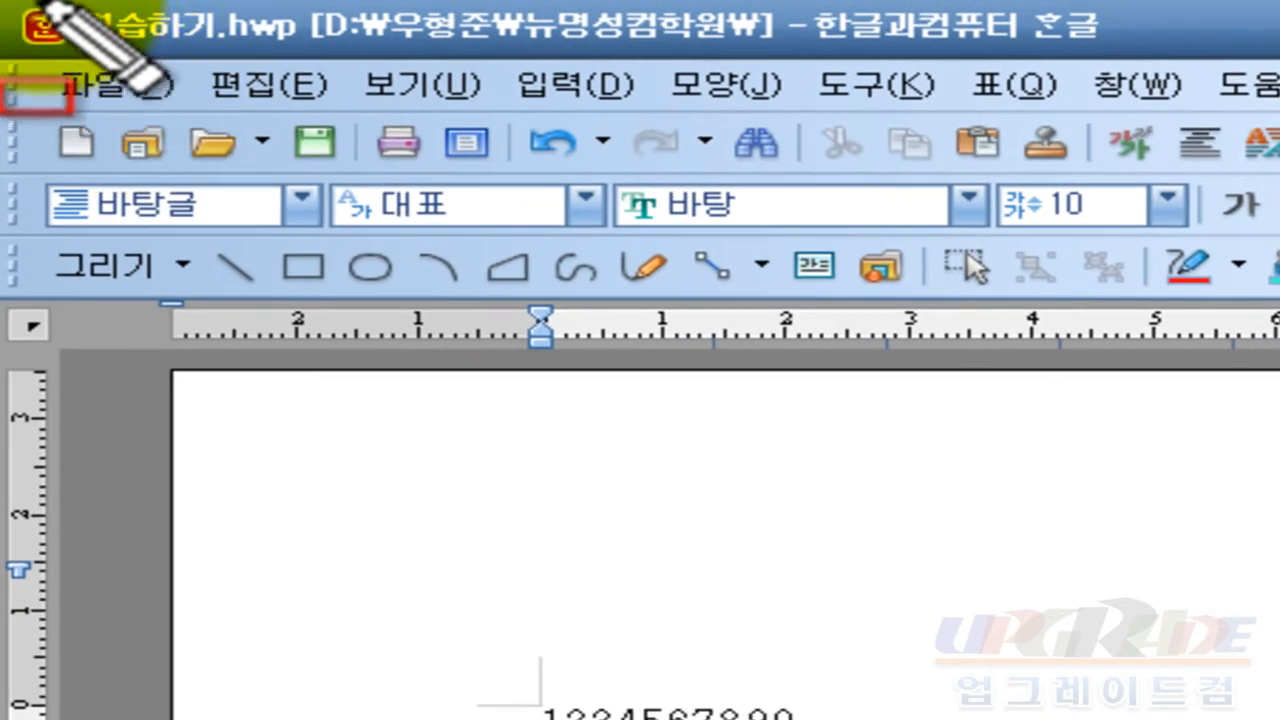
{"action": "left_click_drag", "start_coordinate": [45, 8], "coordinate": [300, 62]}
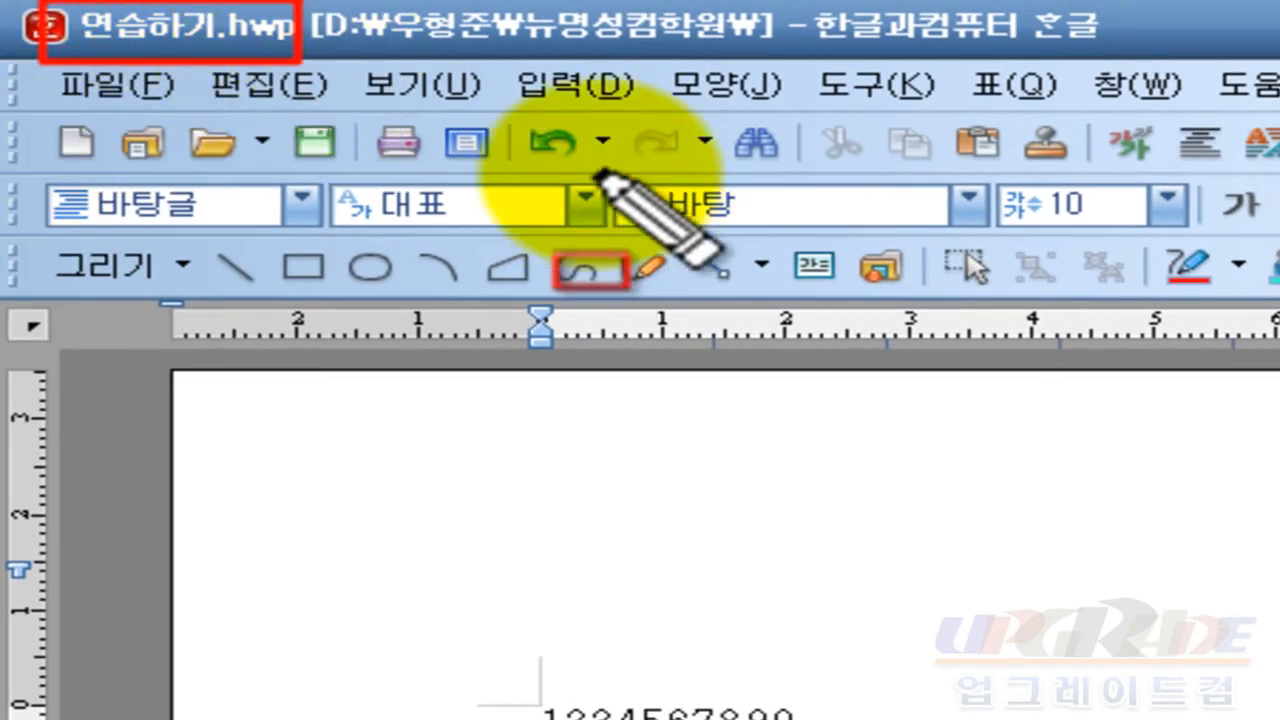
{"action": "mouse_move", "coordinate": [322, 3]}
{"action": "left_mouse_down"}
{"action": "mouse_move", "coordinate": [410, 59]}
{"action": "mouse_move", "coordinate": [757, 62]}
{"action": "mouse_move", "coordinate": [768, 50]}
{"action": "left_mouse_up"}
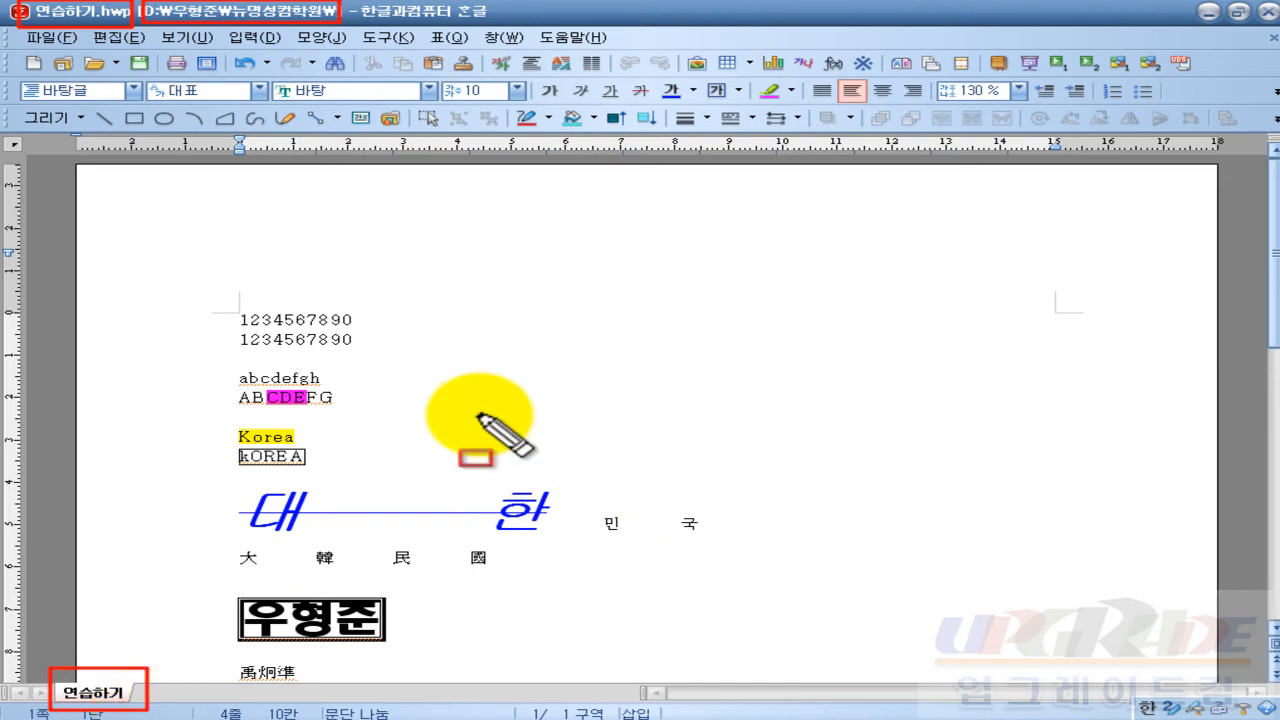
{"action": "key", "text": "Escape"}
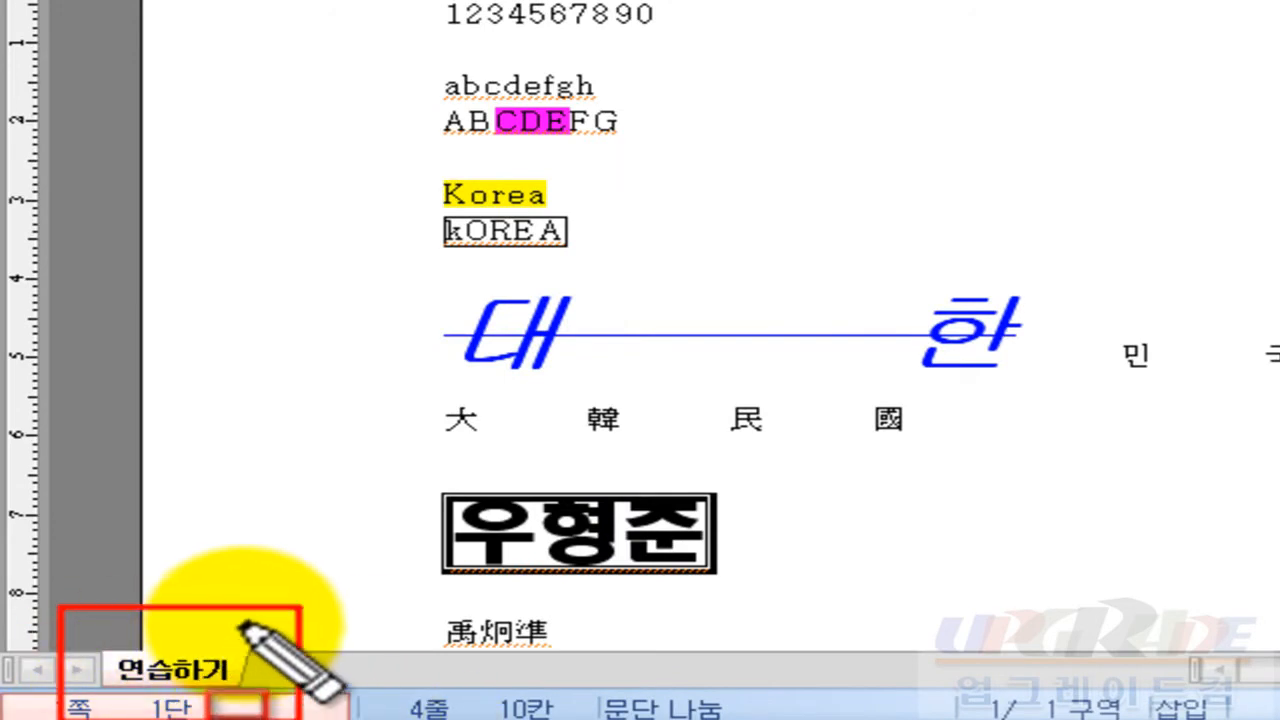
{"action": "left_click", "coordinate": [570, 455]}
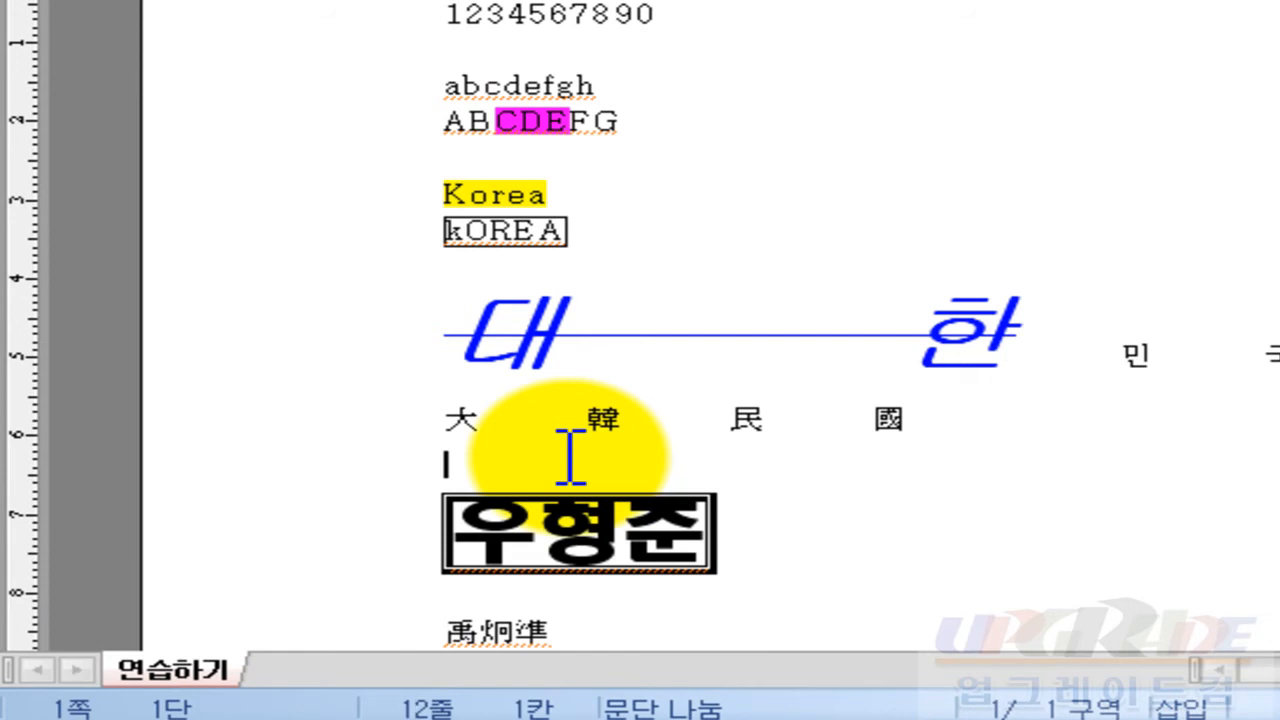
{"action": "type", "text": "1234567890"}
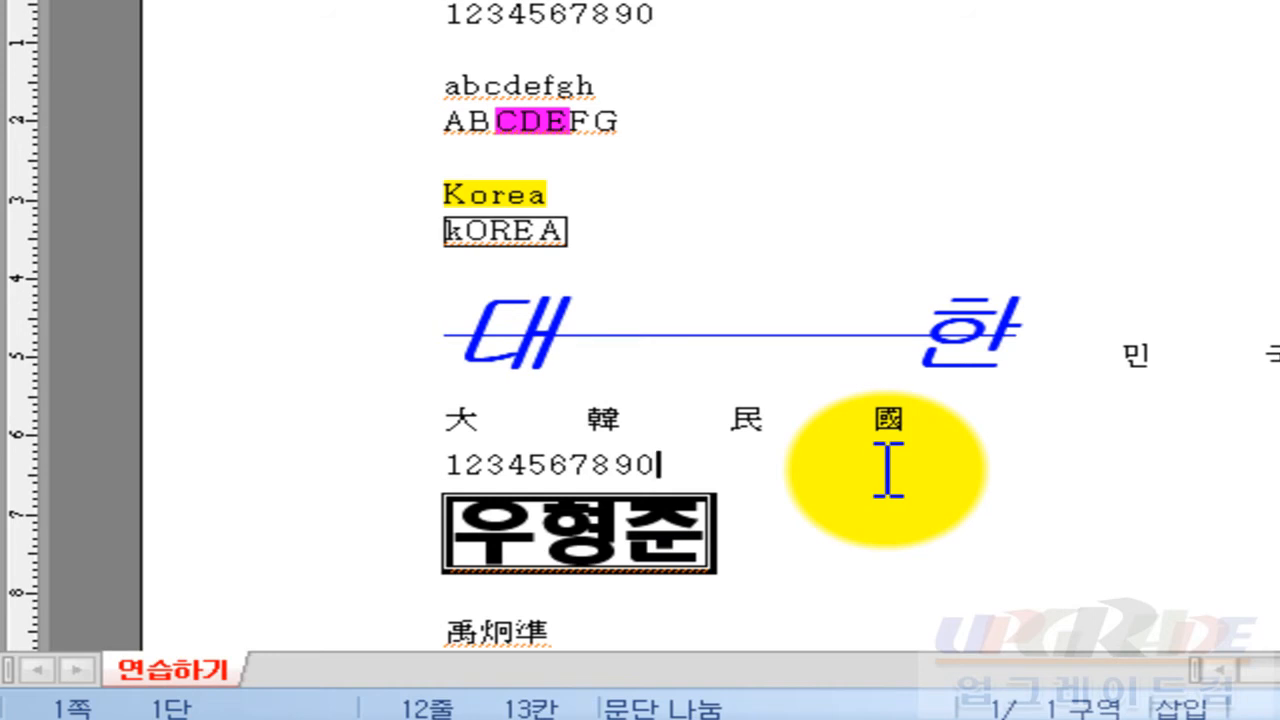
{"action": "key", "text": "alt+s"}
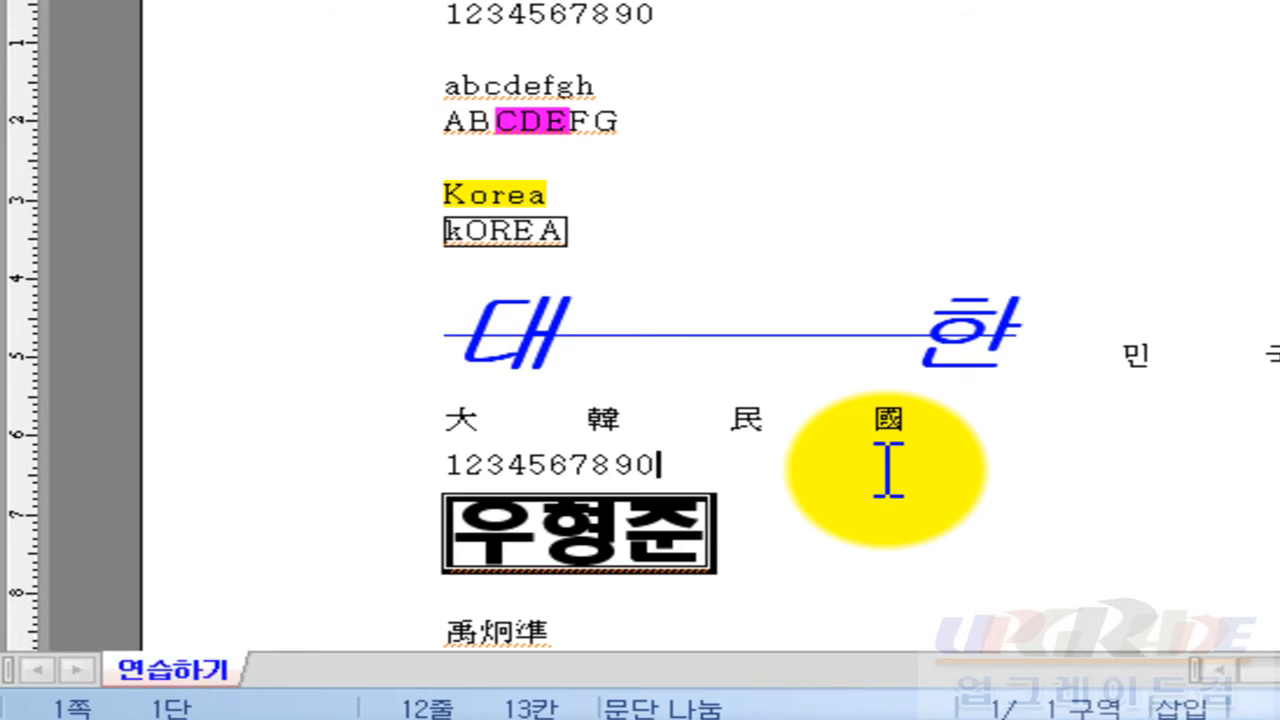
{"action": "mouse_move", "coordinate": [63, 603]}
{"action": "left_mouse_down"}
{"action": "mouse_move", "coordinate": [194, 700]}
{"action": "mouse_move", "coordinate": [300, 712]}
{"action": "left_mouse_up"}
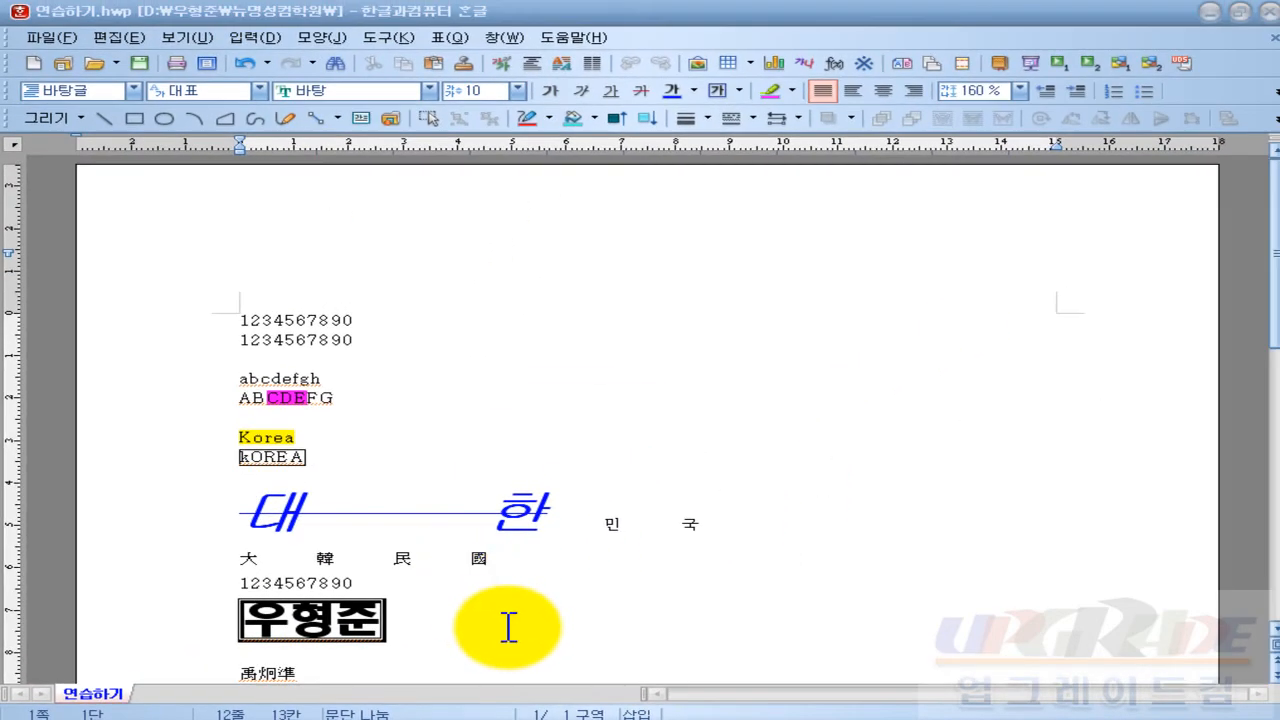
{"action": "key", "text": "ctrl+shift+Escape"}
Step: End the 연습하기.hwp task in Task Manager, forcing it closed with End Now
{"action": "left_click", "coordinate": [685, 100]}
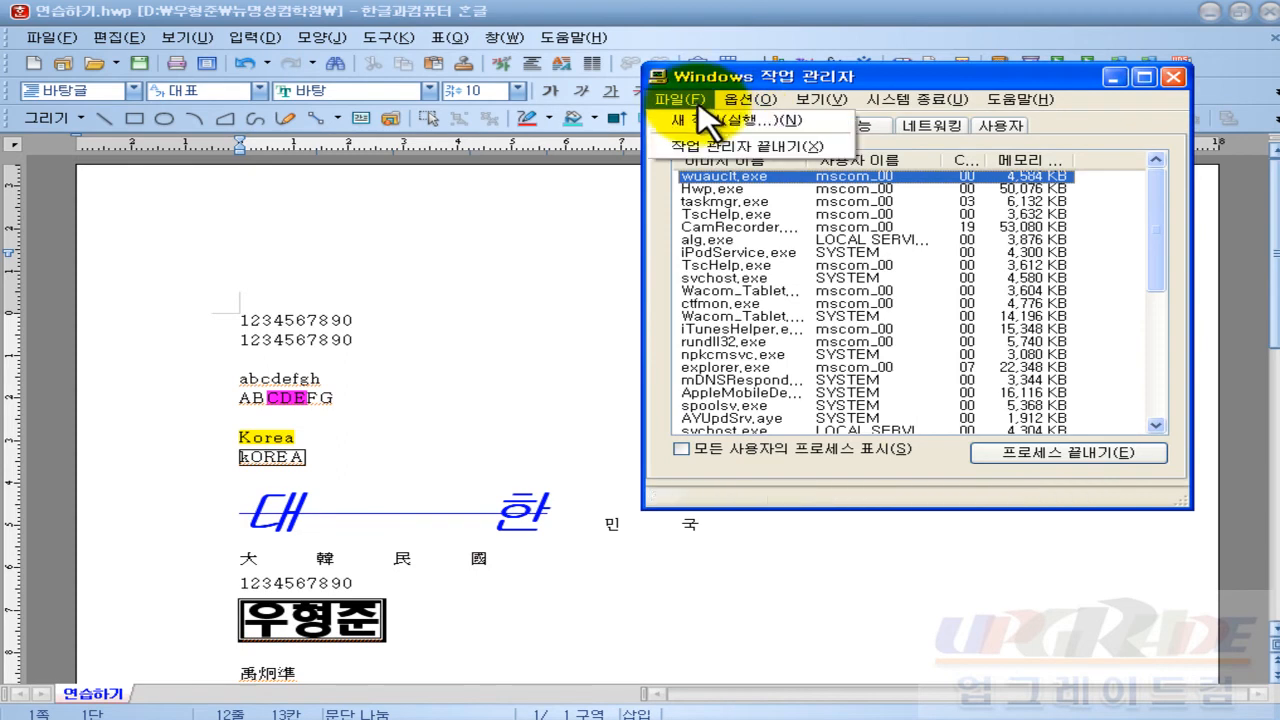
{"action": "left_click", "coordinate": [665, 216]}
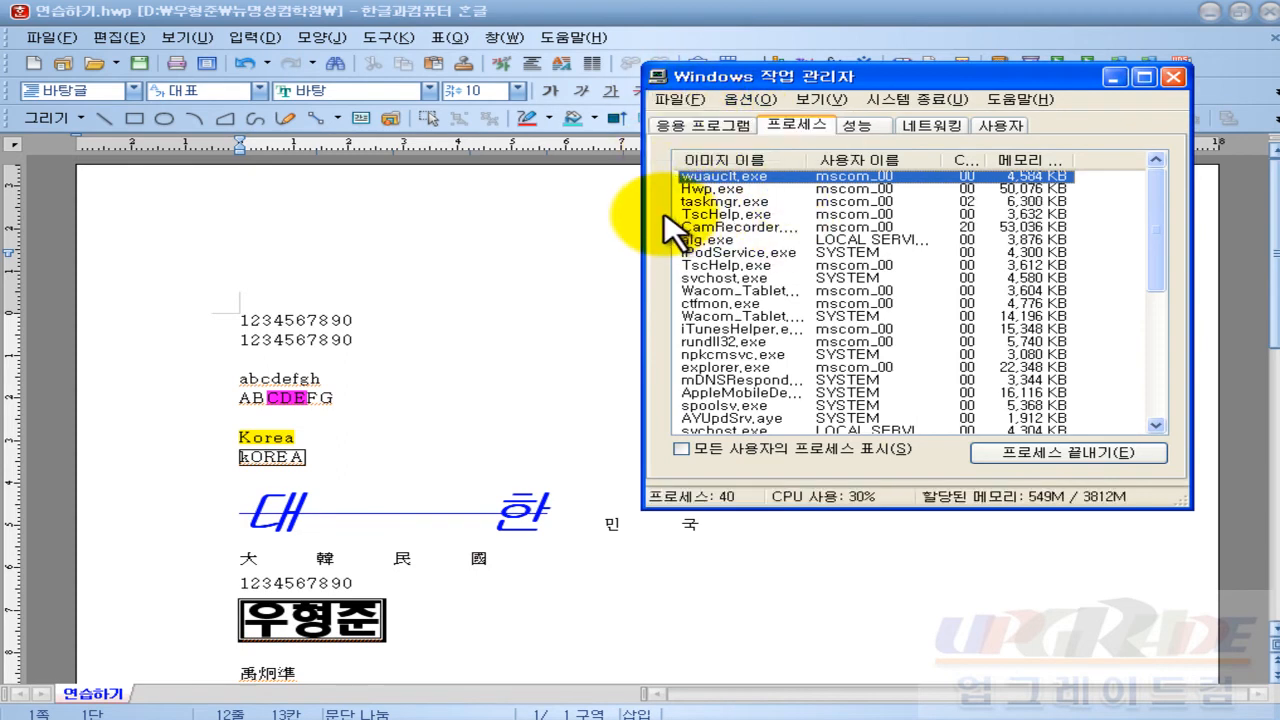
{"action": "left_click", "coordinate": [700, 126]}
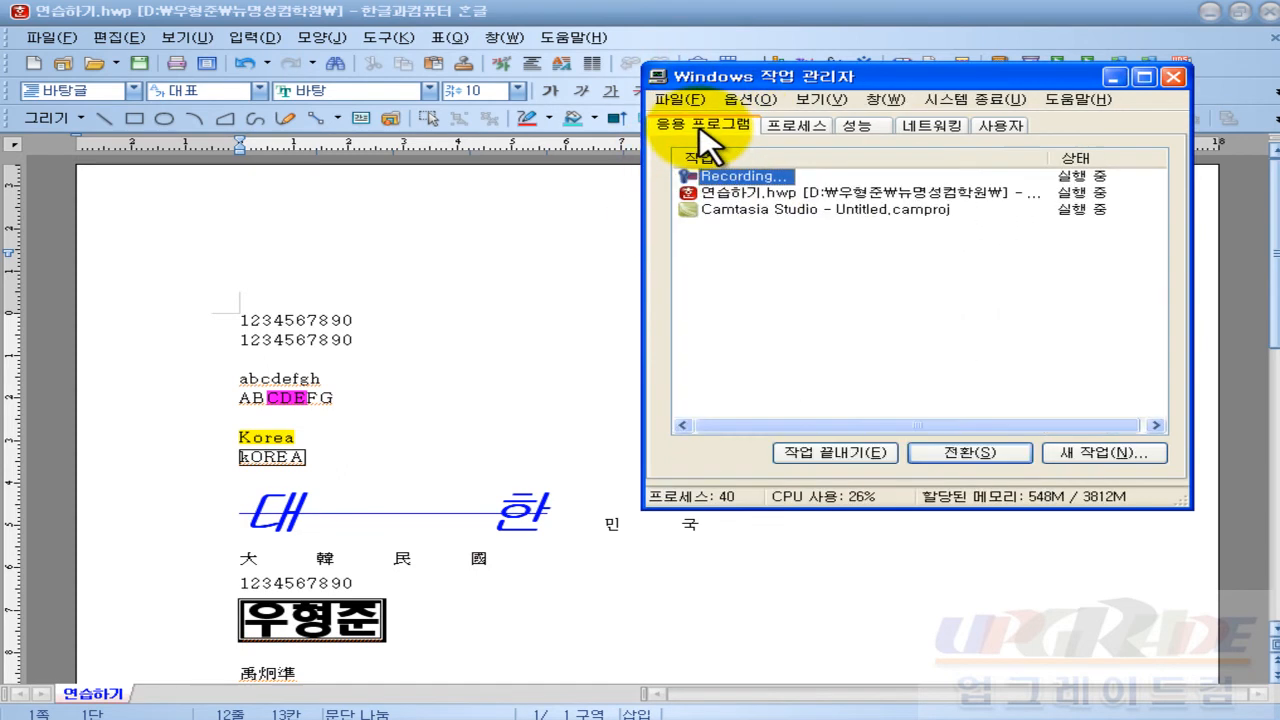
{"action": "left_click", "coordinate": [757, 193]}
{"action": "left_click", "coordinate": [865, 454]}
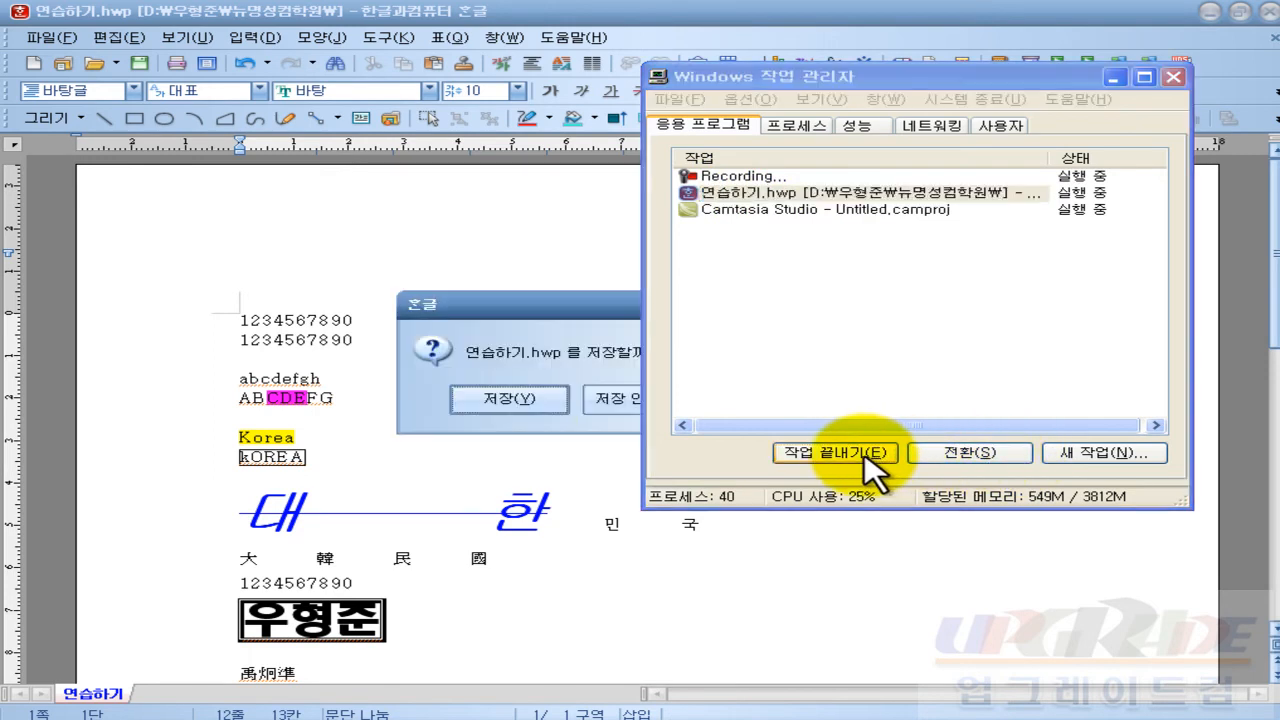
{"action": "left_click_drag", "start_coordinate": [585, 301], "coordinate": [360, 256]}
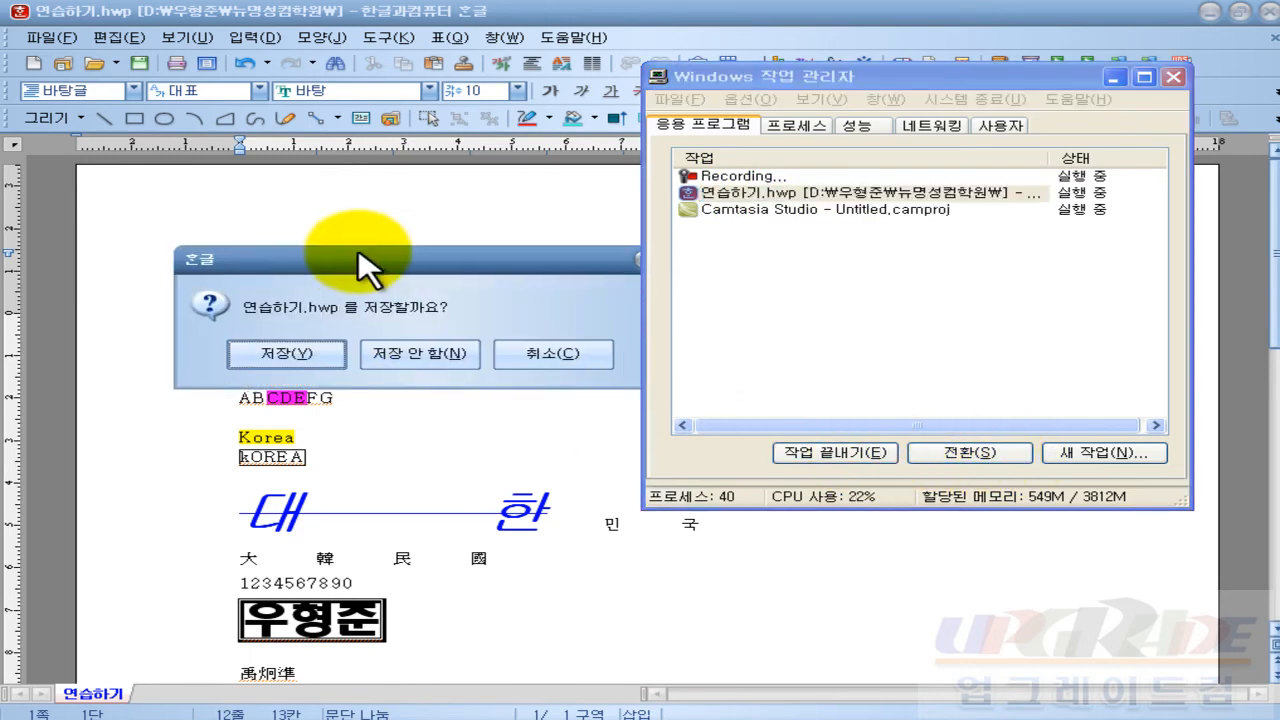
{"action": "left_click", "coordinate": [745, 195]}
{"action": "left_click", "coordinate": [850, 454]}
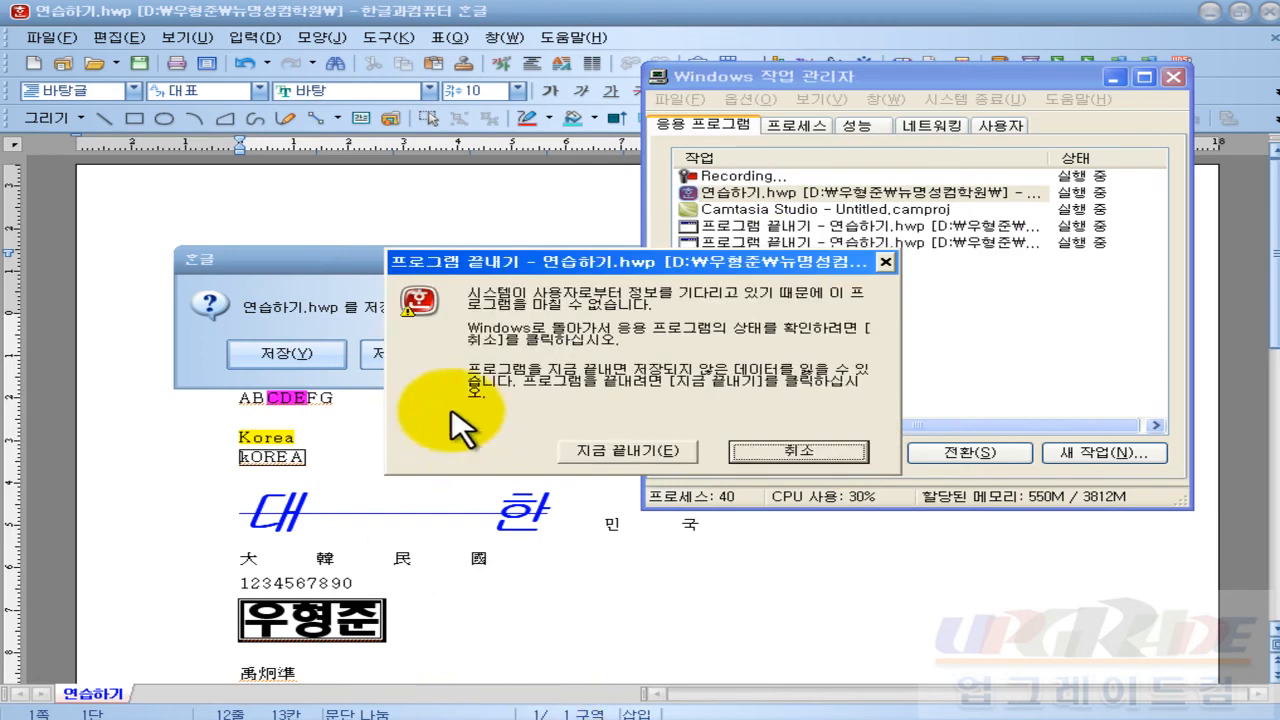
{"action": "left_click", "coordinate": [628, 450]}
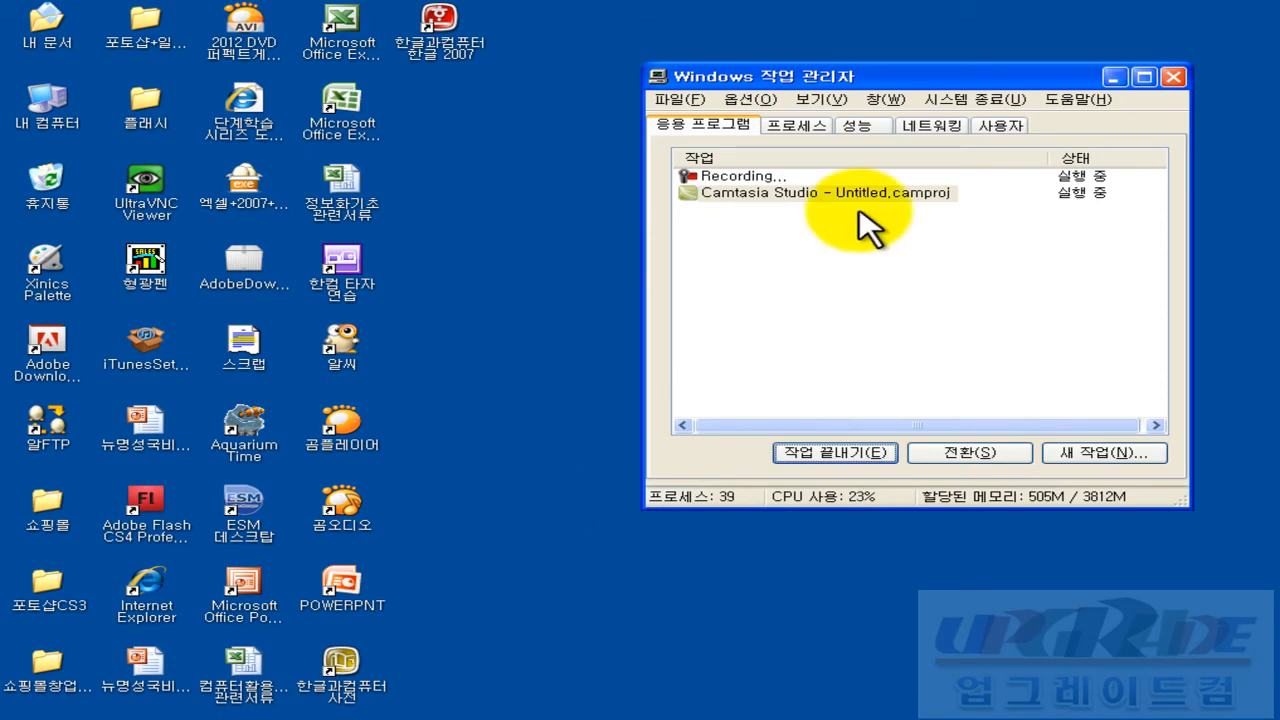
Step: Close Task Manager, relaunch 한글 2007, and recover the autosaved 연습하기 with 불러옴
{"action": "left_click", "coordinate": [1179, 83]}
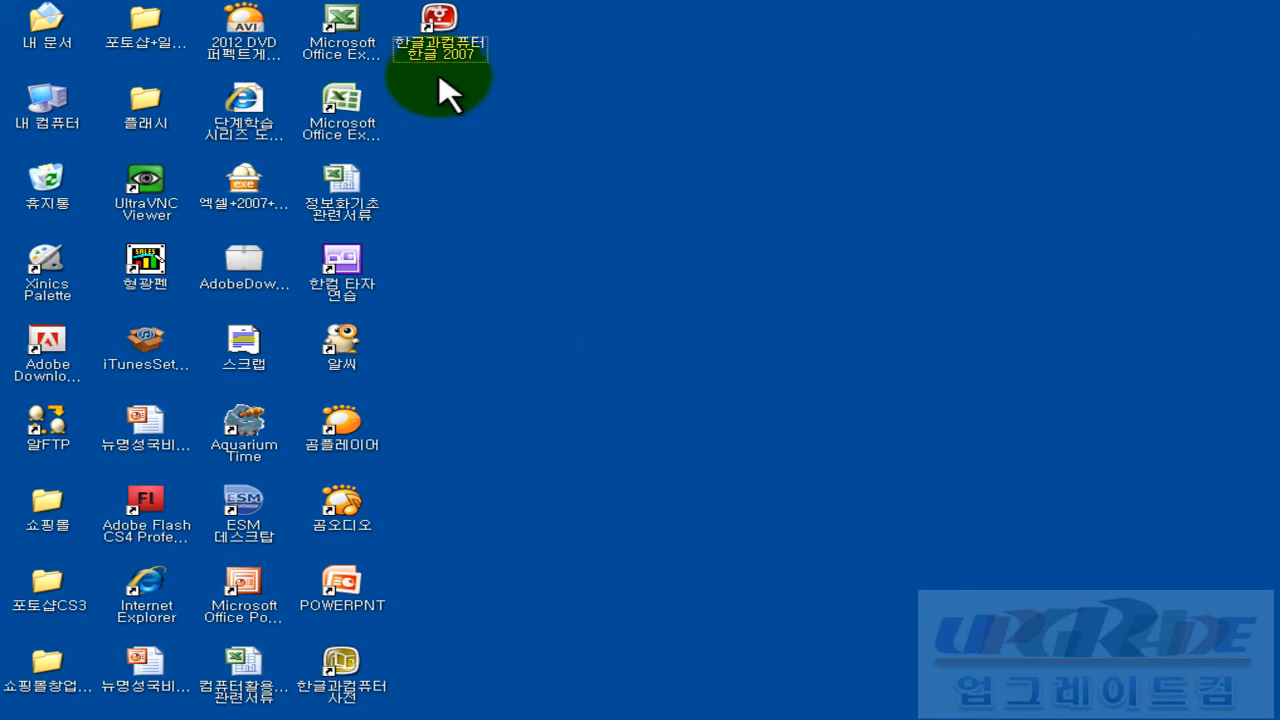
{"action": "left_click", "coordinate": [446, 22]}
{"action": "double_click", "coordinate": [446, 22]}
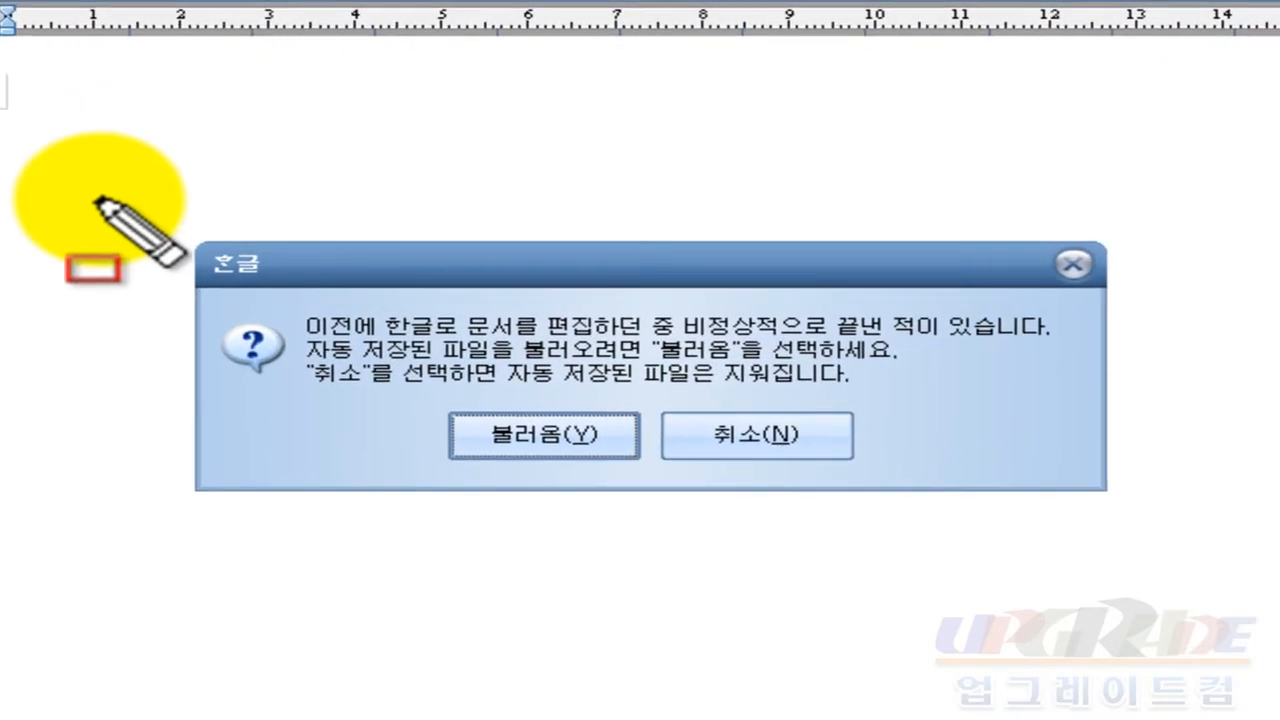
{"action": "mouse_move", "coordinate": [122, 213]}
{"action": "left_mouse_down"}
{"action": "mouse_move", "coordinate": [1206, 423]}
{"action": "mouse_move", "coordinate": [1220, 556]}
{"action": "left_mouse_up"}
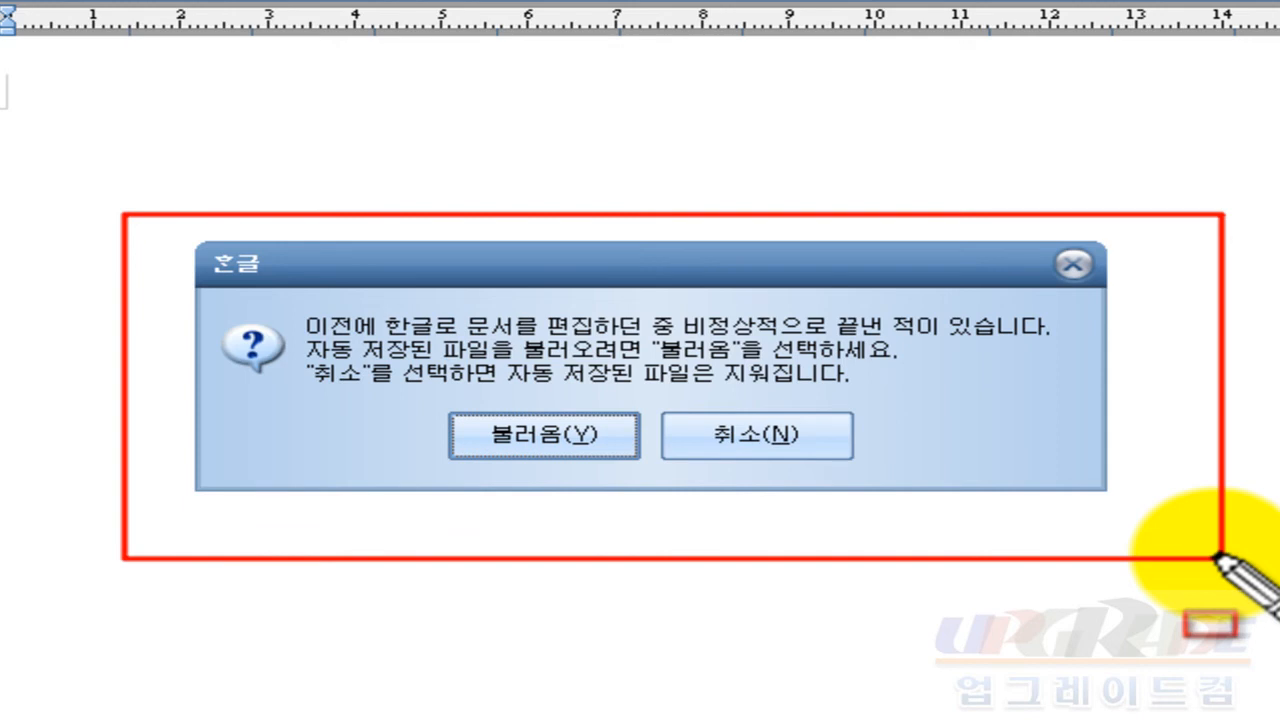
{"action": "left_click", "coordinate": [591, 450]}
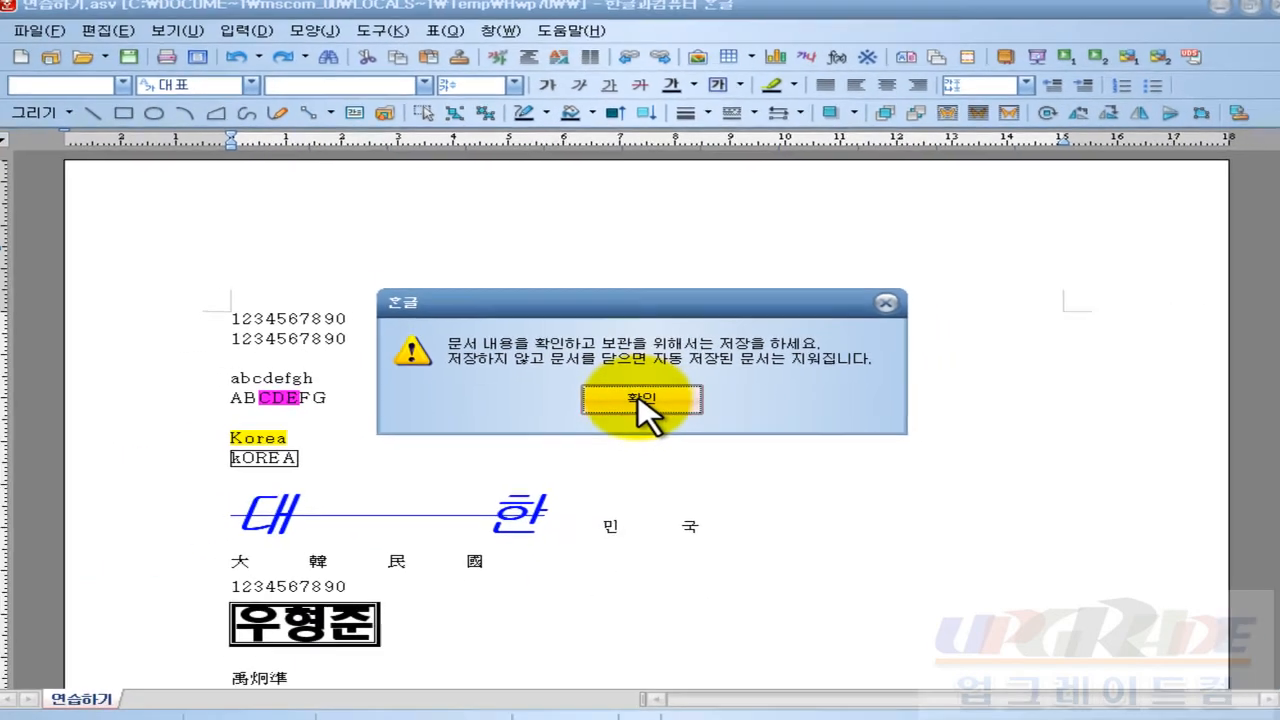
{"action": "left_click", "coordinate": [641, 400]}
{"action": "scroll", "coordinate": [560, 480], "scroll_direction": "down", "scroll_amount": 2}
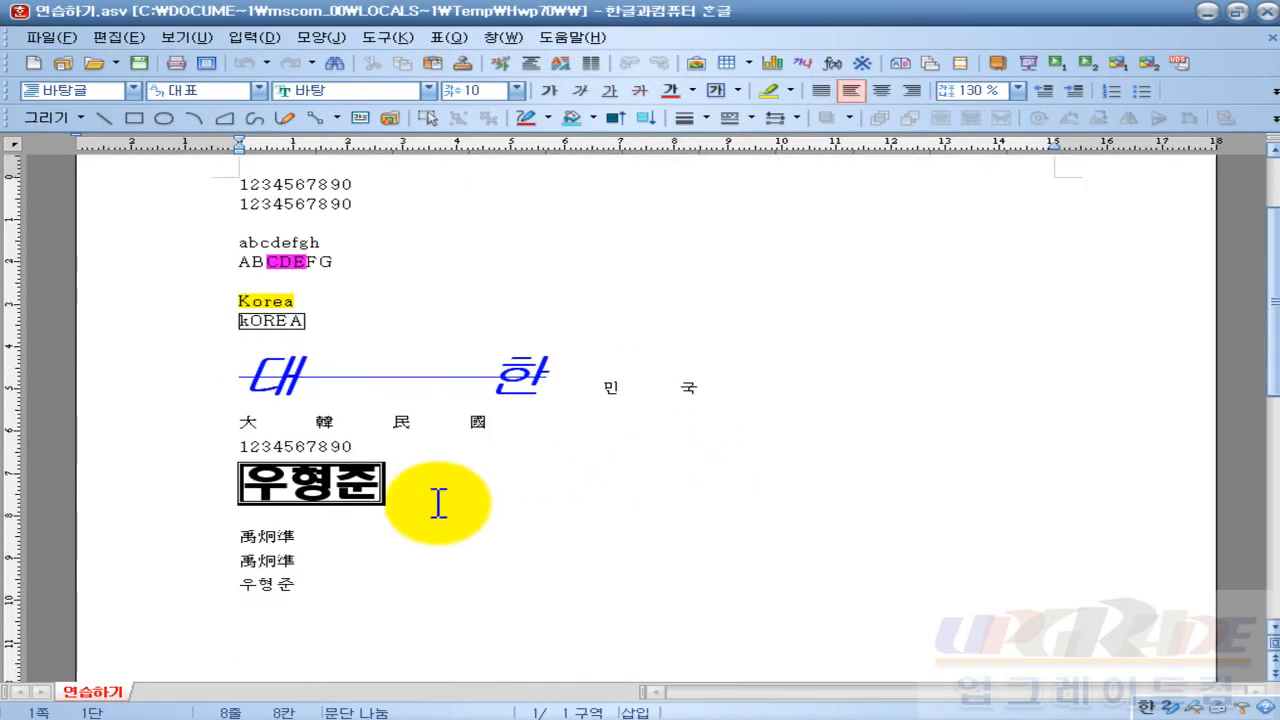
{"action": "left_click_drag", "start_coordinate": [242, 447], "coordinate": [370, 512]}
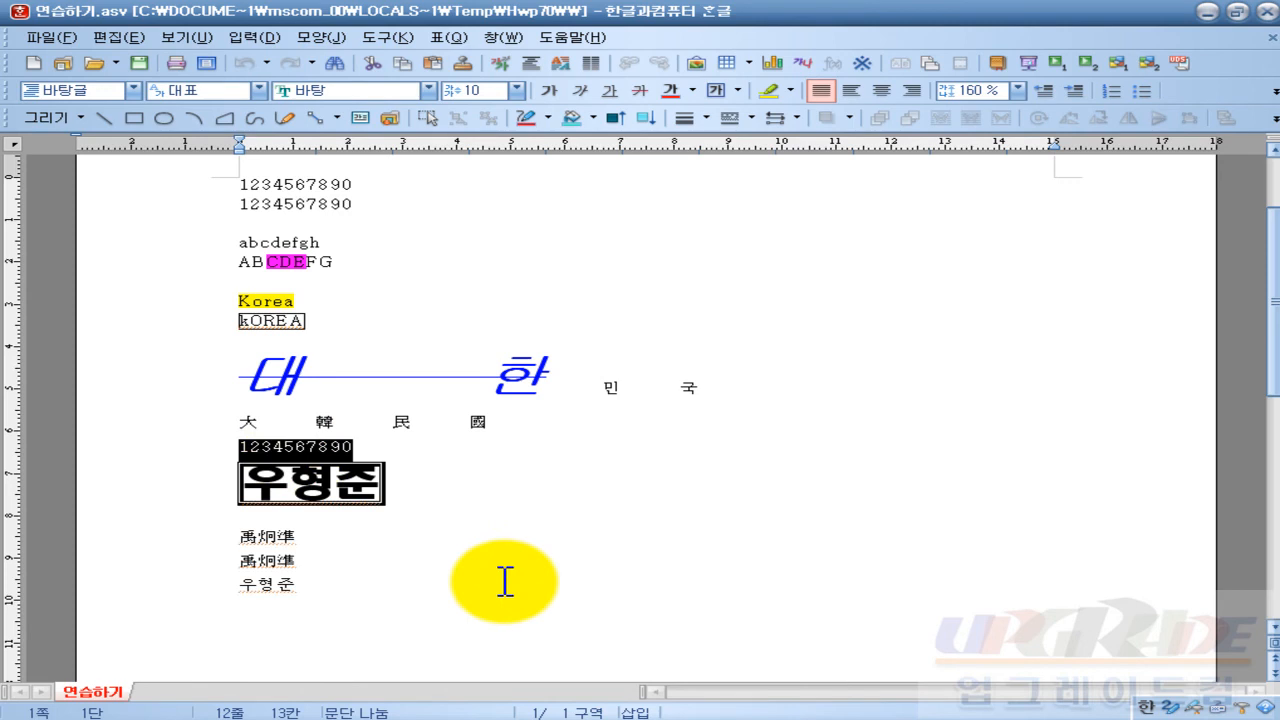
{"action": "key", "text": "Escape"}
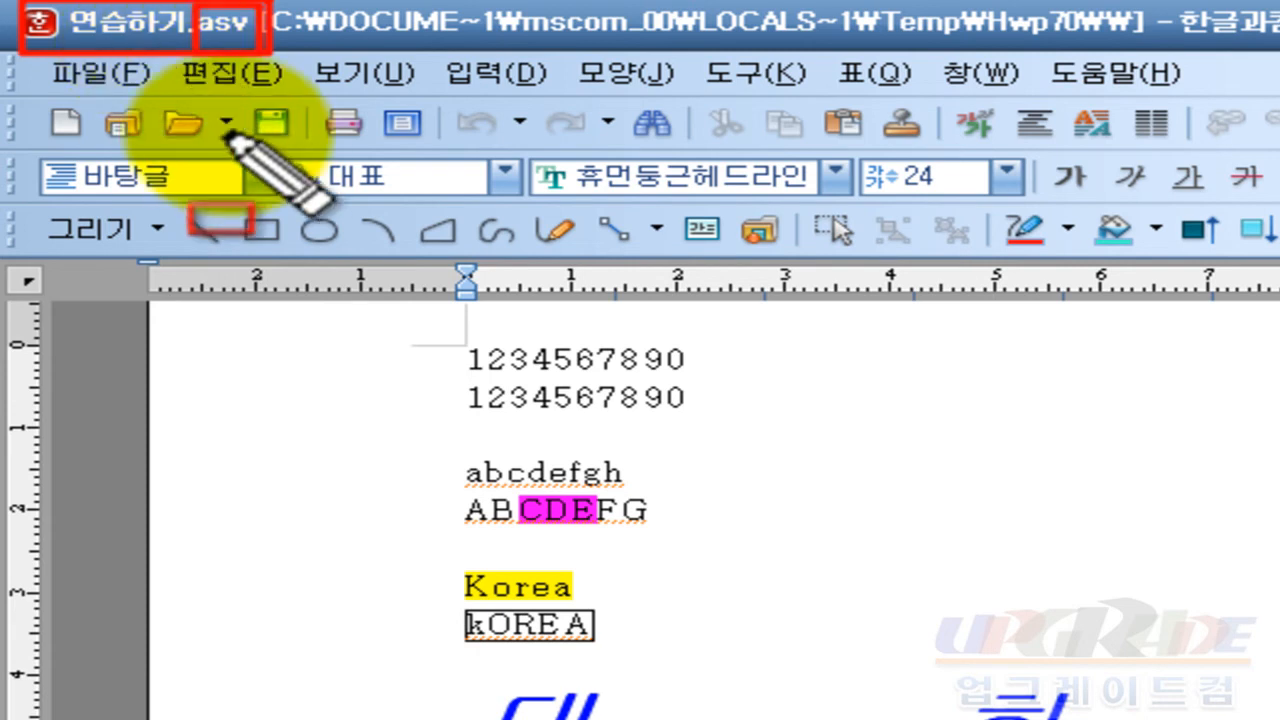
Step: Open the Save As dialog for the recovered document from the 파일 menu
{"action": "key", "text": "Escape"}
{"action": "left_click", "coordinate": [876, 529]}
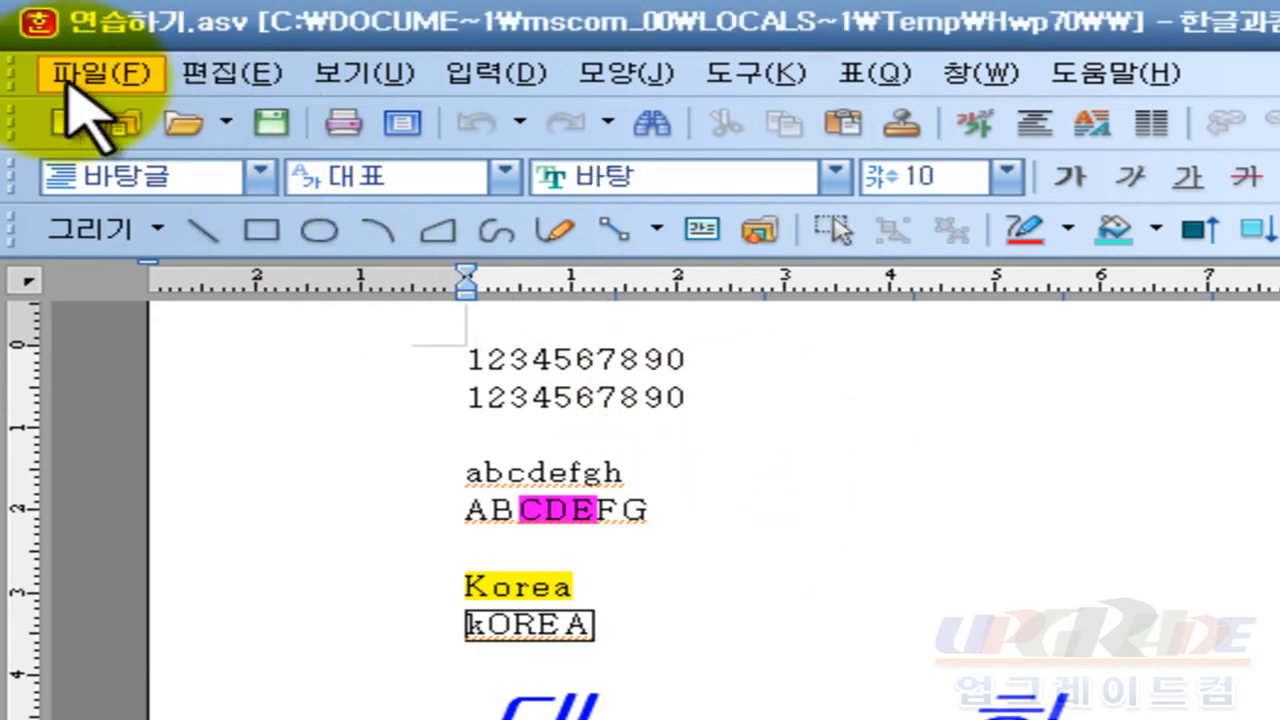
{"action": "left_click", "coordinate": [92, 80]}
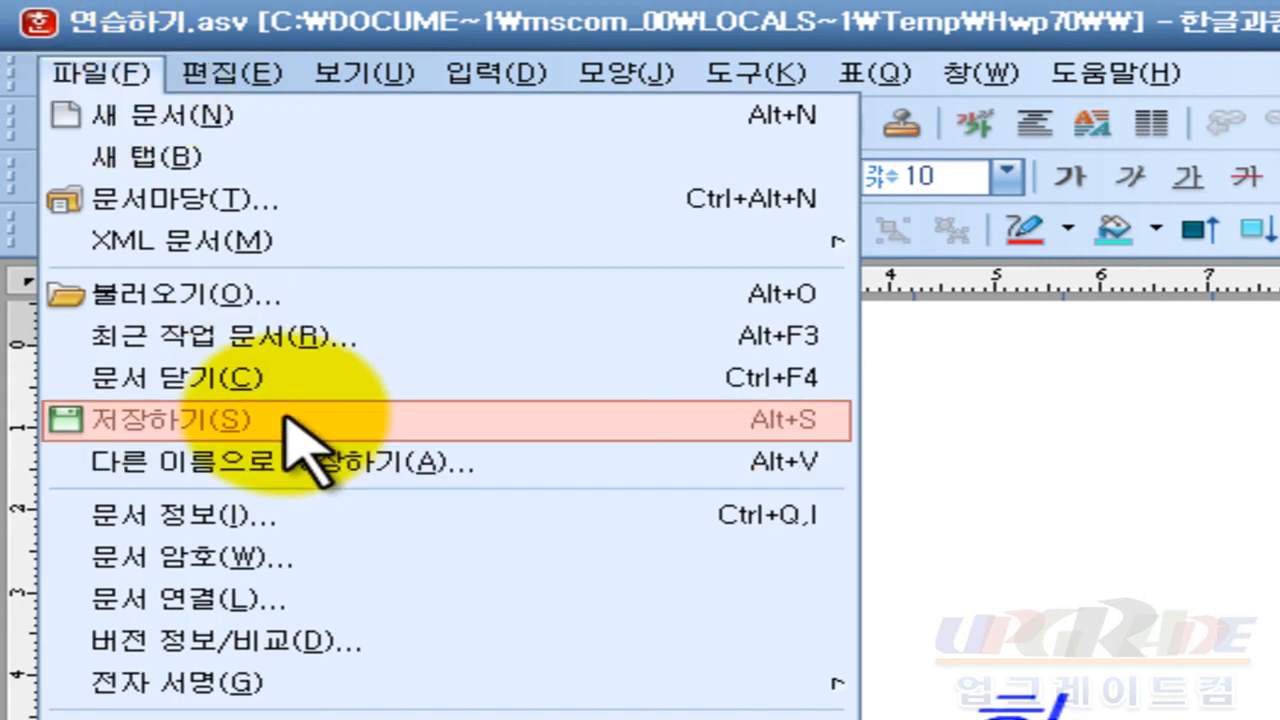
{"action": "mouse_move", "coordinate": [200, 72]}
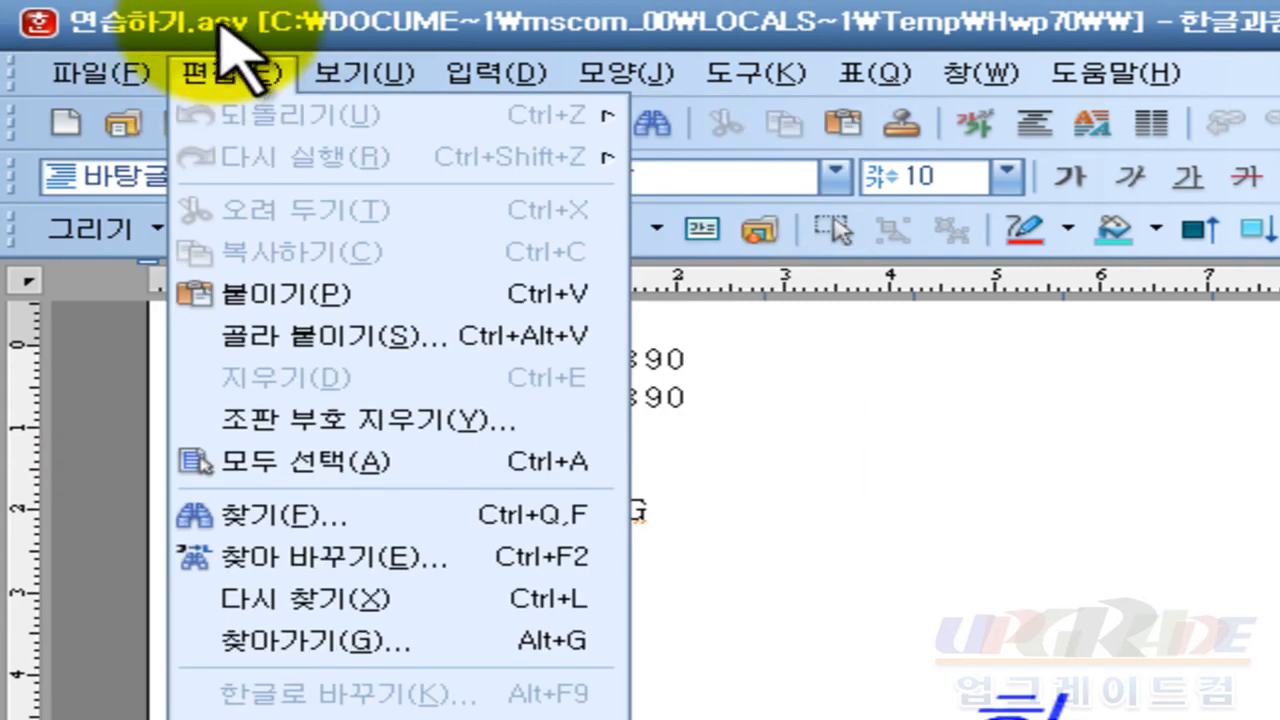
{"action": "mouse_move", "coordinate": [130, 82]}
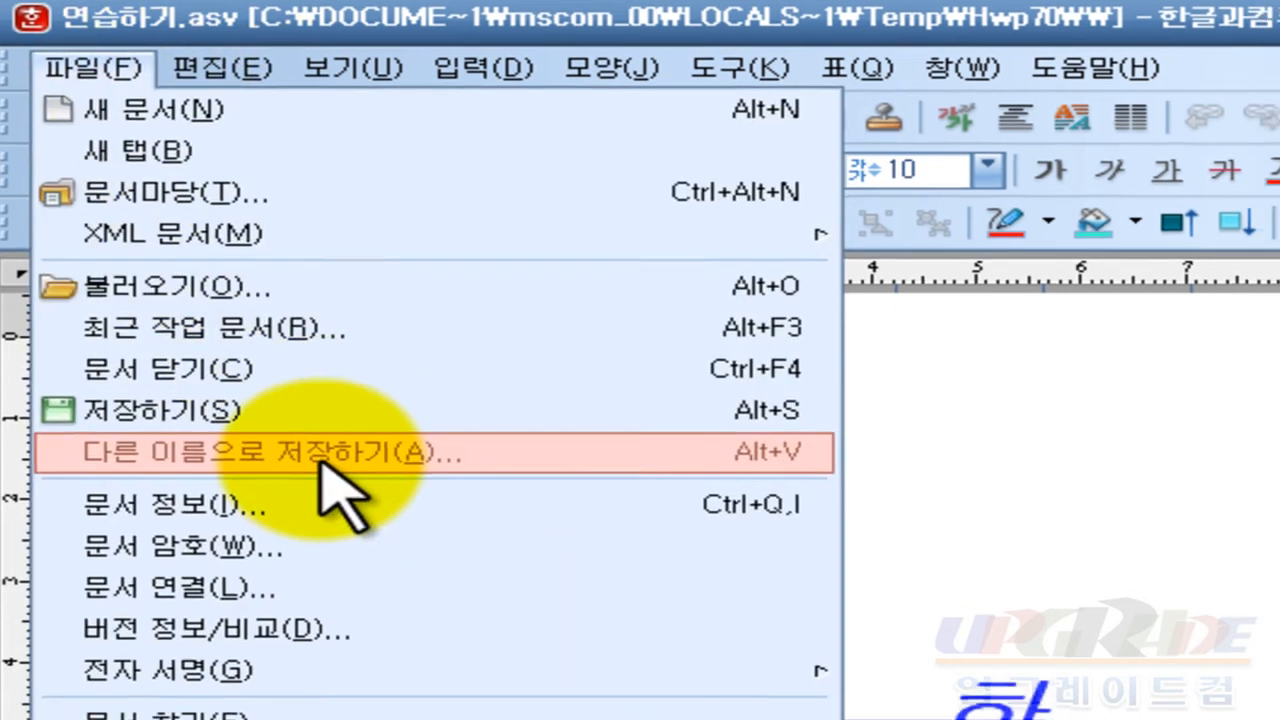
{"action": "left_click", "coordinate": [335, 472]}
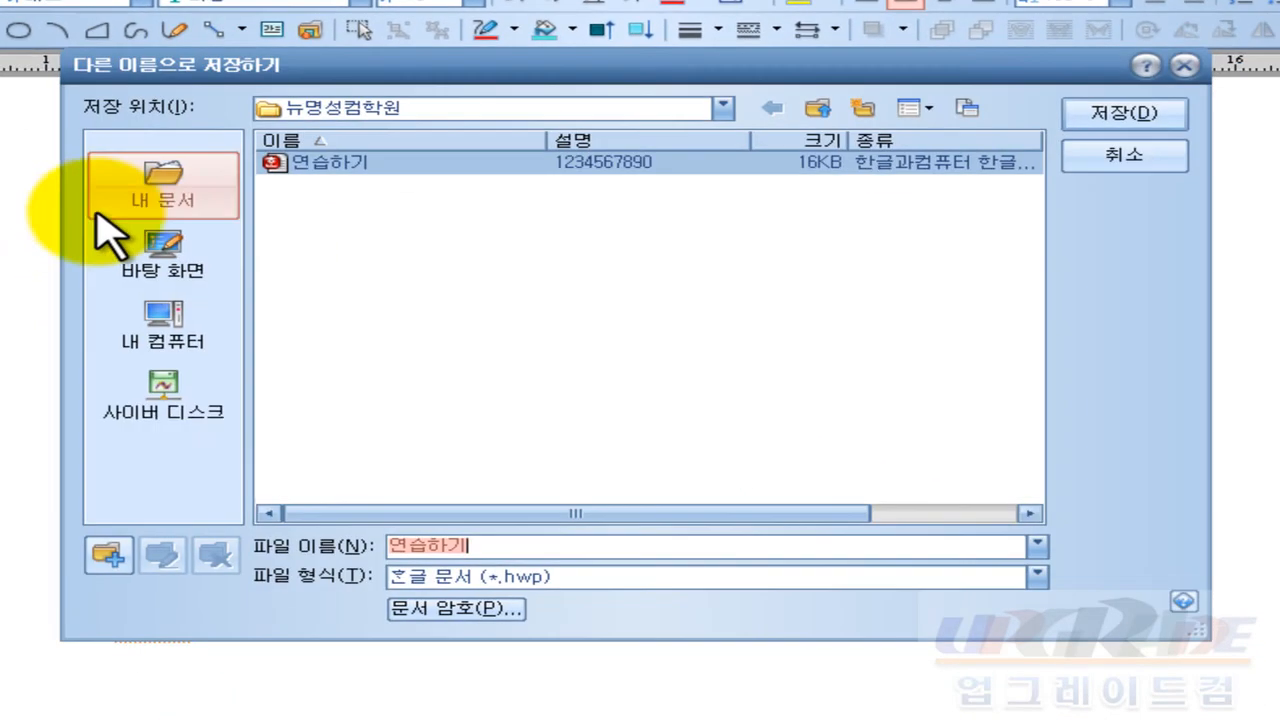
Step: Save it as 연습하기.hwp in the 개인문서 folder under the personal folder on D:
{"action": "left_click", "coordinate": [170, 330]}
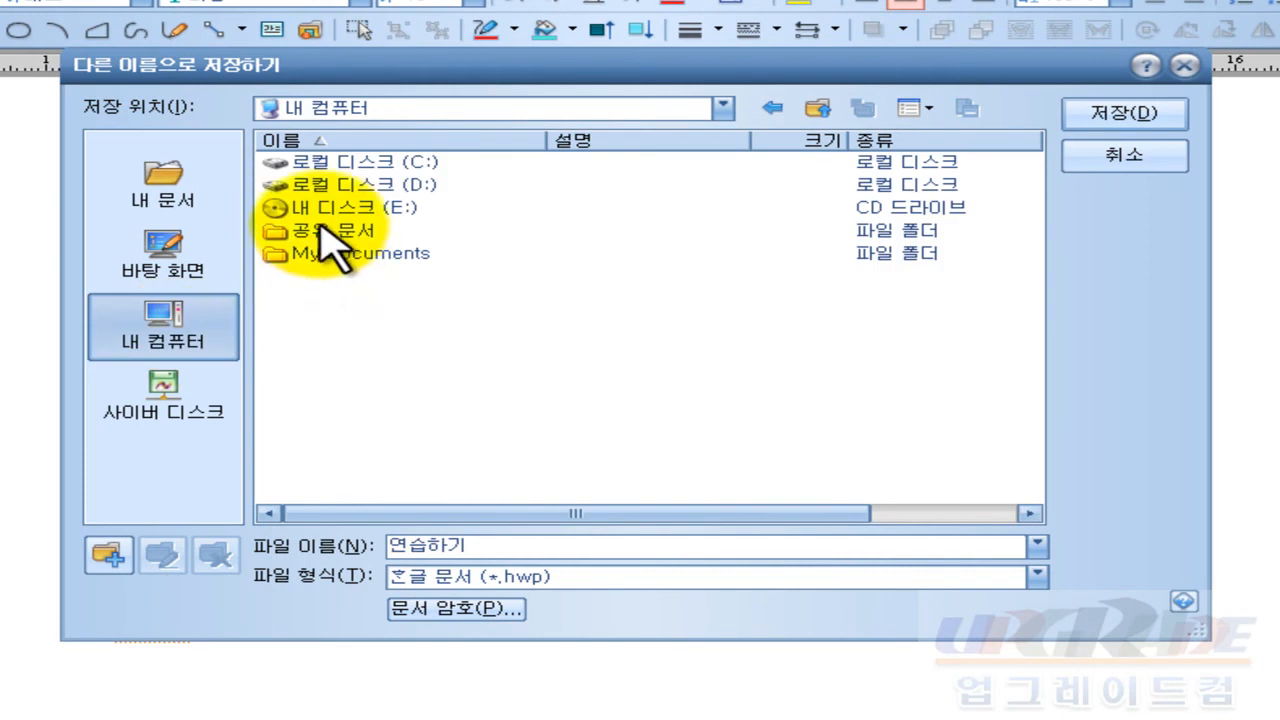
{"action": "double_click", "coordinate": [378, 190]}
{"action": "left_click", "coordinate": [303, 278]}
{"action": "double_click", "coordinate": [303, 278]}
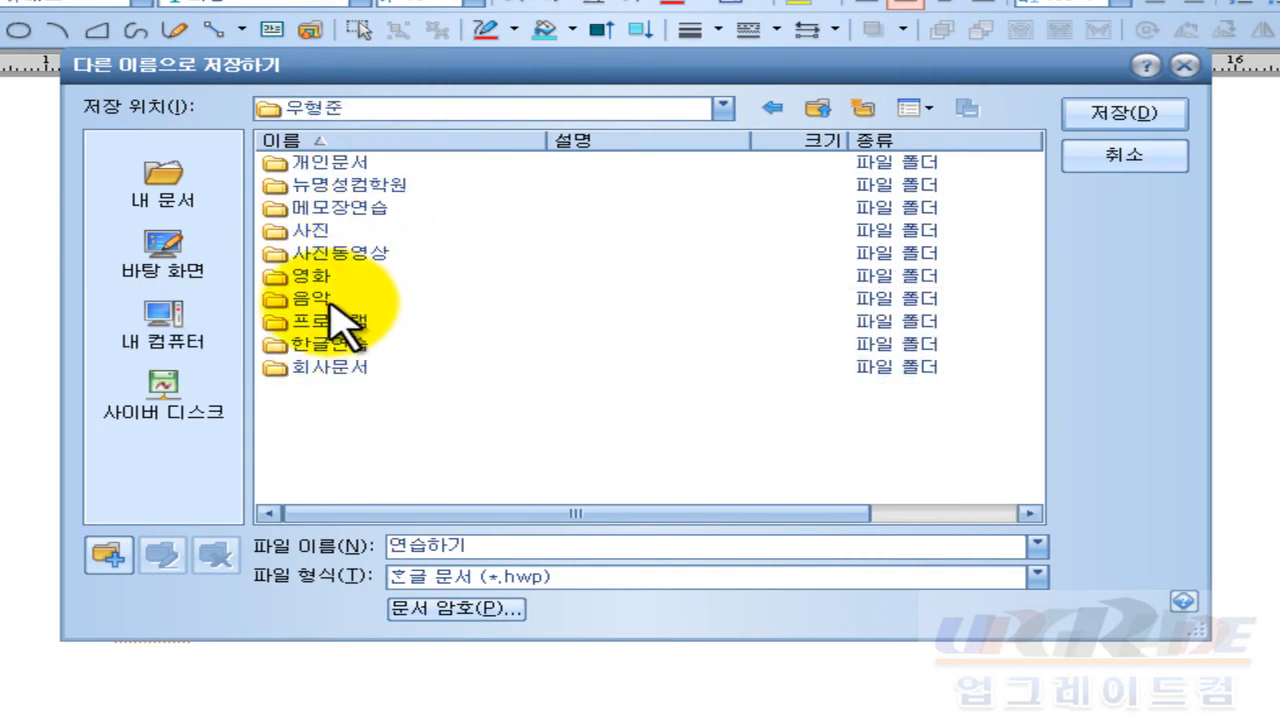
{"action": "double_click", "coordinate": [343, 163]}
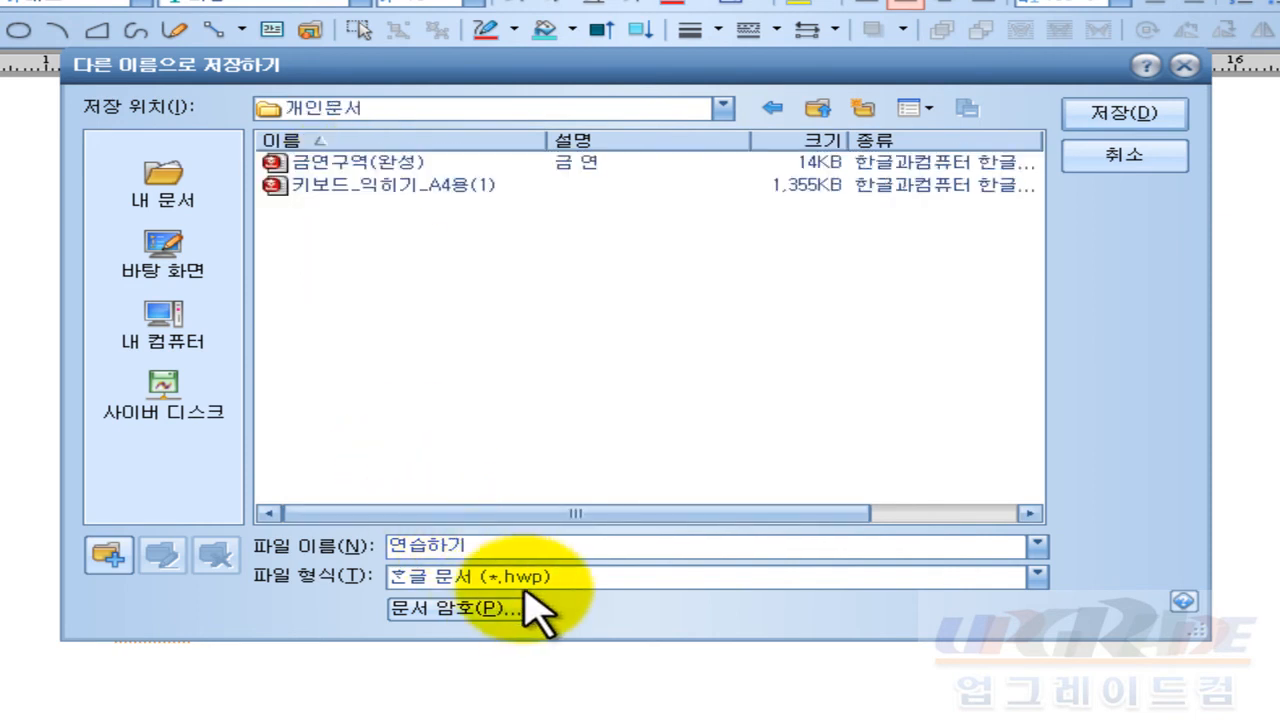
{"action": "left_click", "coordinate": [1172, 120]}
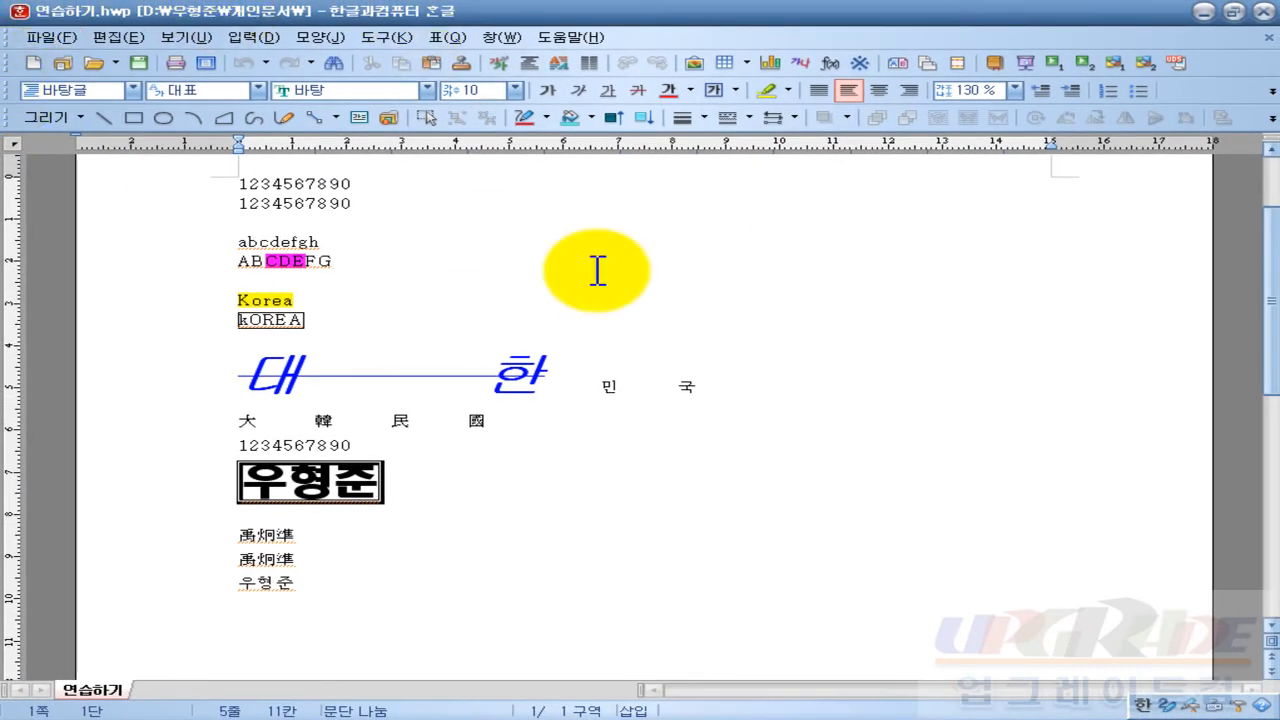
Step: Close Hangul and reopen 연습하기 from D:'s 개인문서 folder through My Computer
{"action": "left_click", "coordinate": [1262, 11]}
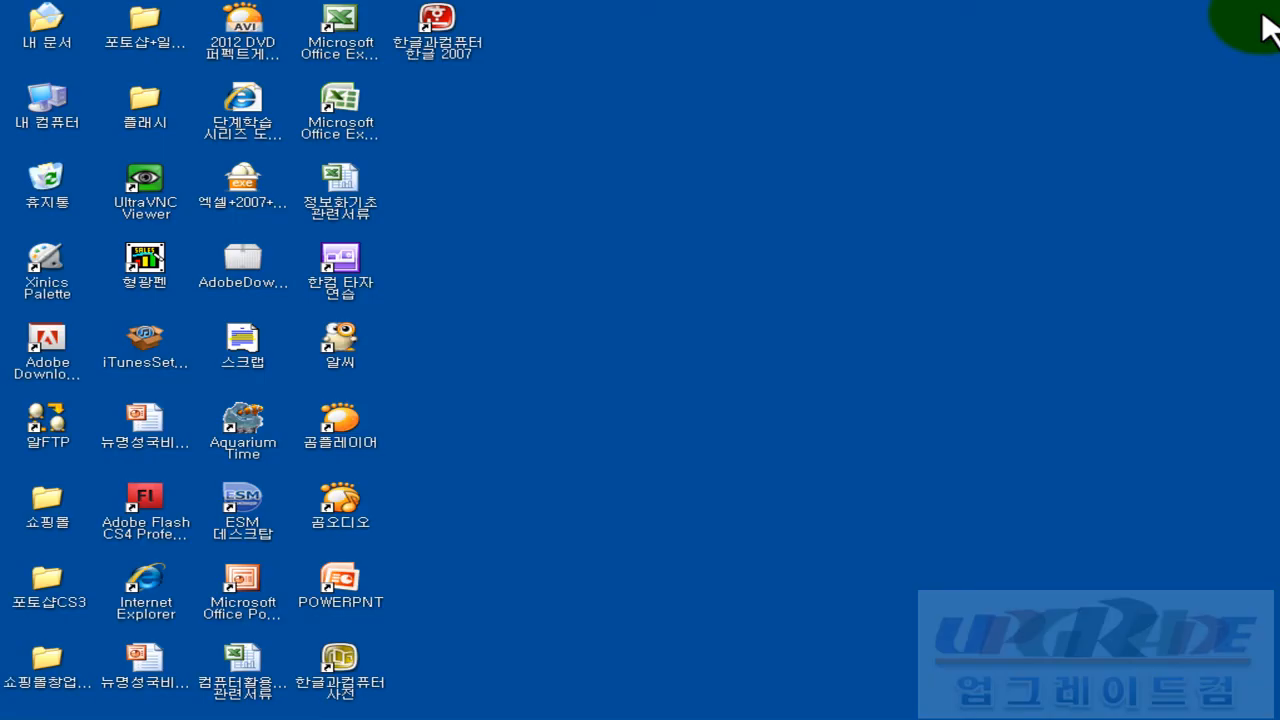
{"action": "double_click", "coordinate": [48, 112]}
{"action": "double_click", "coordinate": [724, 182]}
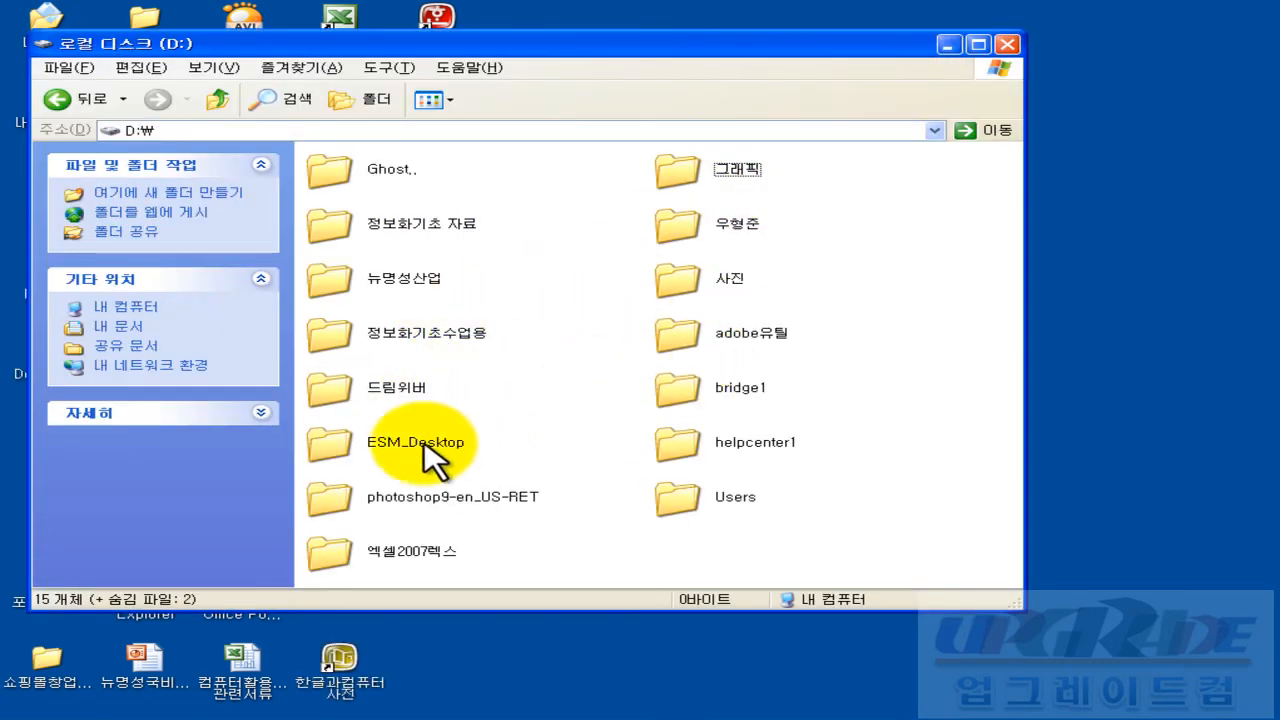
{"action": "double_click", "coordinate": [718, 222]}
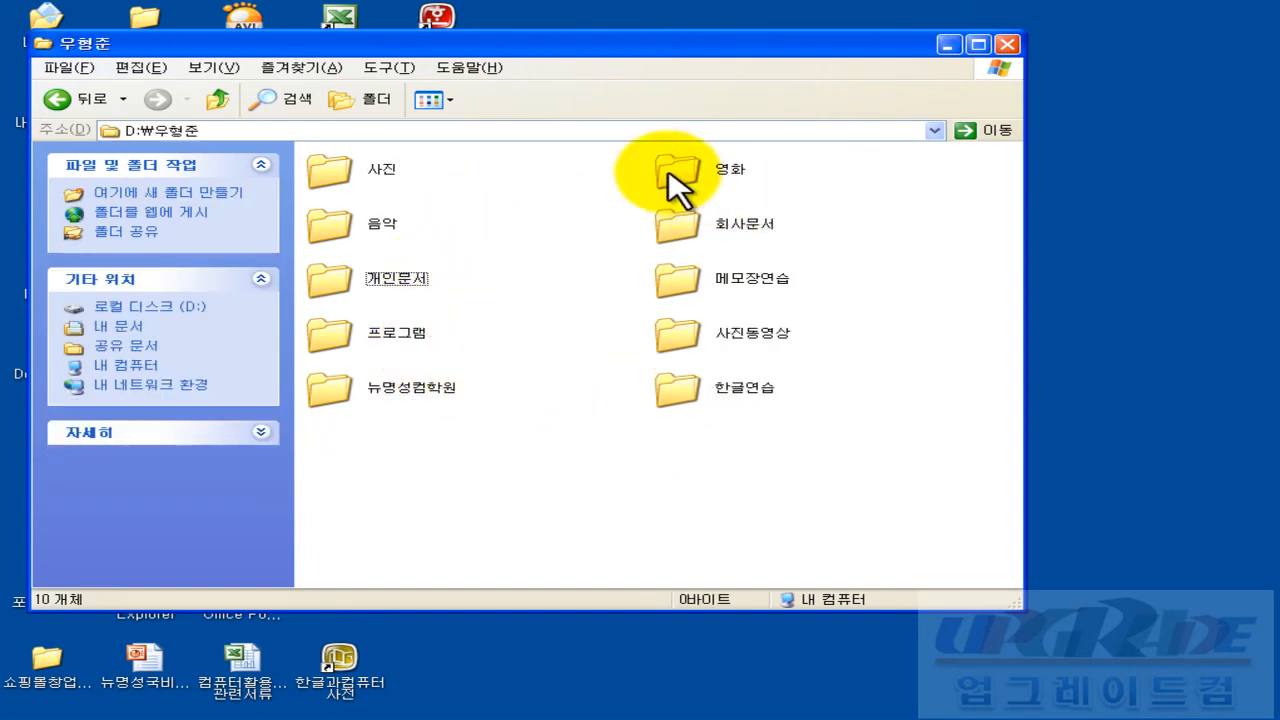
{"action": "double_click", "coordinate": [416, 281]}
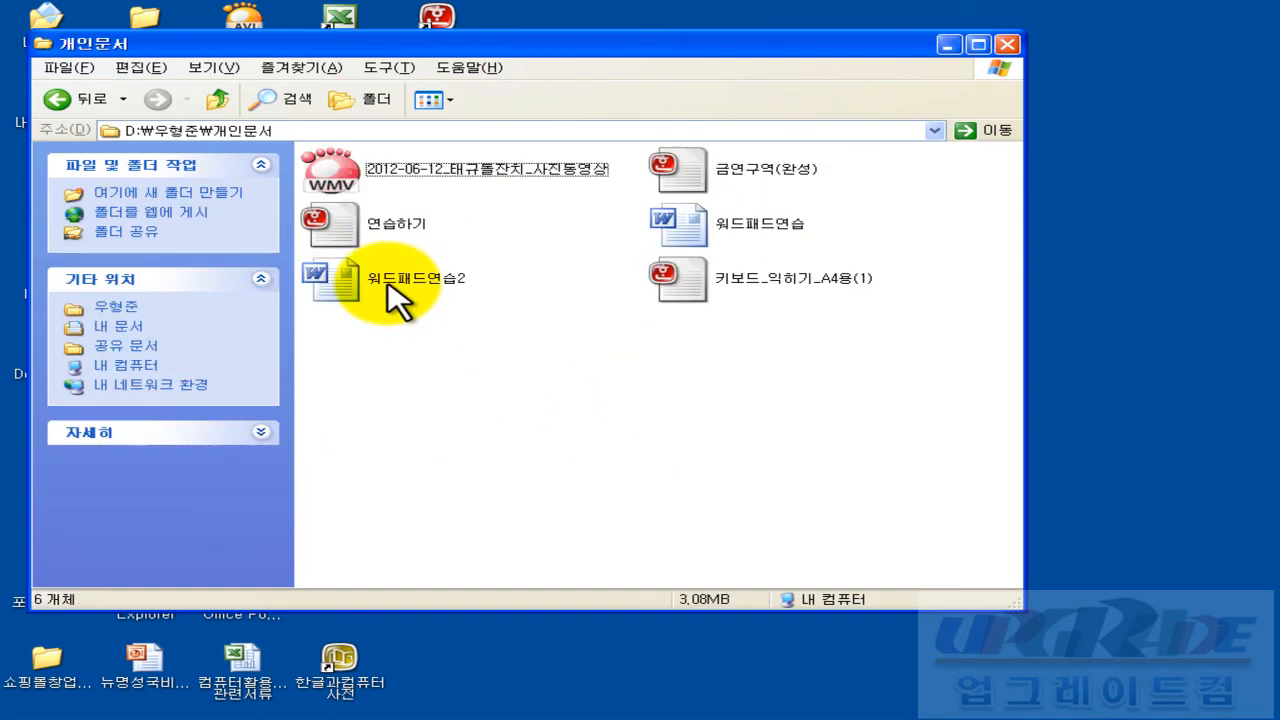
{"action": "left_click", "coordinate": [361, 233]}
{"action": "double_click", "coordinate": [361, 233]}
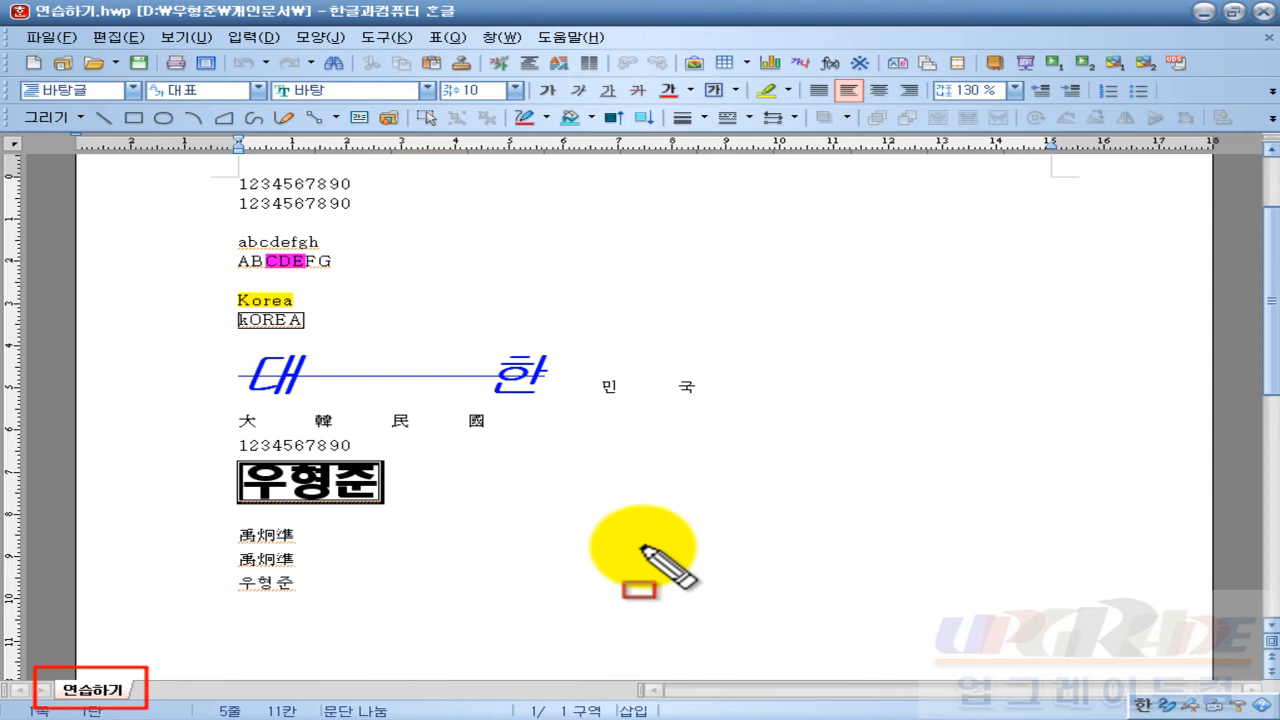
{"action": "key", "text": "Escape"}
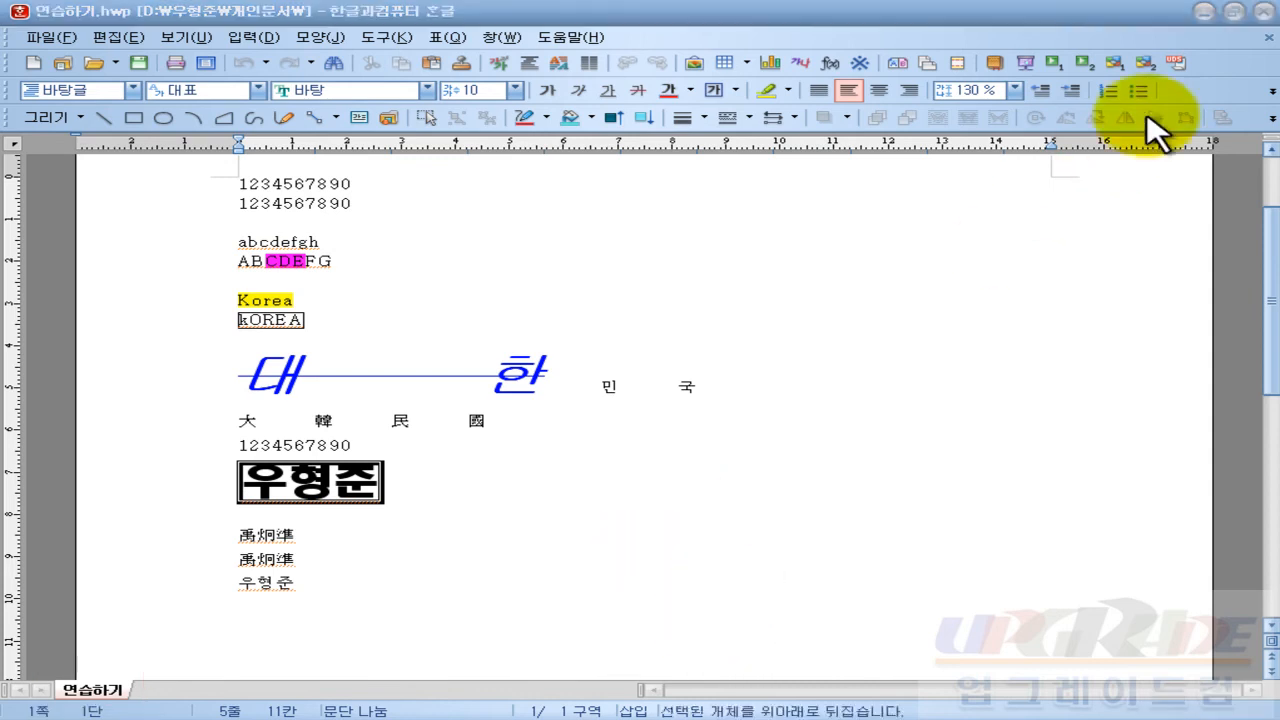
{"action": "left_click", "coordinate": [488, 450]}
{"action": "type", "text": "ergdfgdsfg"}
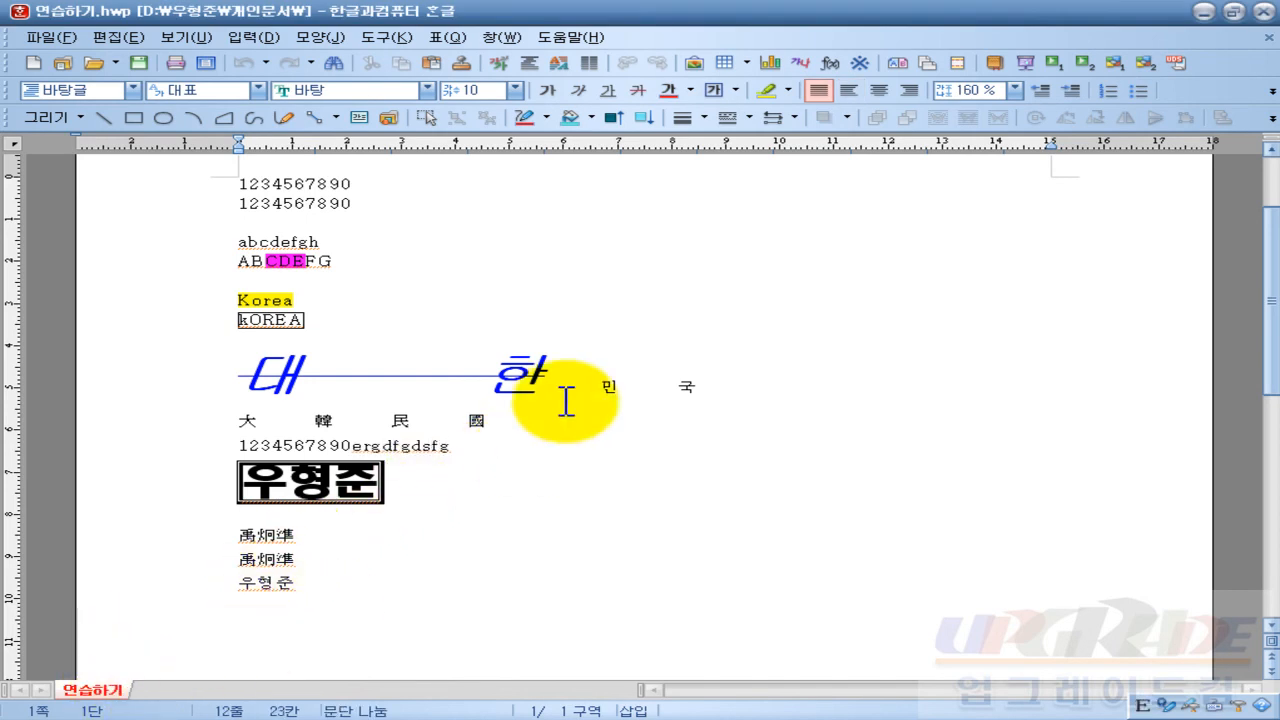
{"action": "left_click", "coordinate": [1268, 37]}
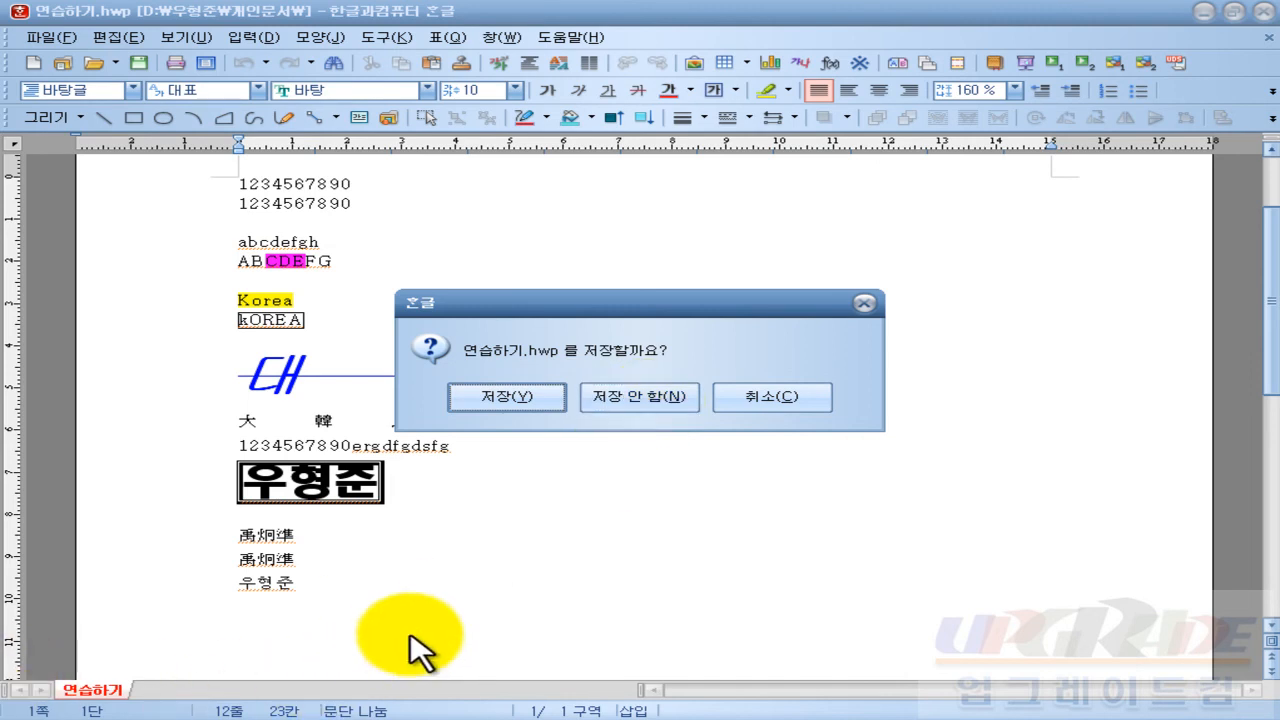
Step: Cancel the close prompt and save 연습하기.hwp via 파일 > 저장하기
{"action": "left_click", "coordinate": [809, 404]}
{"action": "left_click", "coordinate": [490, 482]}
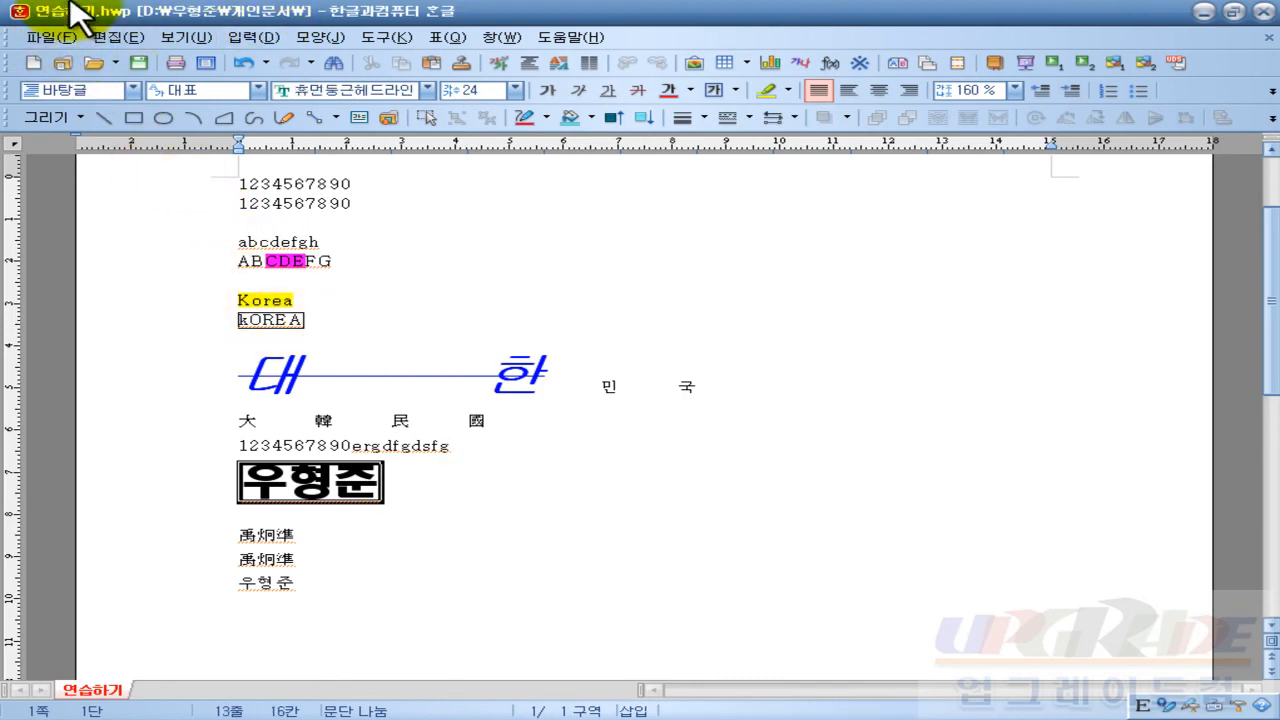
{"action": "left_click", "coordinate": [651, 557]}
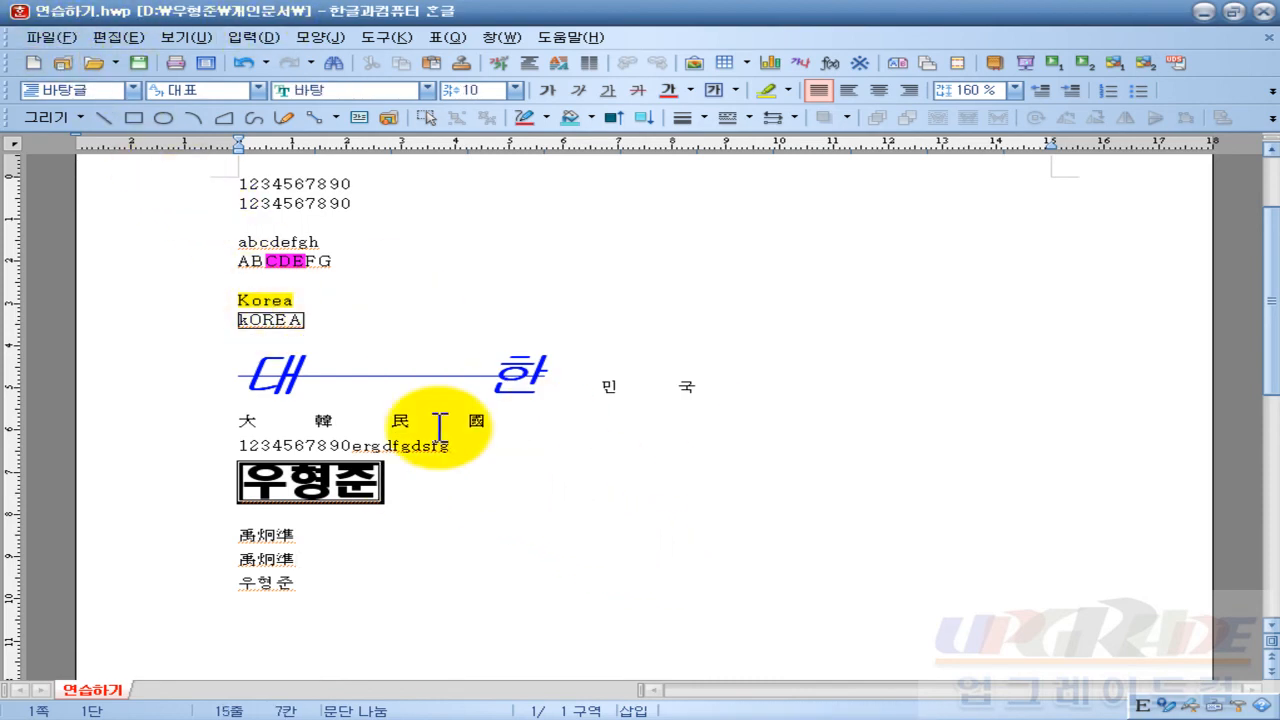
{"action": "scroll", "coordinate": [458, 420], "scroll_direction": "up", "scroll_amount": 3}
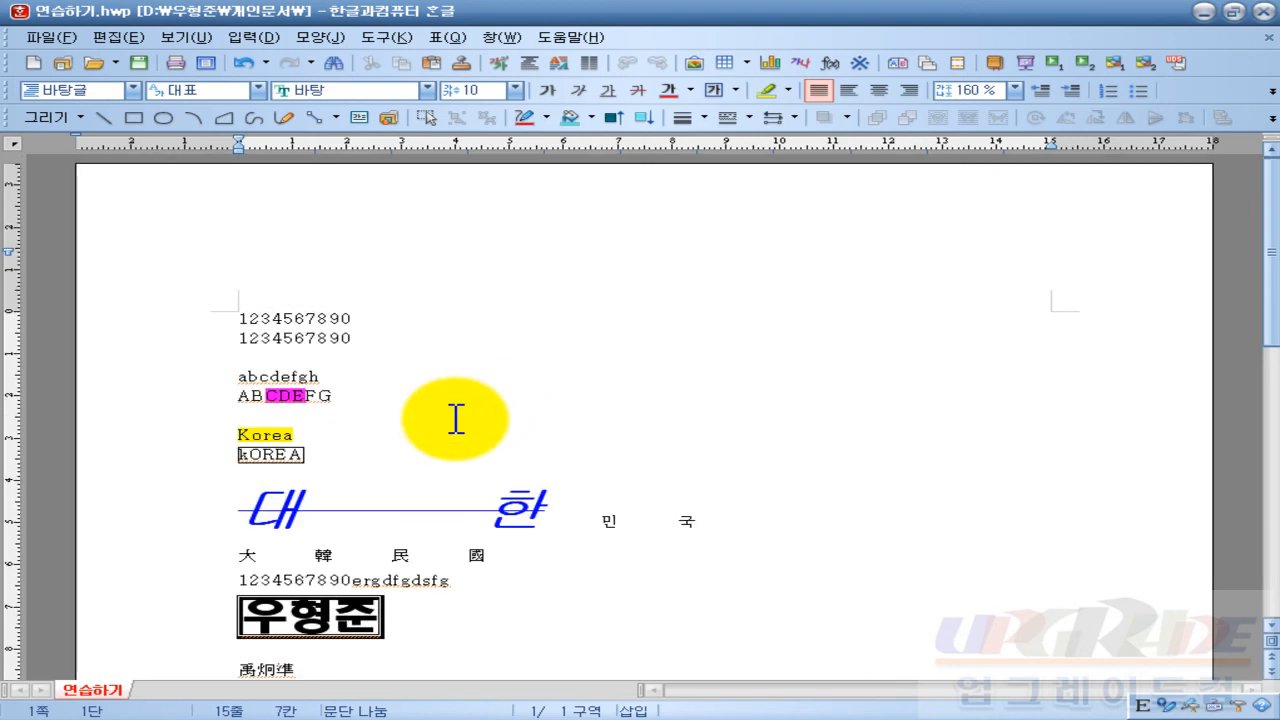
{"action": "left_click", "coordinate": [48, 38]}
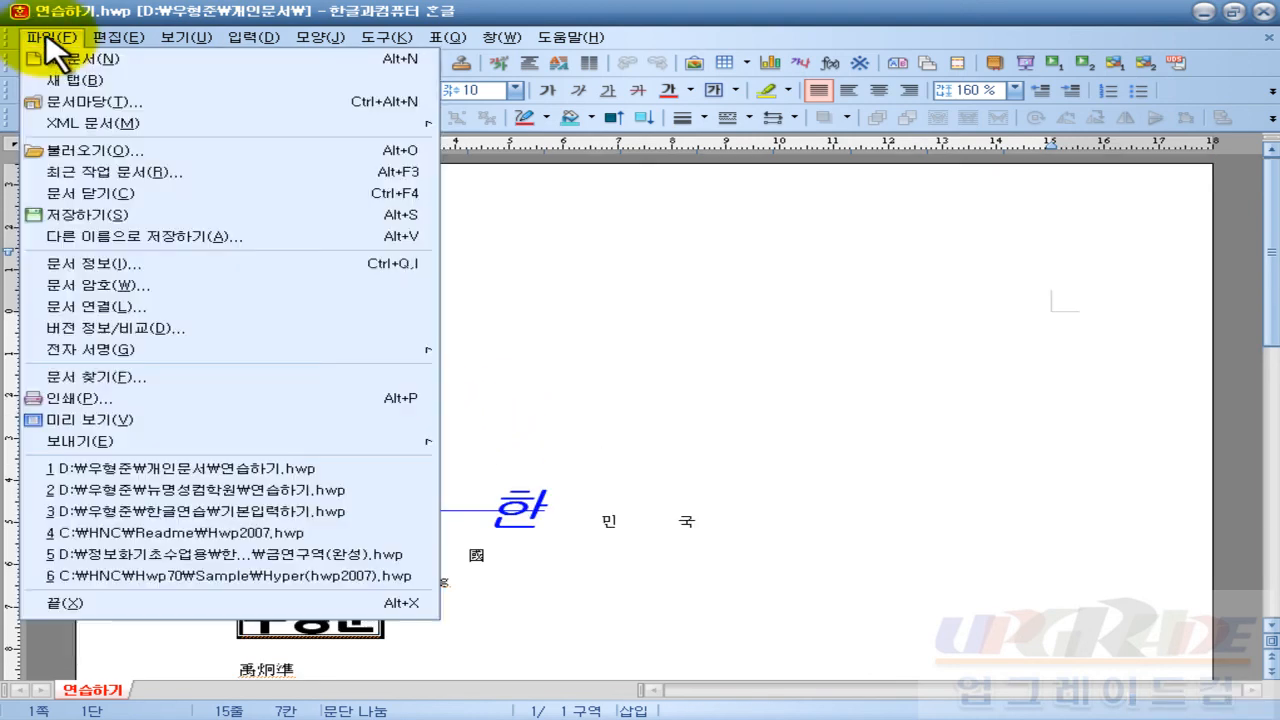
{"action": "left_click", "coordinate": [155, 220]}
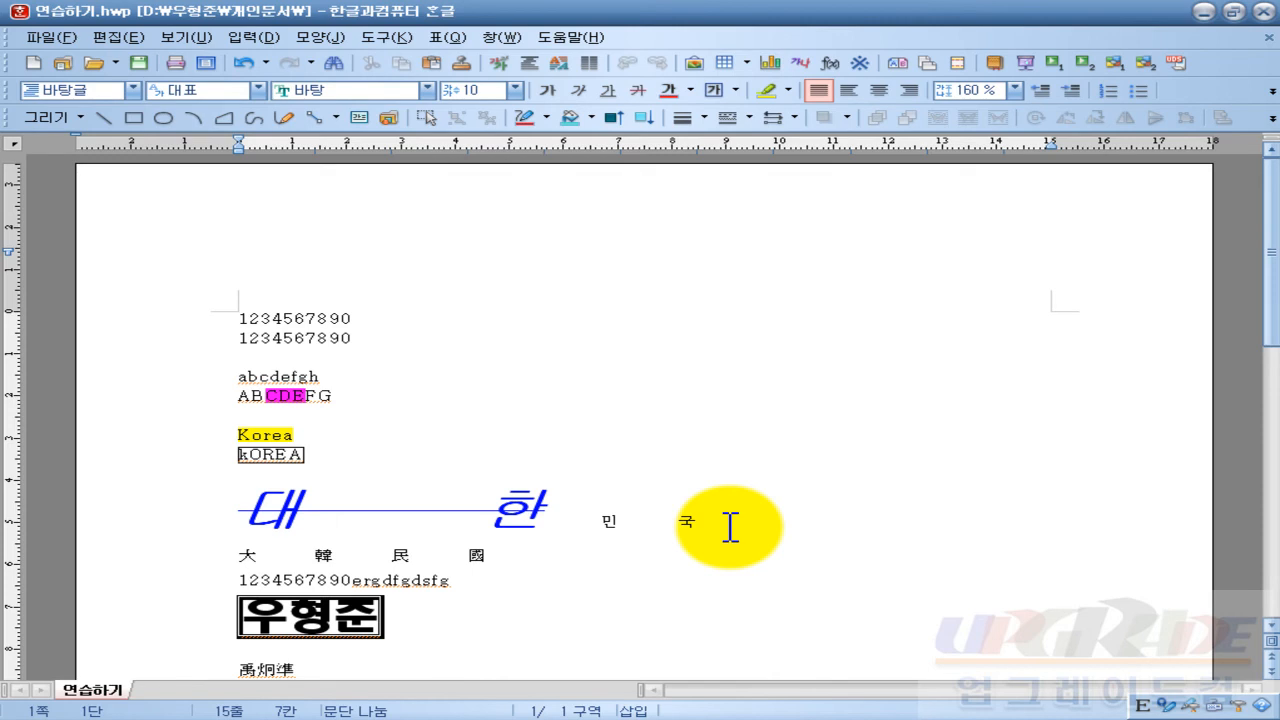
{"action": "left_click_drag", "start_coordinate": [243, 318], "coordinate": [357, 345]}
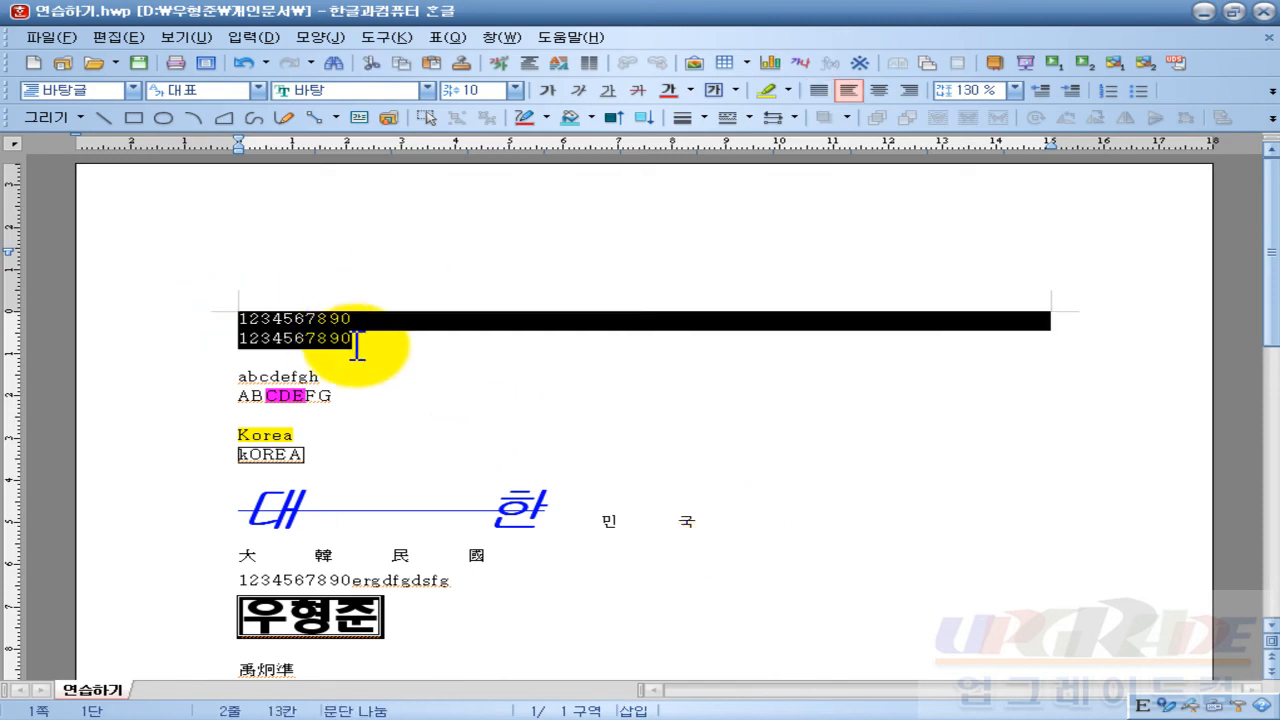
{"action": "key", "text": "Delete"}
{"action": "type", "text": "sjdlasdjgfsldjf;ldasf"}
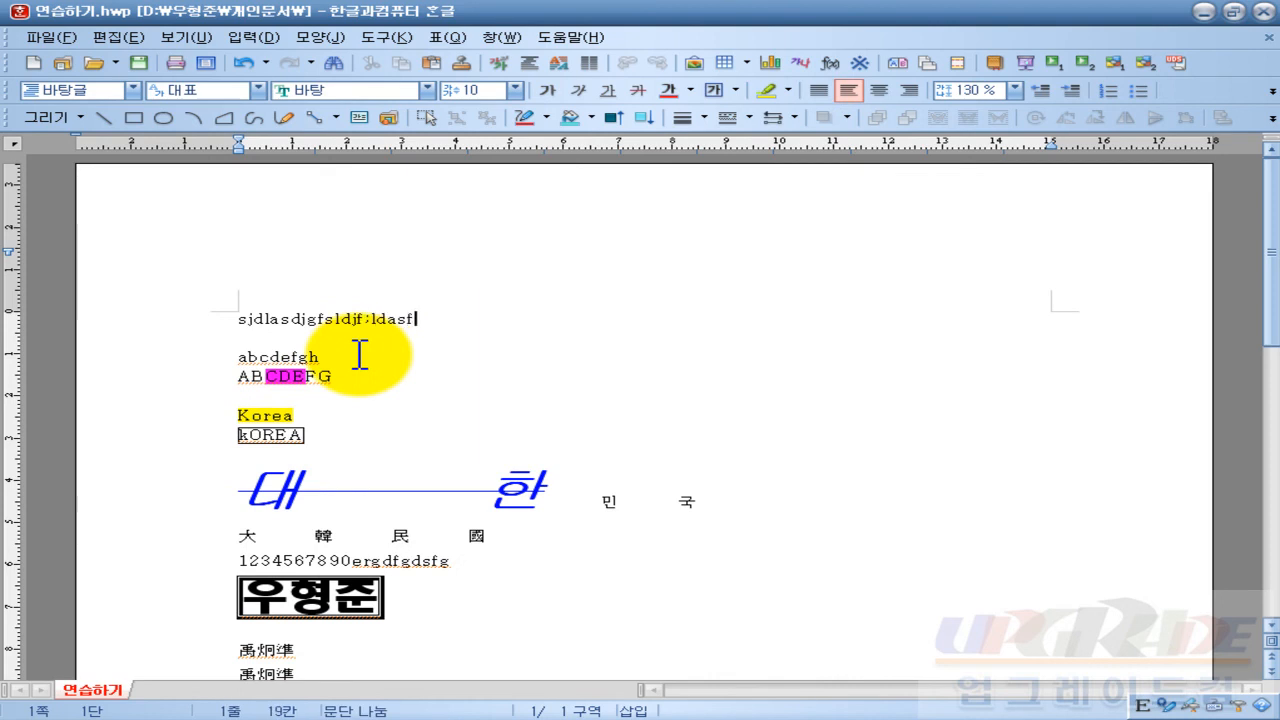
{"action": "type", "text": " sf sd fsf df sd f sf a f asfsdf"}
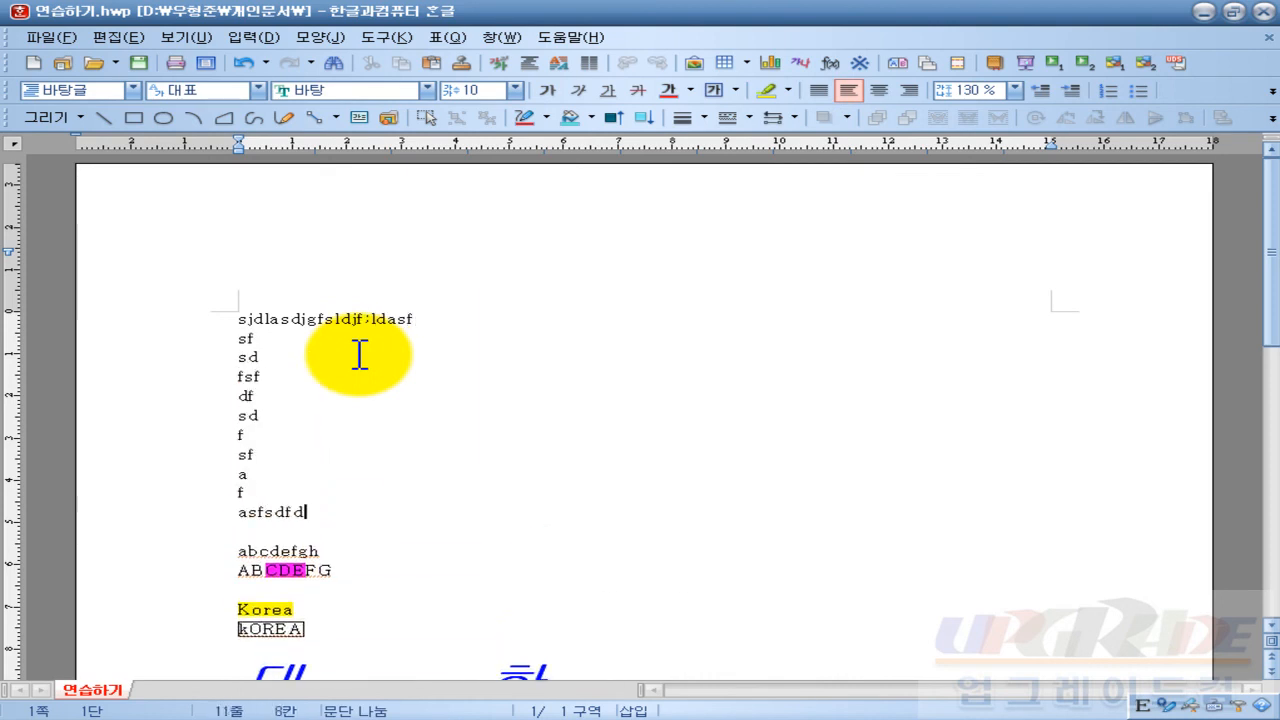
{"action": "type", "text": "dasfdasf"}
{"action": "left_click_drag", "start_coordinate": [247, 318], "coordinate": [505, 540]}
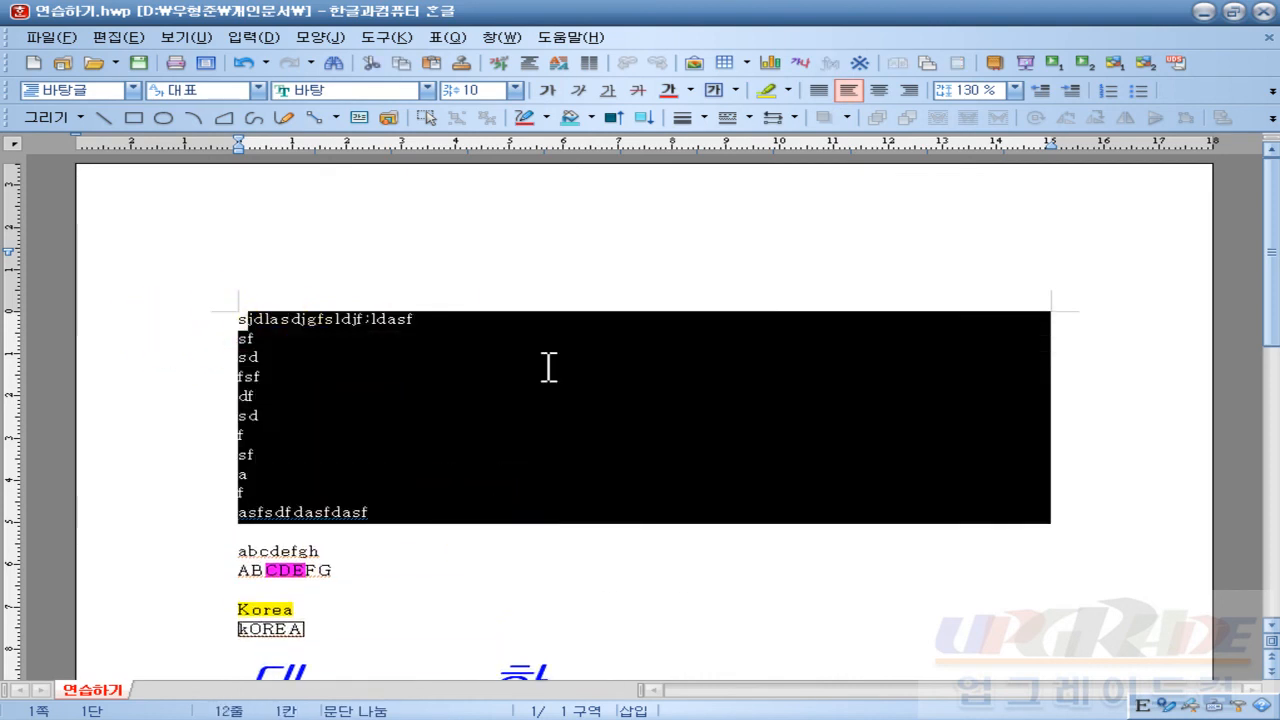
{"action": "left_click", "coordinate": [607, 90]}
Step: Colour the underlined filler block red and save 연습하기.hwp
{"action": "left_click", "coordinate": [669, 90]}
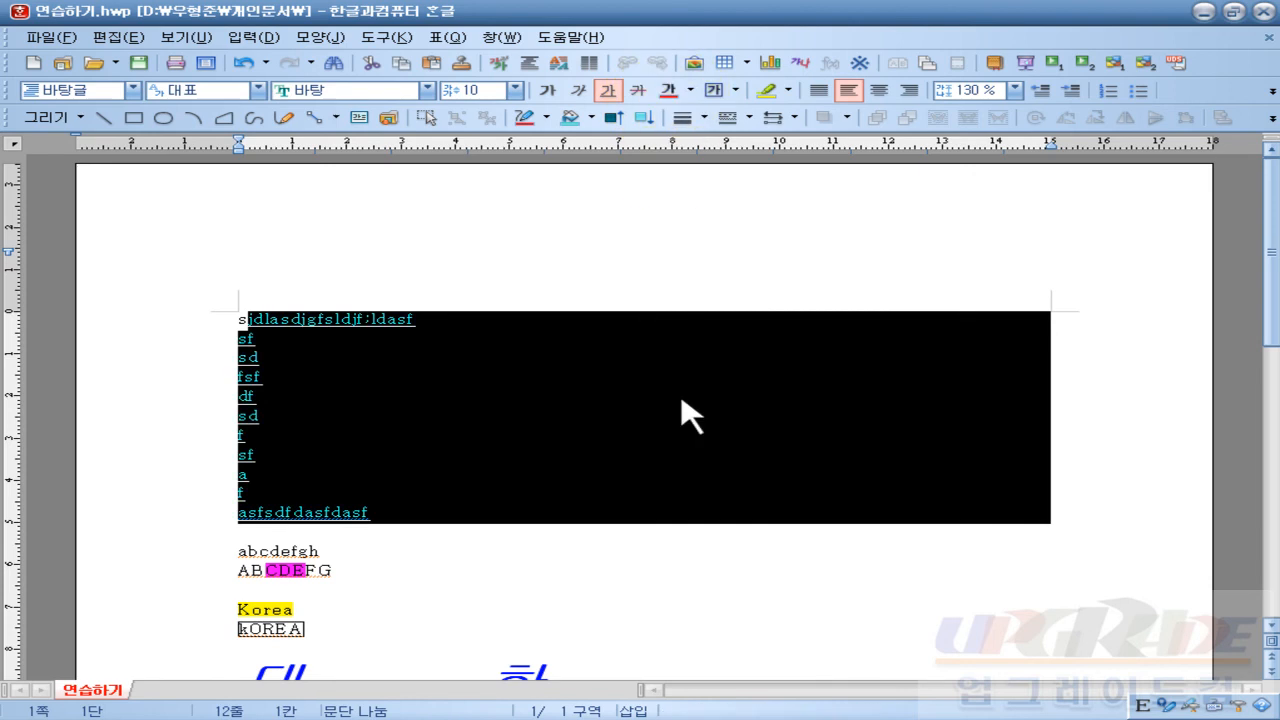
{"action": "left_click", "coordinate": [677, 551]}
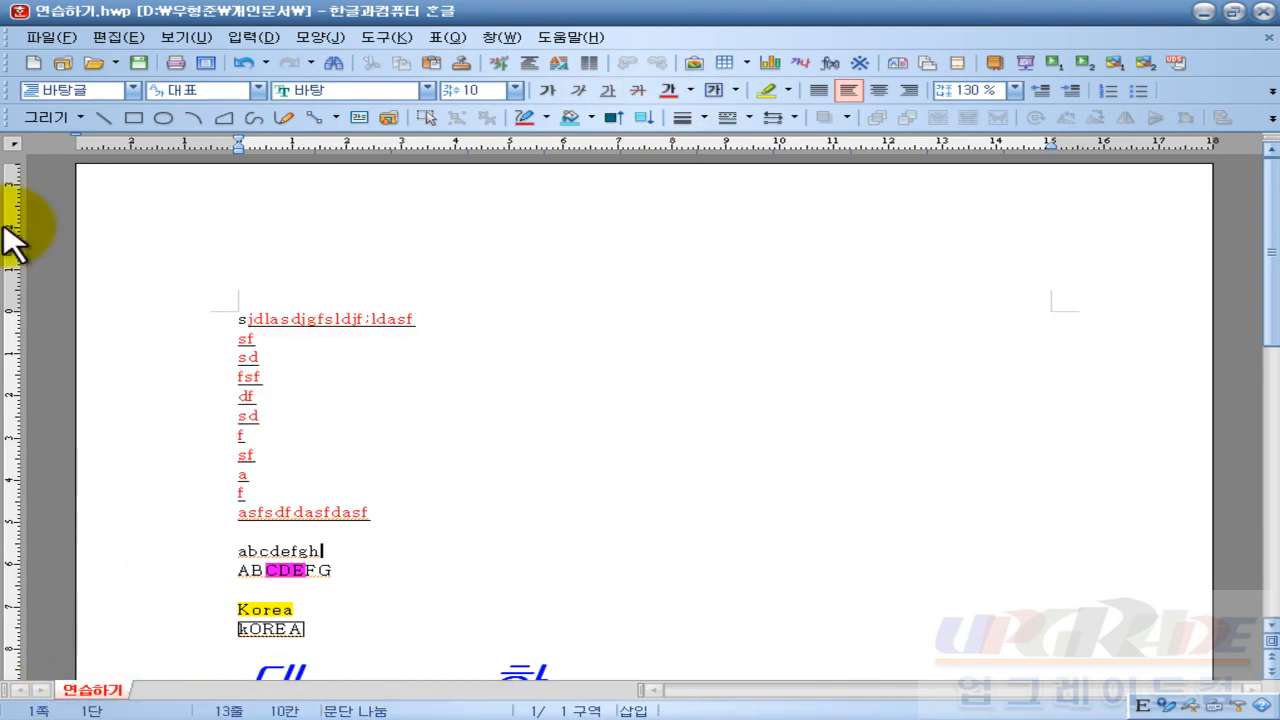
{"action": "left_click", "coordinate": [50, 38]}
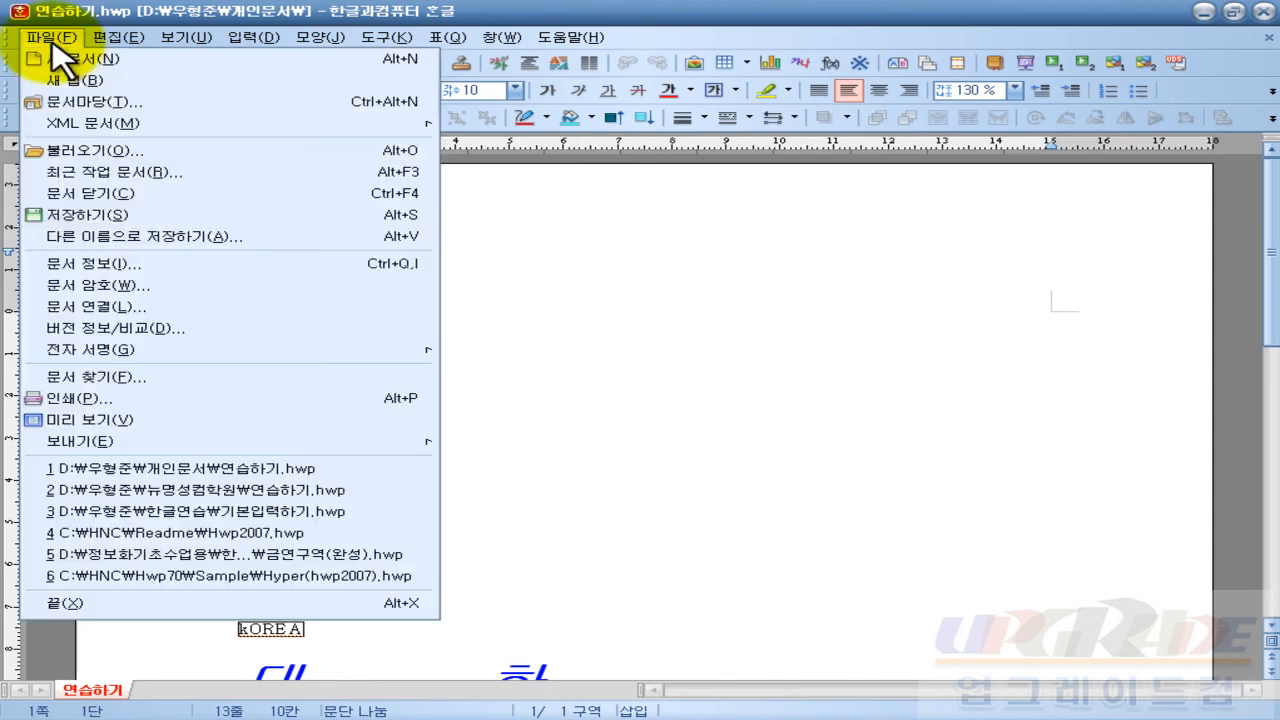
{"action": "left_click", "coordinate": [140, 215]}
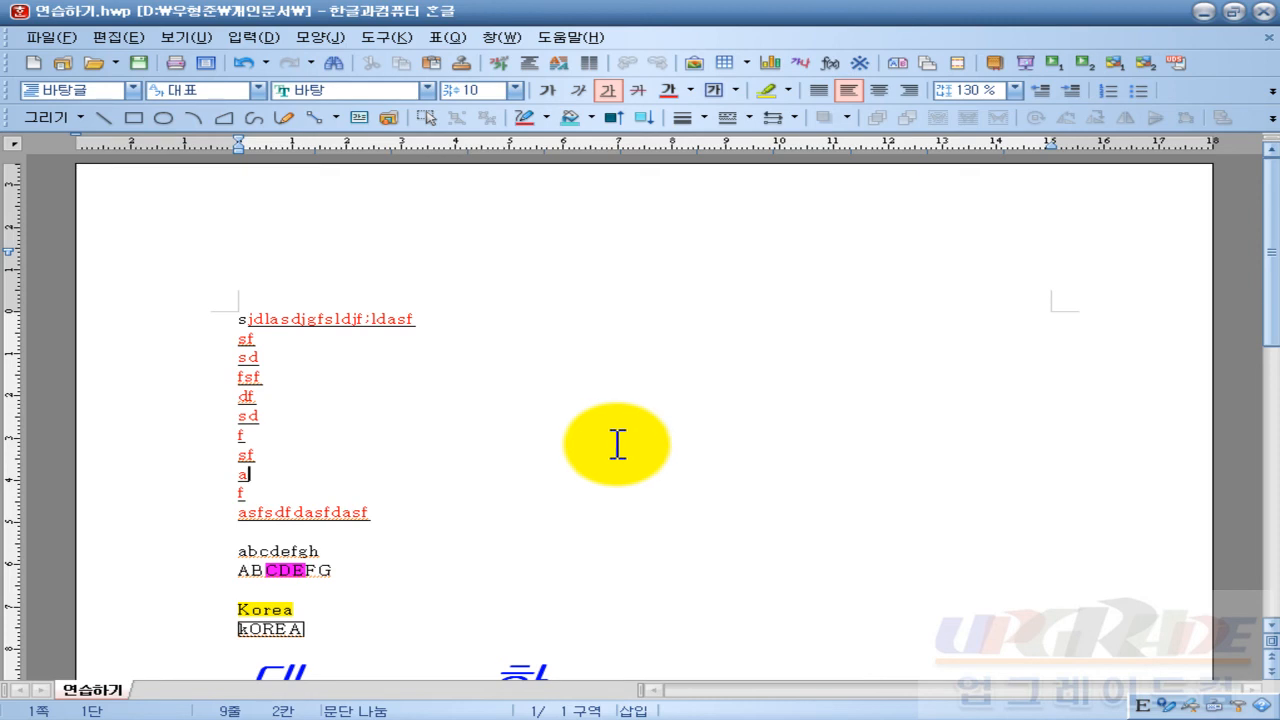
{"action": "left_click_drag", "start_coordinate": [230, 318], "coordinate": [449, 523]}
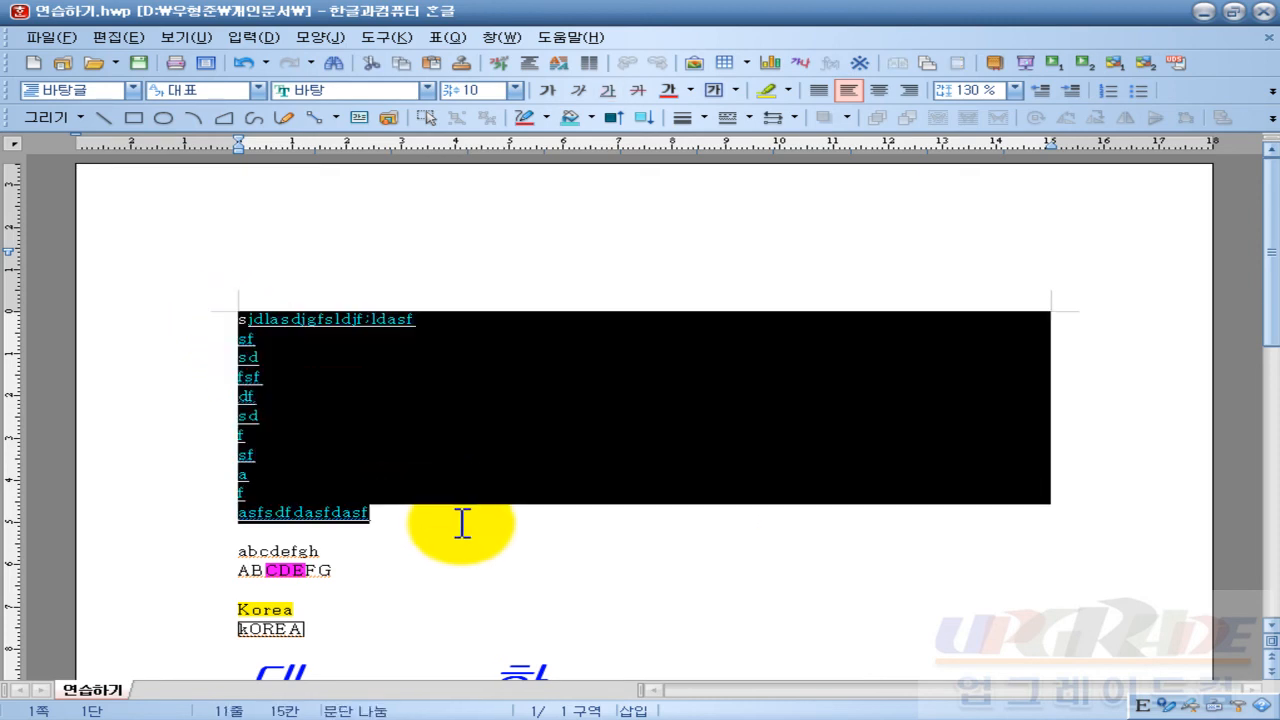
{"action": "type", "text": "1234567890"}
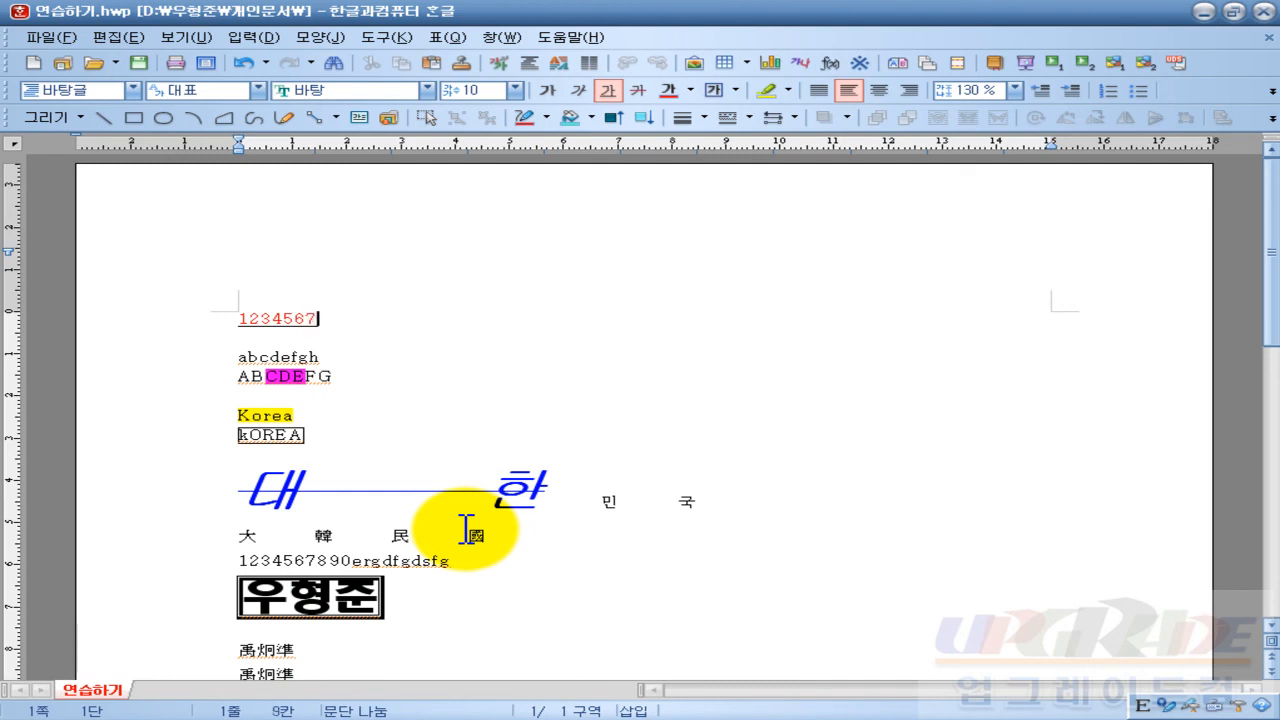
{"action": "key", "text": "Return"}
{"action": "type", "text": "1234567"}
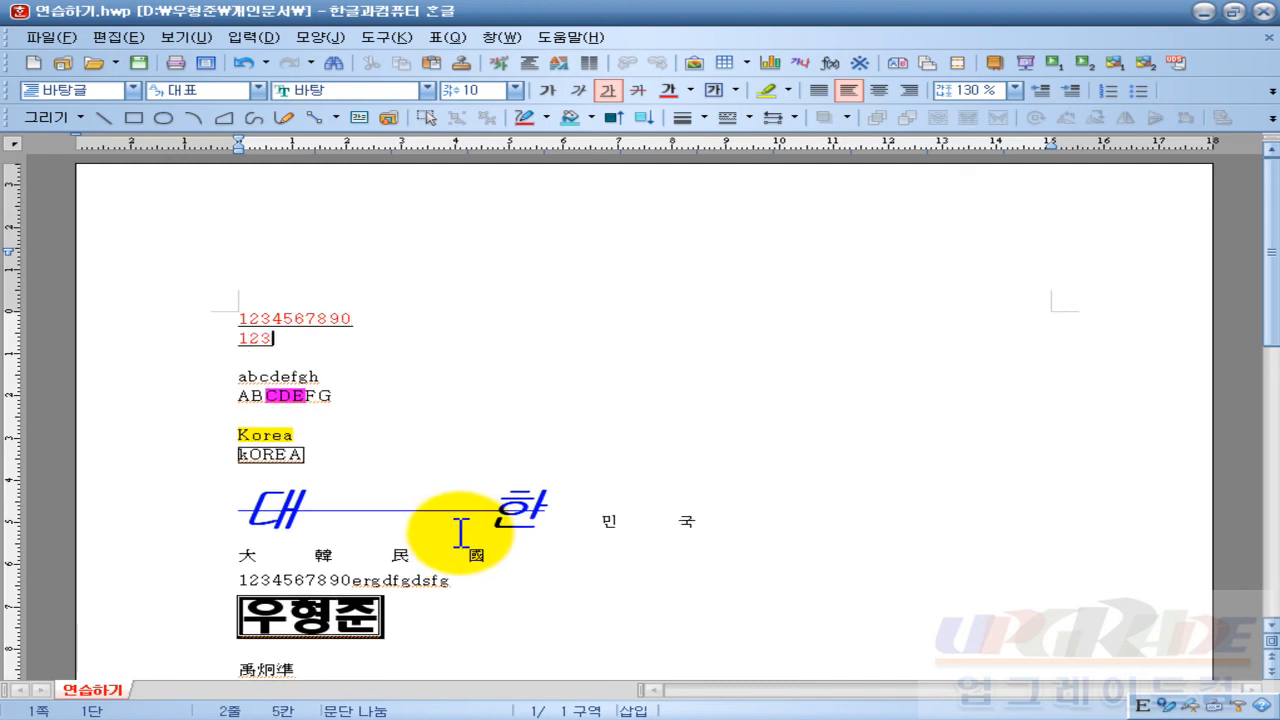
{"action": "type", "text": "890"}
{"action": "left_click", "coordinate": [406, 478]}
{"action": "left_click", "coordinate": [50, 37]}
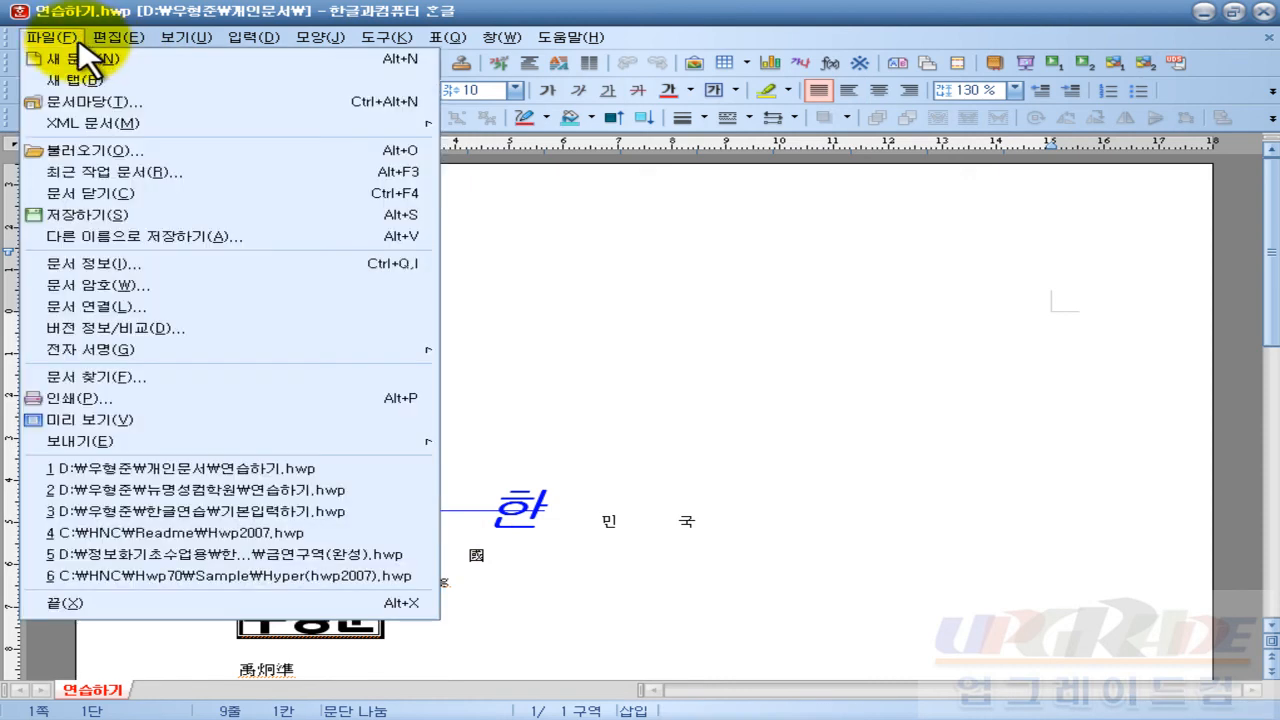
Step: In 다른 이름으로 저장하기, edit the file name and move up into the 뉴명성컴학원 folder
{"action": "left_click", "coordinate": [223, 238]}
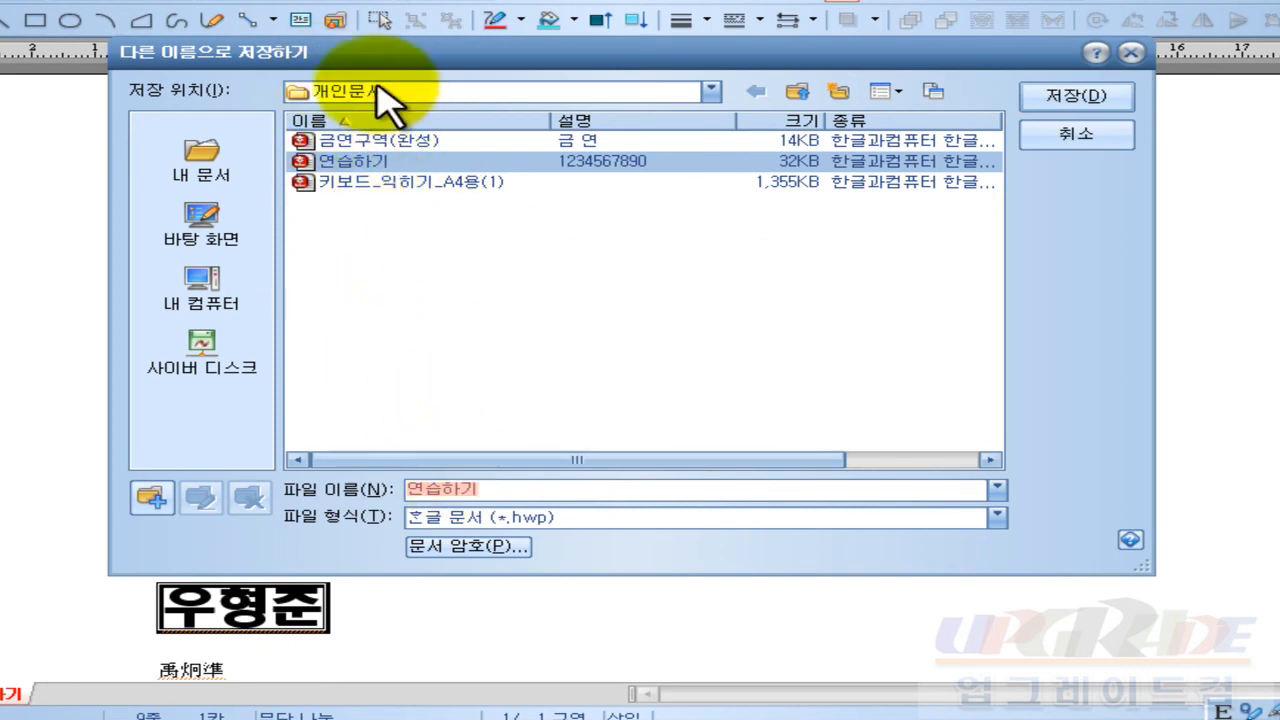
{"action": "left_click", "coordinate": [495, 489]}
{"action": "type", "text": "2"}
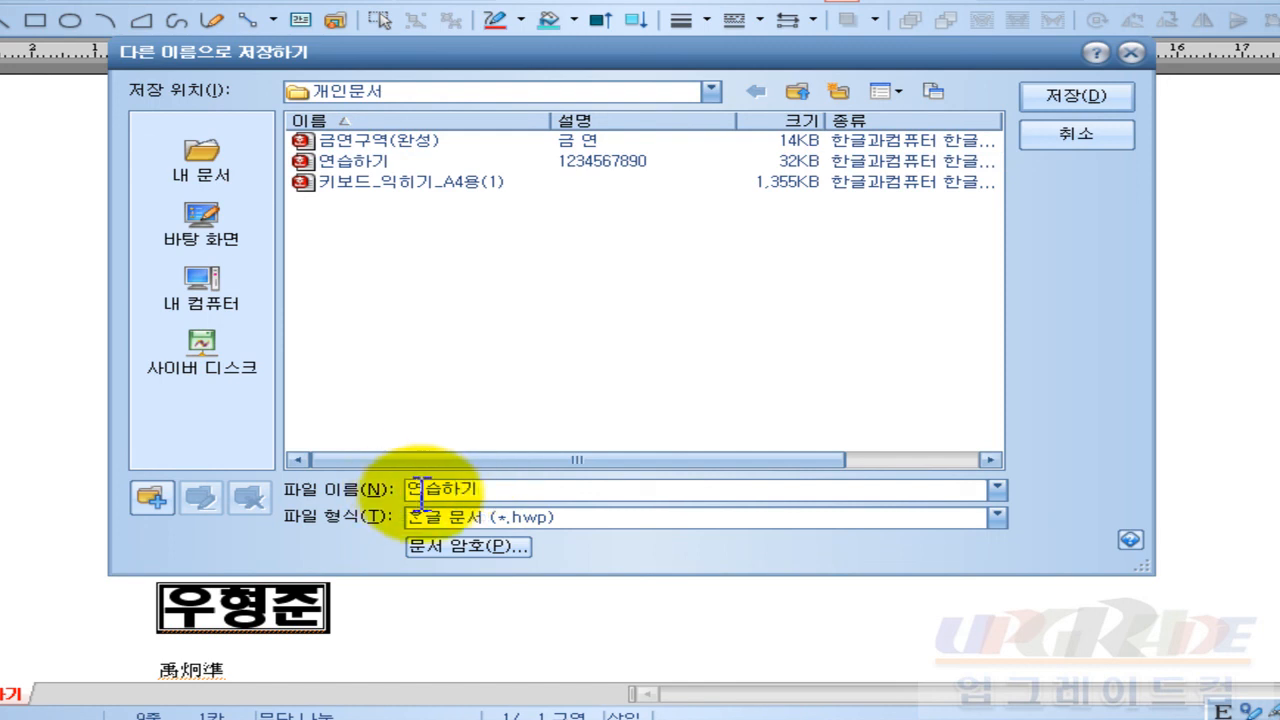
{"action": "left_click", "coordinate": [806, 89]}
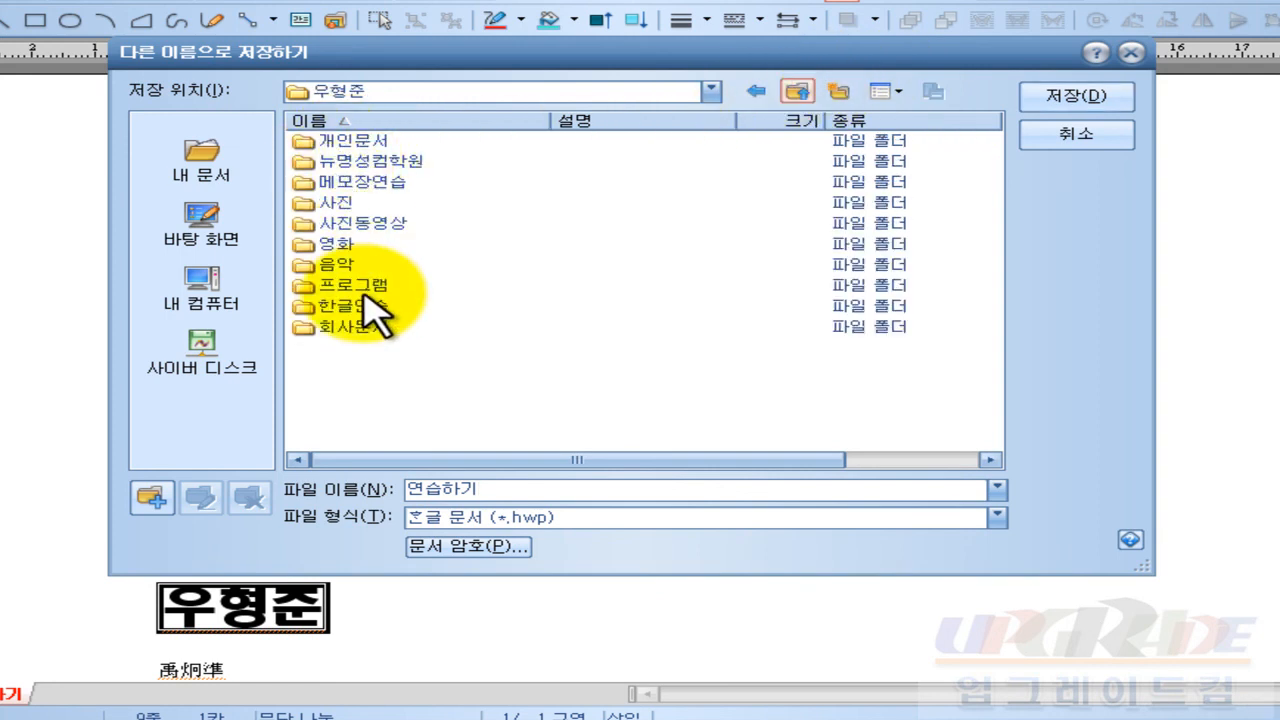
{"action": "double_click", "coordinate": [362, 161]}
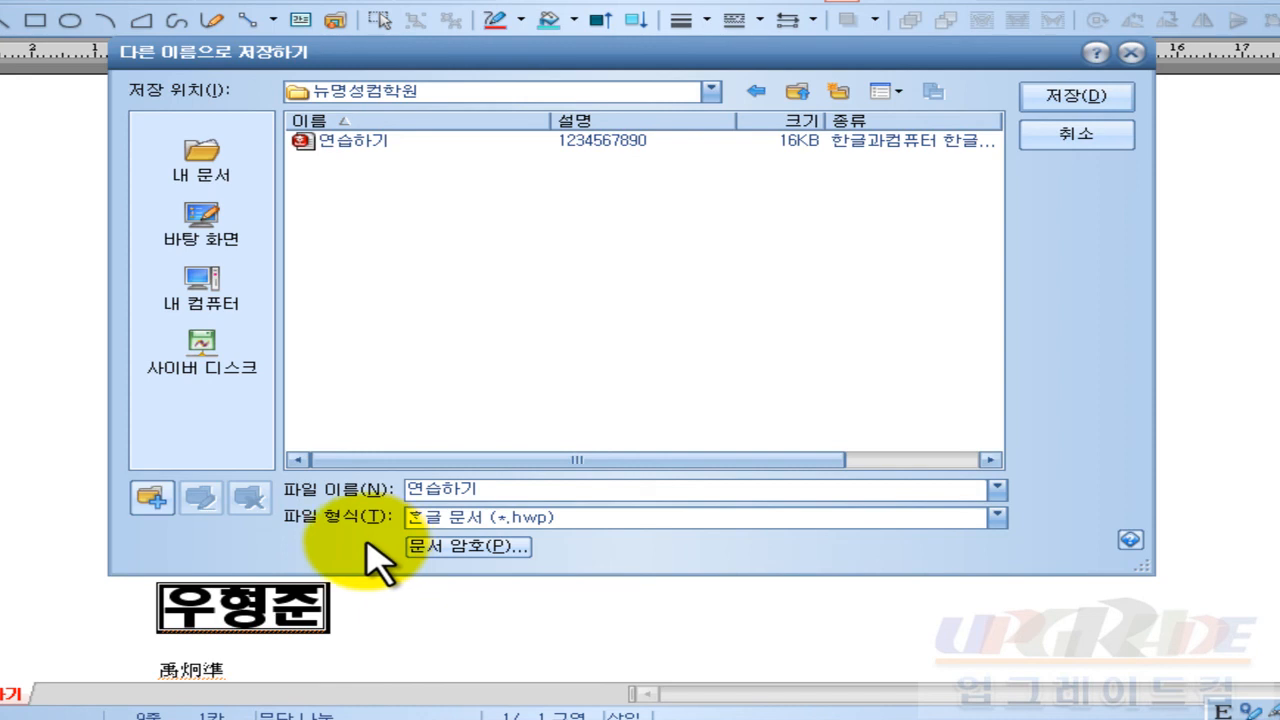
Step: Drop down the 파일 형식 list, currently 한글 문서 (*.hwp), in the Save As dialog
{"action": "left_click_drag", "start_coordinate": [270, 503], "coordinate": [321, 521]}
{"action": "left_click_drag", "start_coordinate": [340, 566], "coordinate": [379, 584]}
{"action": "left_click_drag", "start_coordinate": [356, 522], "coordinate": [414, 535]}
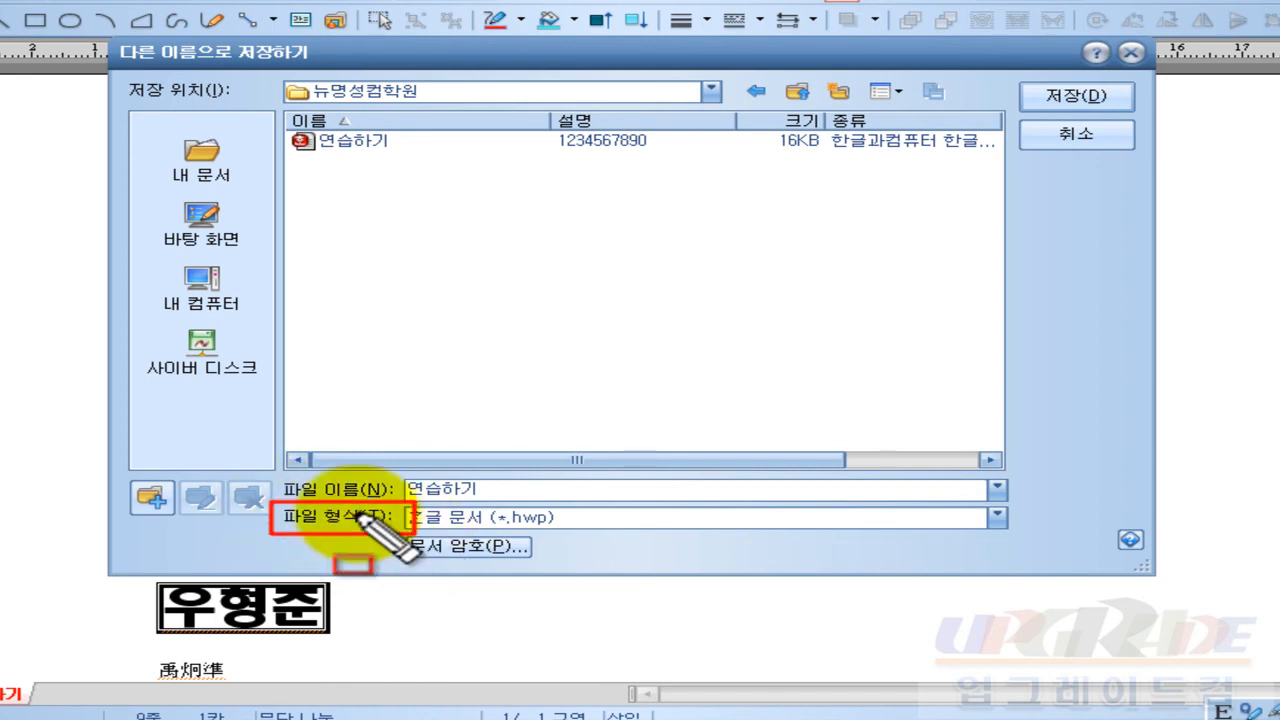
{"action": "left_click_drag", "start_coordinate": [270, 472], "coordinate": [403, 502]}
{"action": "left_click_drag", "start_coordinate": [266, 70], "coordinate": [740, 113]}
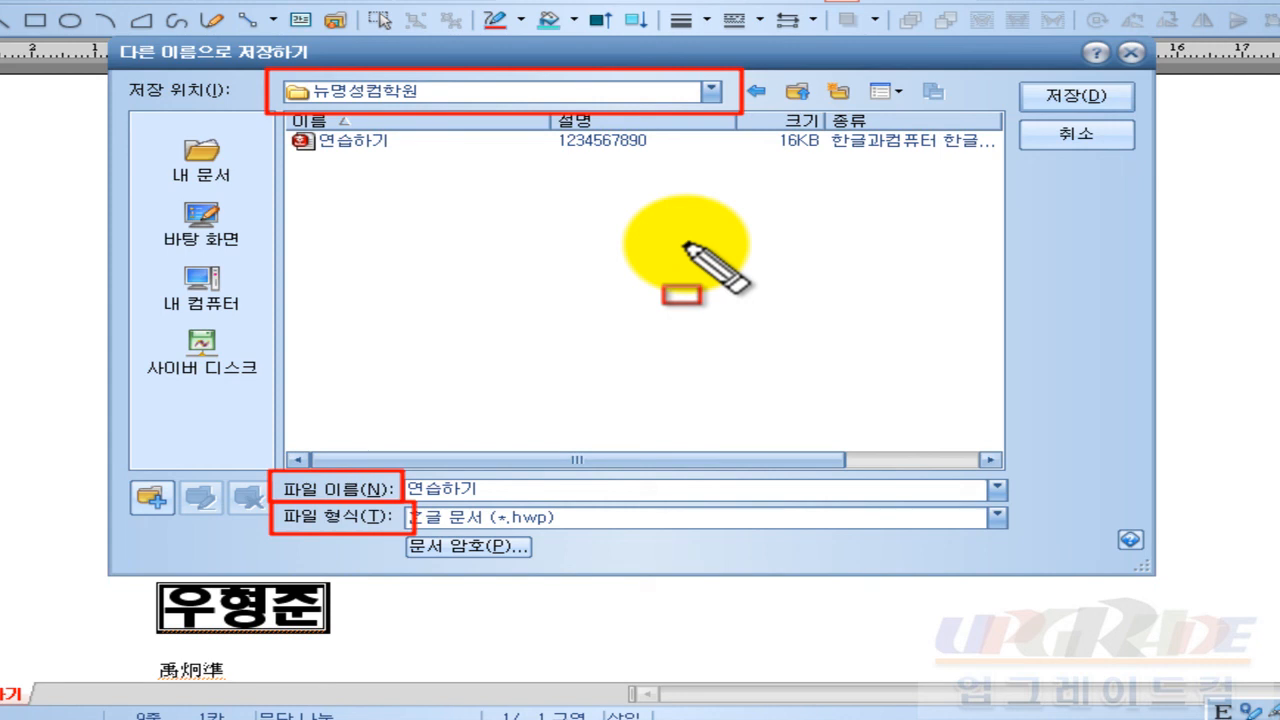
{"action": "key", "text": "Escape"}
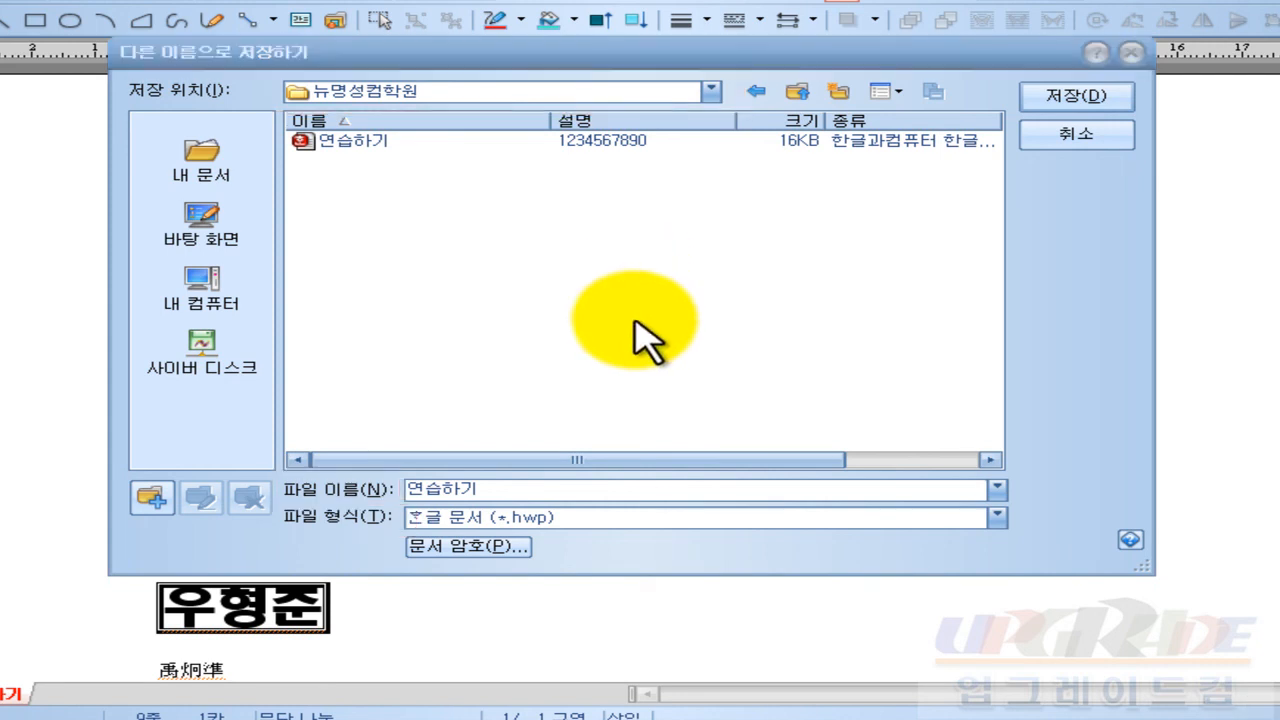
{"action": "left_click", "coordinate": [632, 325]}
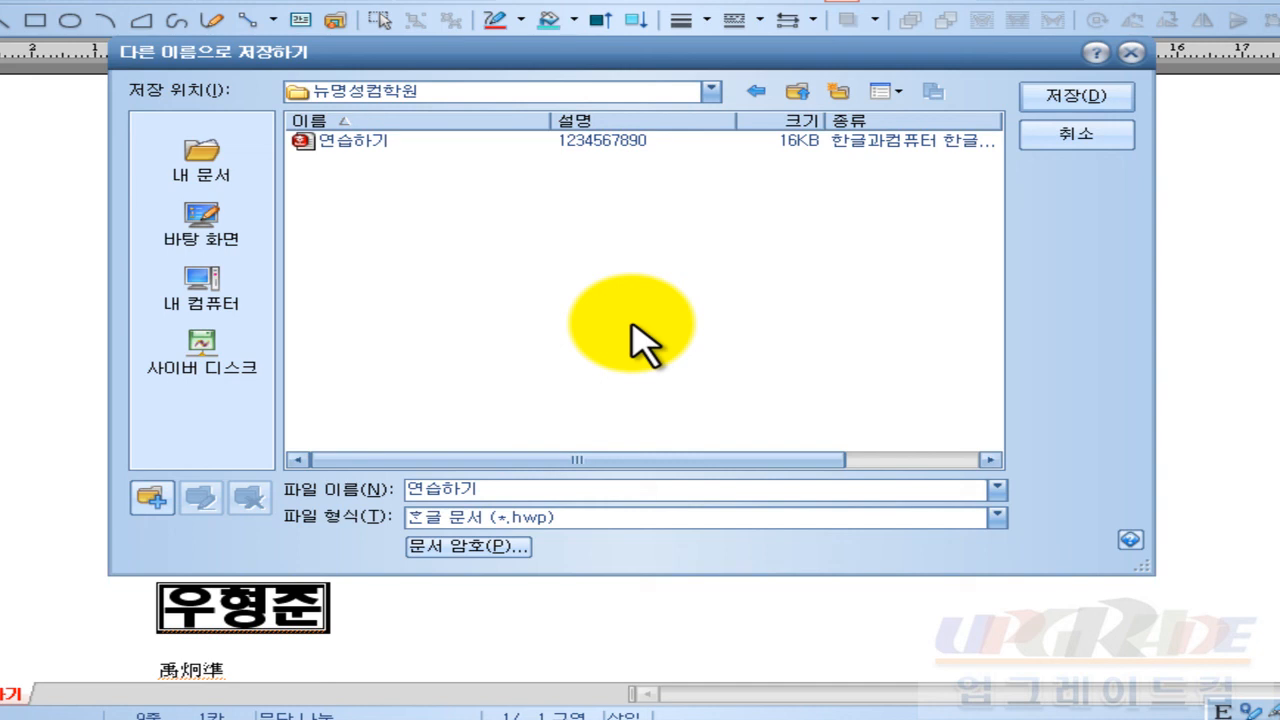
{"action": "left_click", "coordinate": [506, 517]}
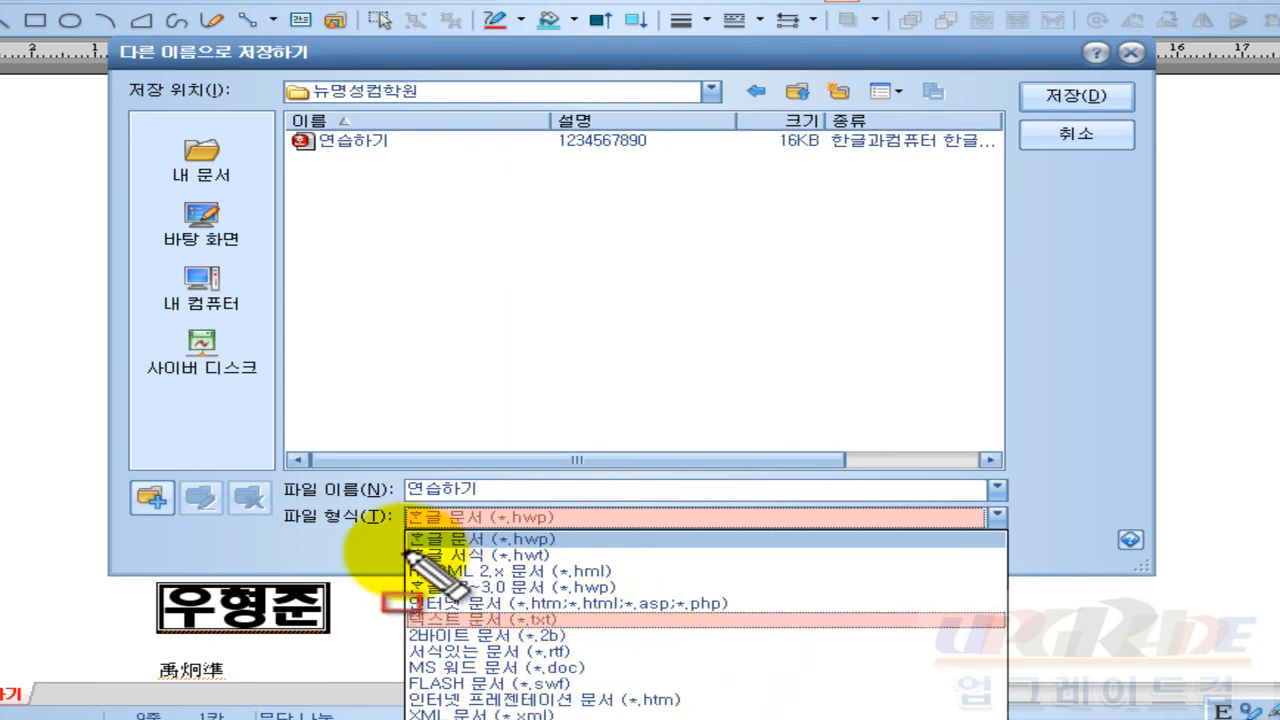
Step: Save 연습하기 as 인터넷 문서 (*.htm;*.html), accepting 한국(KS) encoding
{"action": "mouse_move", "coordinate": [392, 548]}
{"action": "left_mouse_down"}
{"action": "mouse_move", "coordinate": [600, 716]}
{"action": "mouse_move", "coordinate": [751, 690]}
{"action": "mouse_move", "coordinate": [752, 705]}
{"action": "left_mouse_up"}
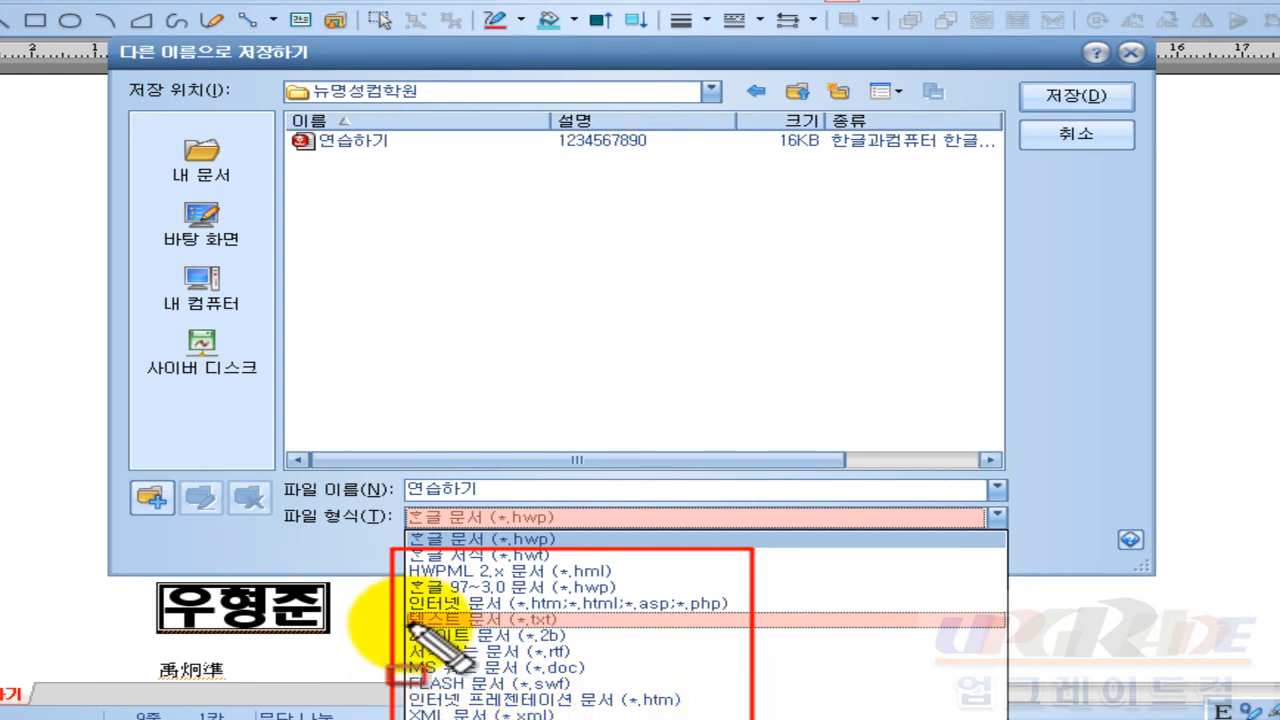
{"action": "left_click_drag", "start_coordinate": [399, 592], "coordinate": [740, 622]}
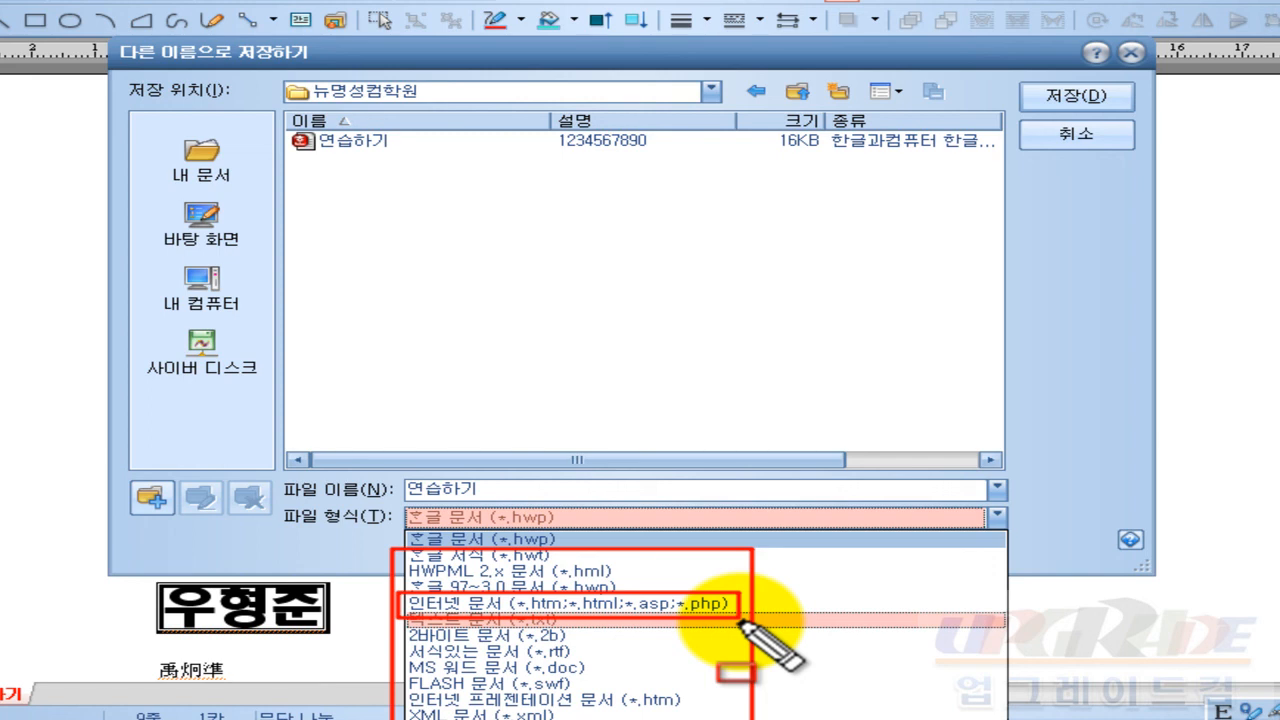
{"action": "key", "text": "Escape"}
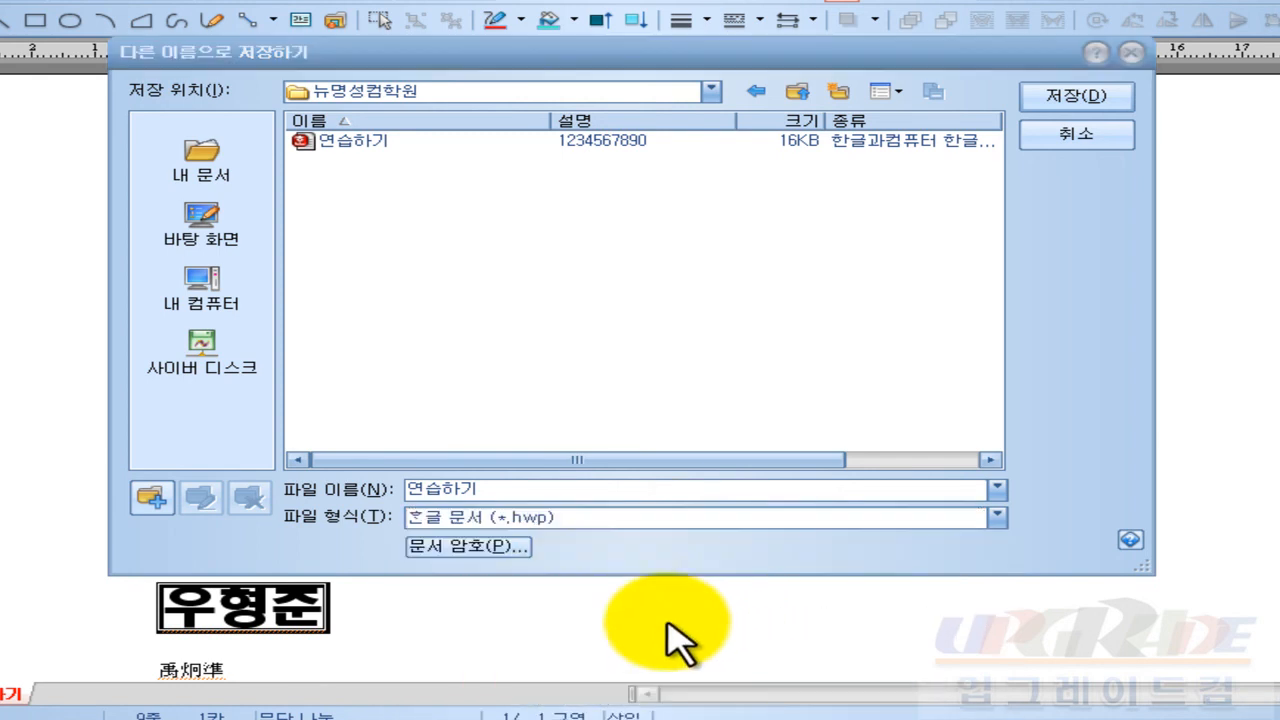
{"action": "left_click", "coordinate": [520, 520]}
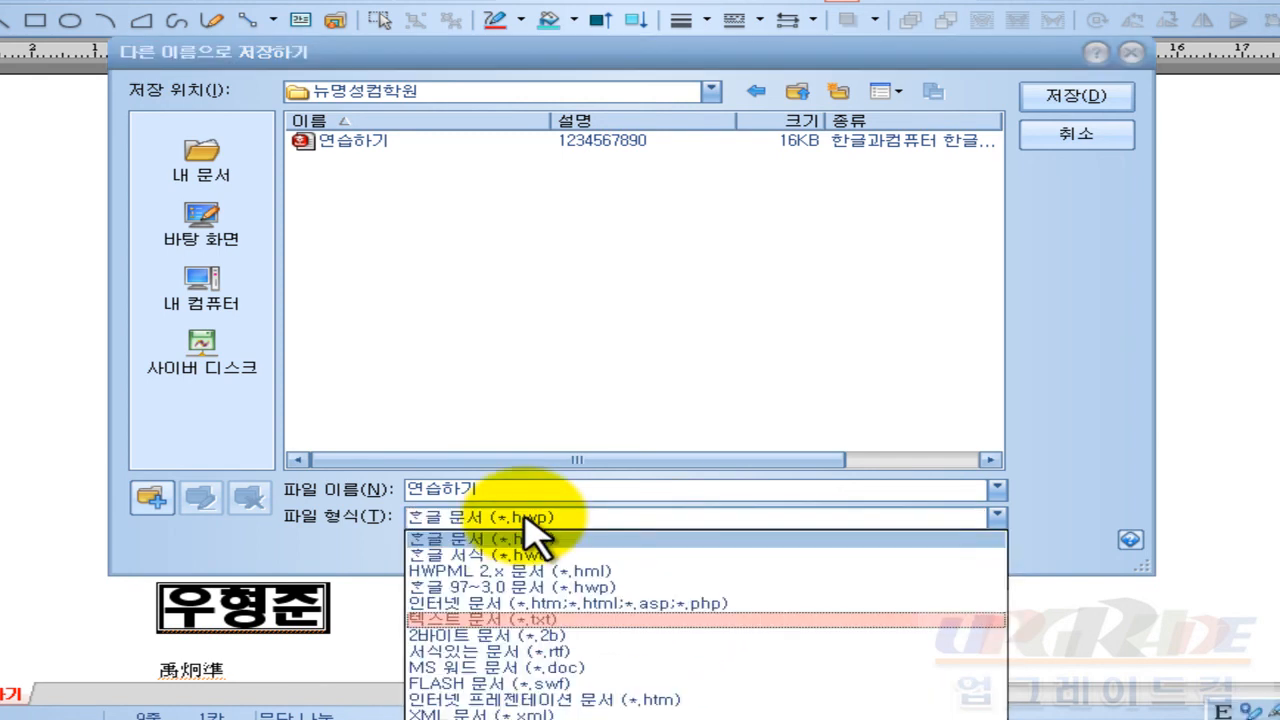
{"action": "left_click", "coordinate": [555, 604]}
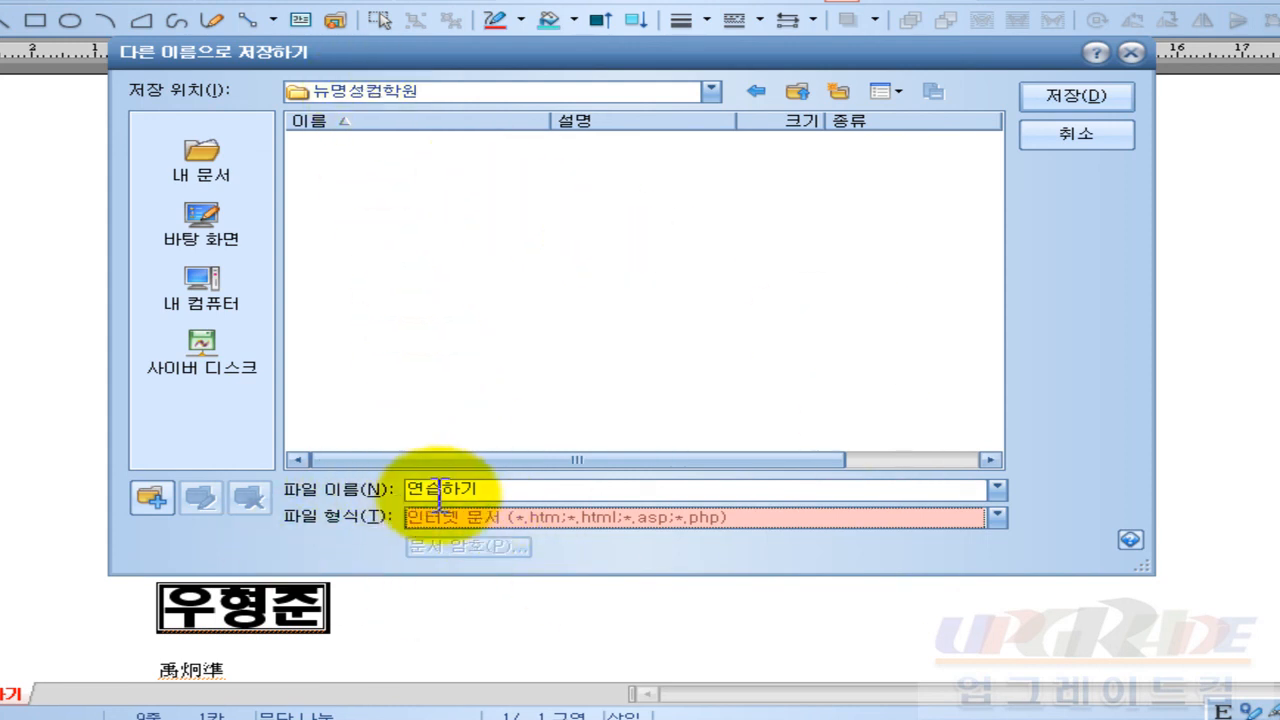
{"action": "left_click", "coordinate": [1098, 100]}
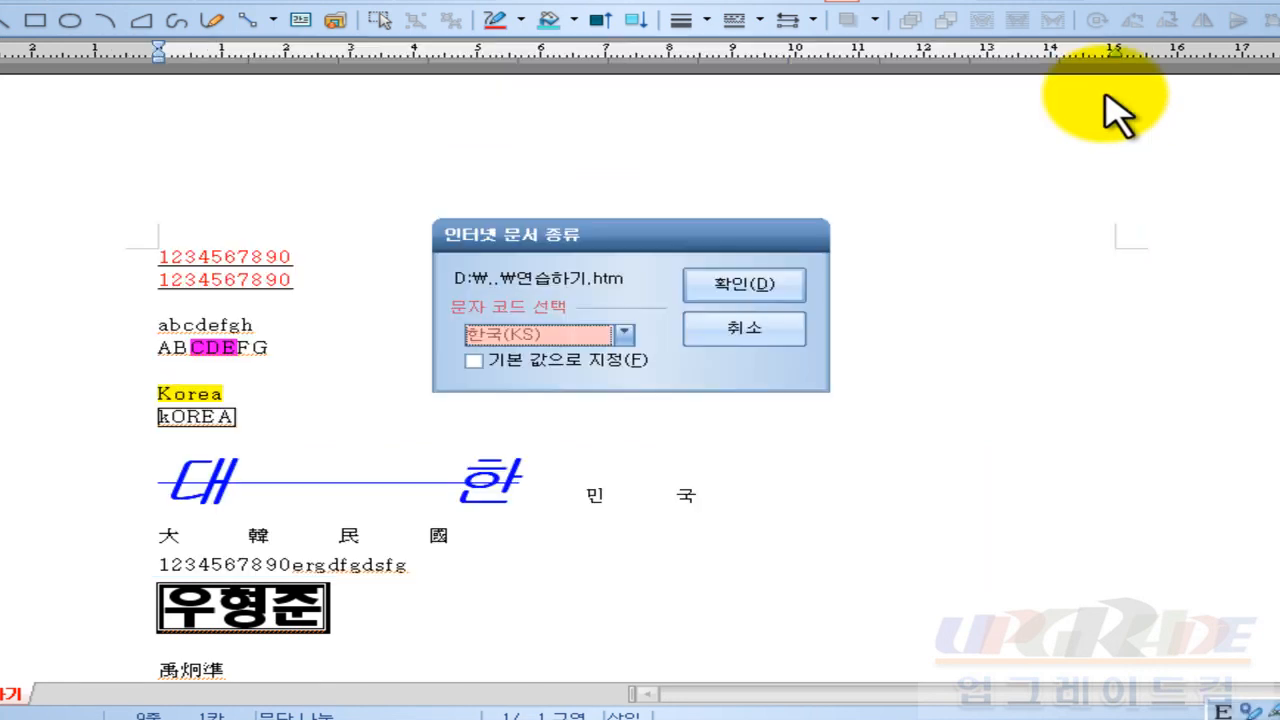
{"action": "left_click", "coordinate": [736, 290]}
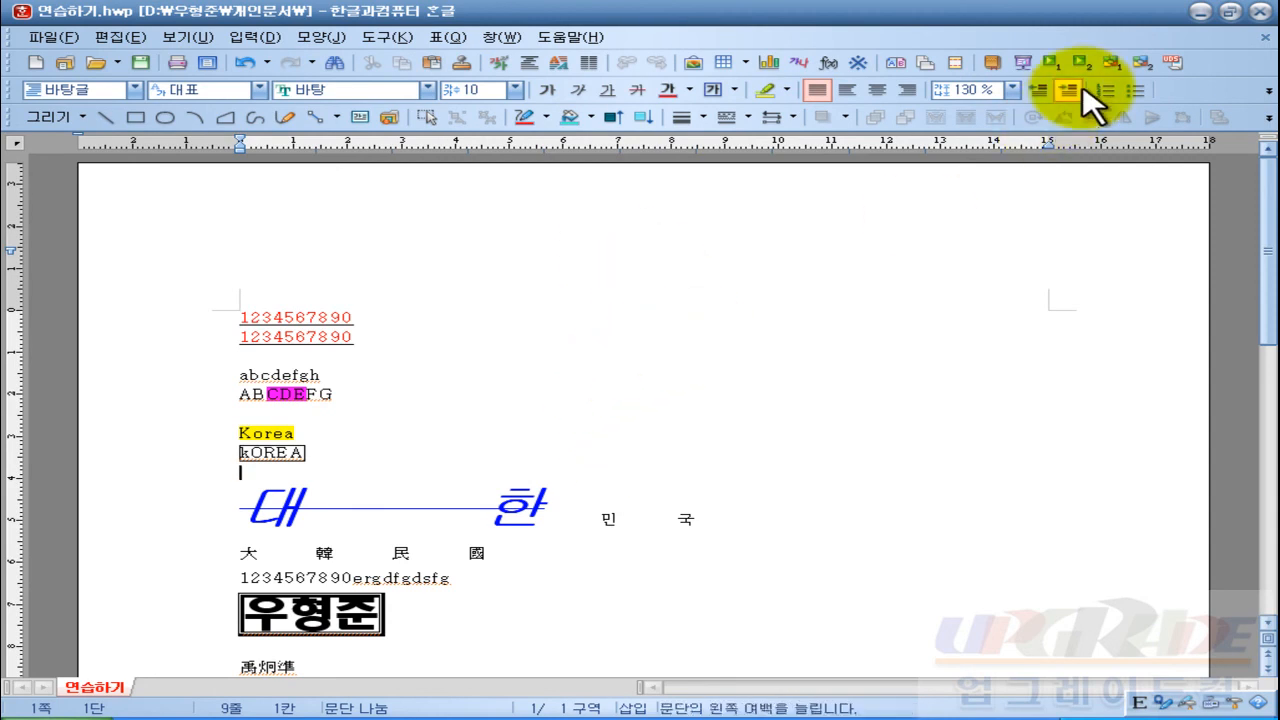
{"action": "left_click", "coordinate": [1258, 12]}
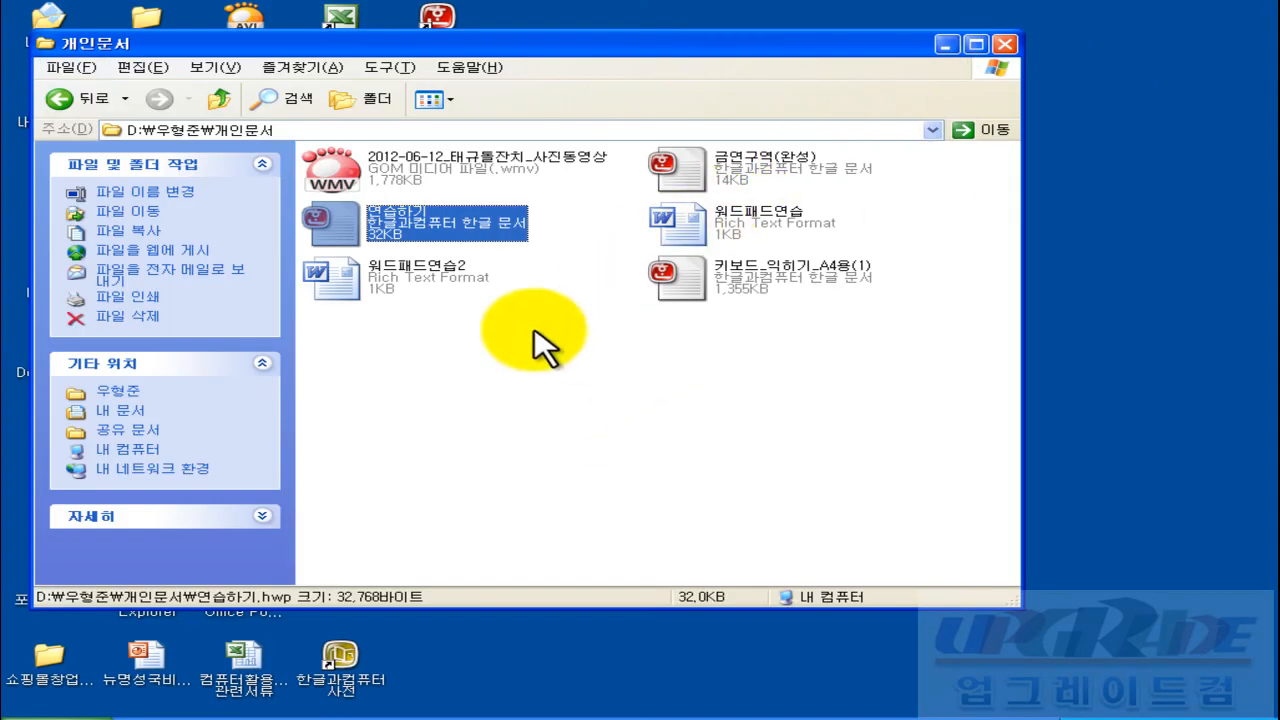
{"action": "left_click", "coordinate": [575, 345]}
{"action": "left_click", "coordinate": [219, 100]}
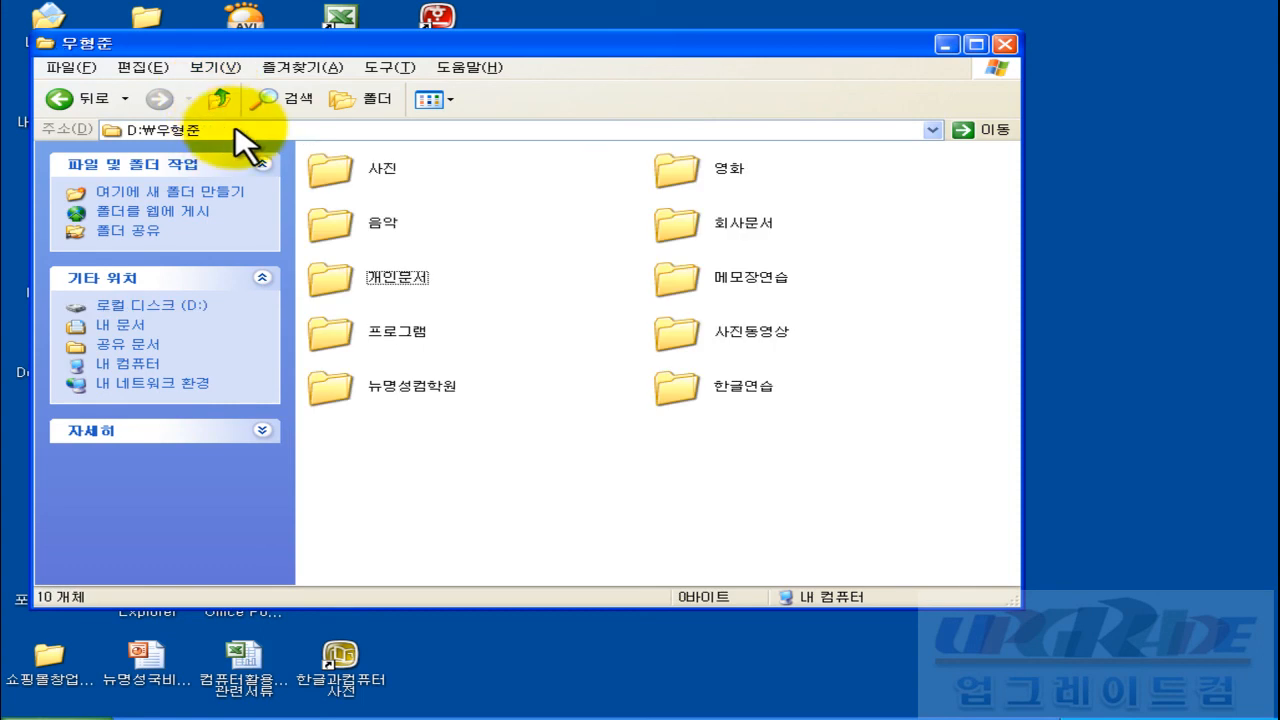
{"action": "double_click", "coordinate": [423, 388]}
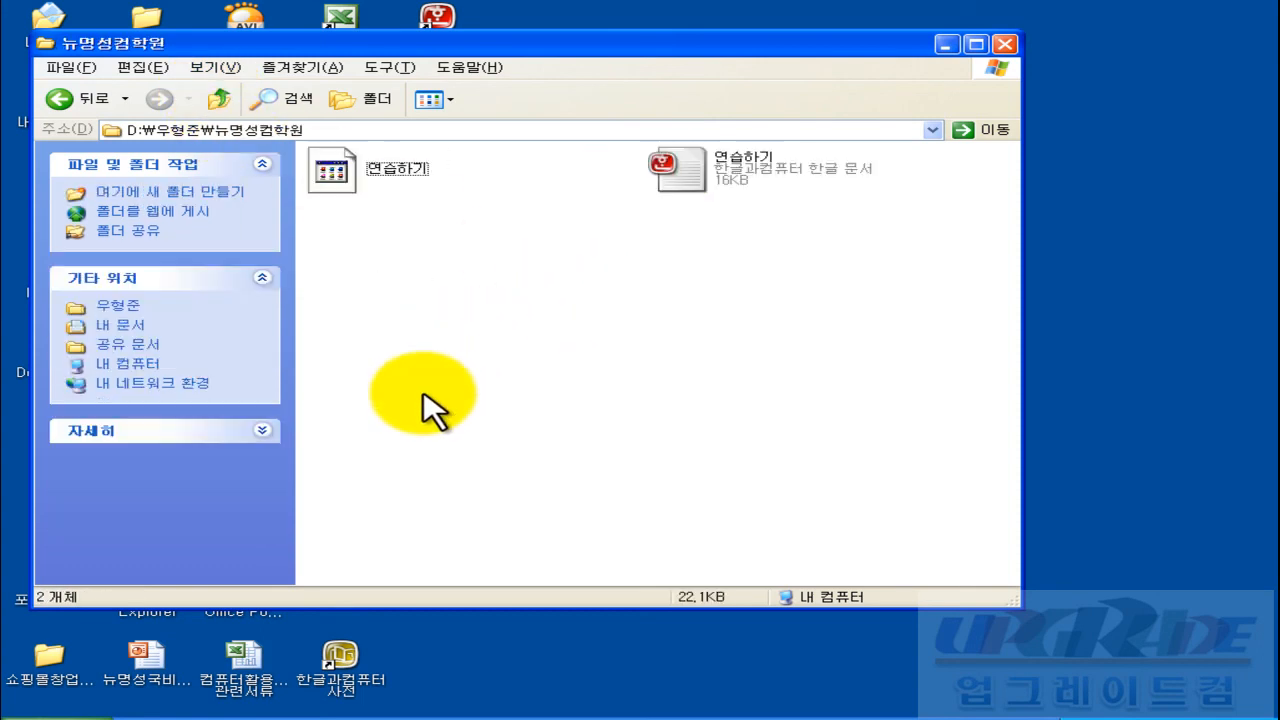
Step: Compare the 연습하기 HTML document (7KB) with the Hangul document (16KB)
{"action": "left_click", "coordinate": [398, 182]}
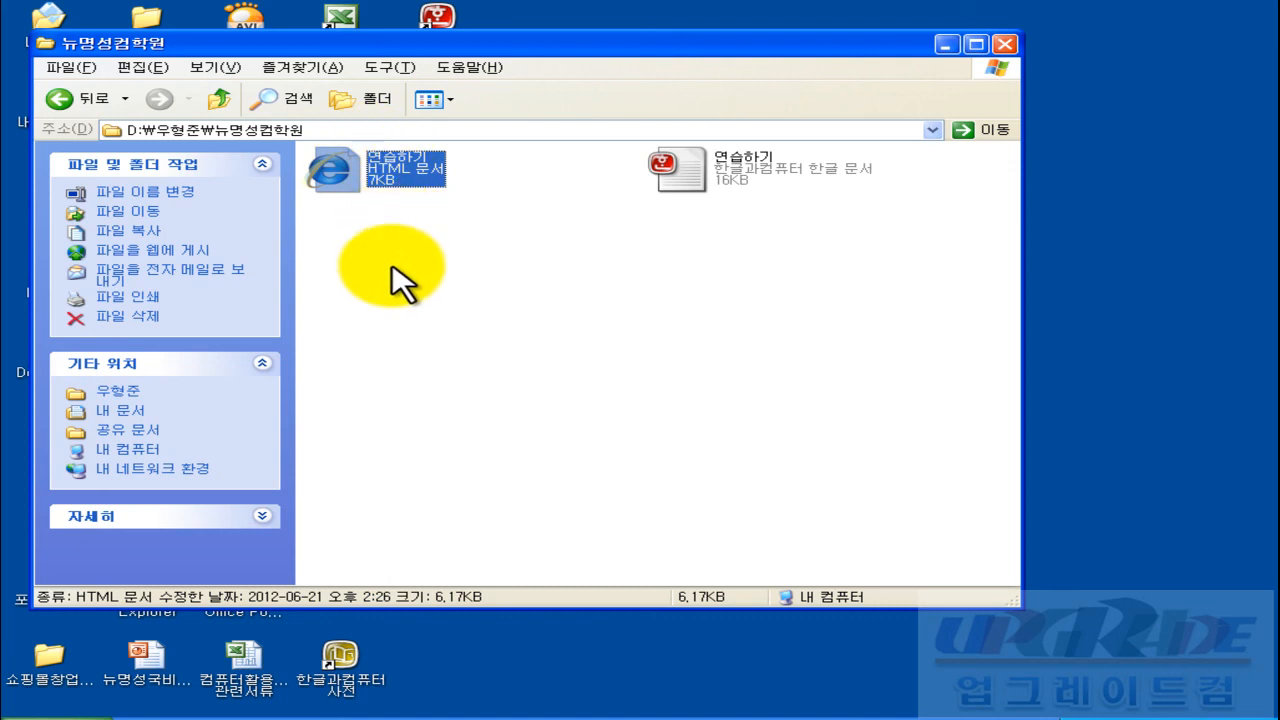
{"action": "left_click", "coordinate": [388, 266]}
{"action": "left_click", "coordinate": [668, 172]}
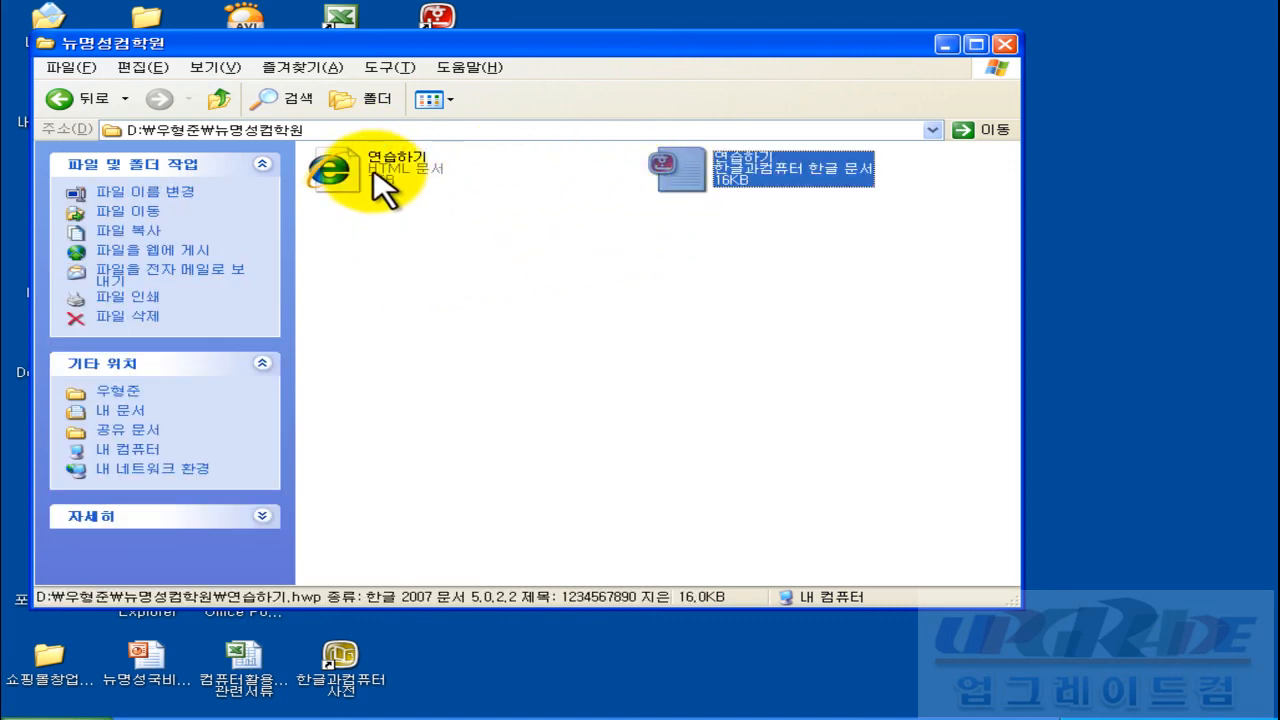
{"action": "left_click", "coordinate": [378, 150]}
{"action": "left_click", "coordinate": [686, 188]}
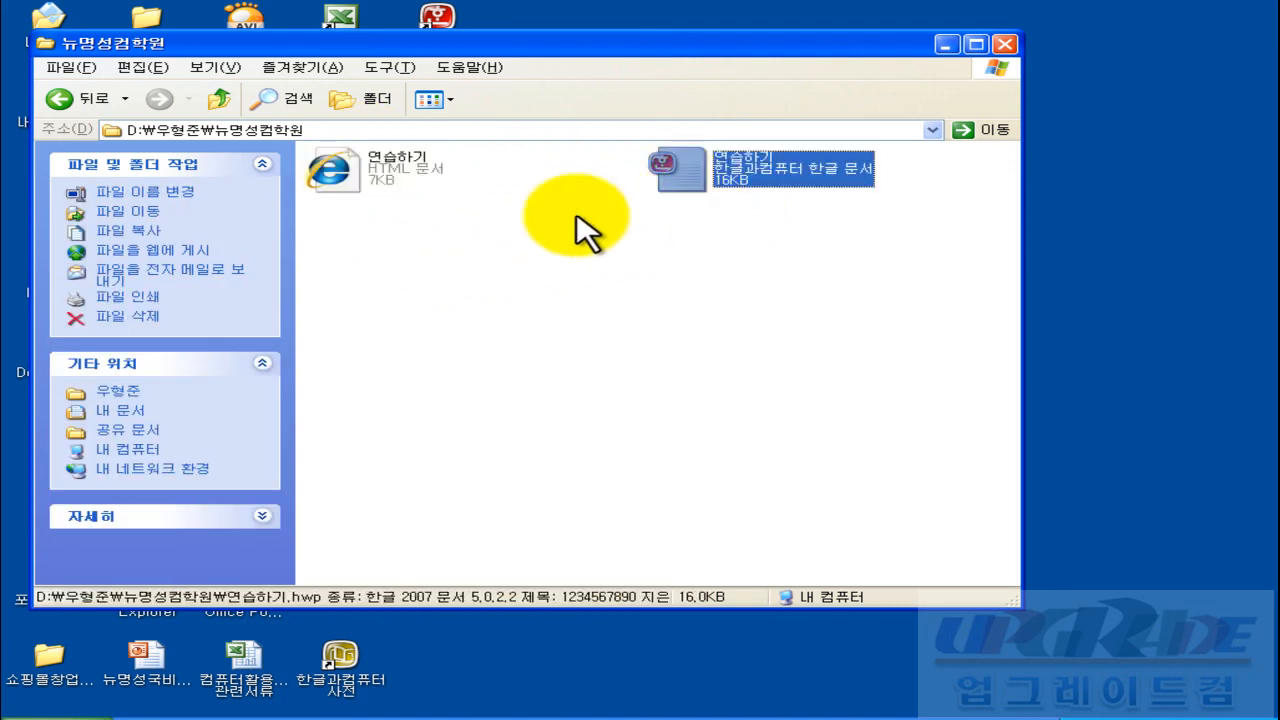
{"action": "left_click", "coordinate": [329, 177]}
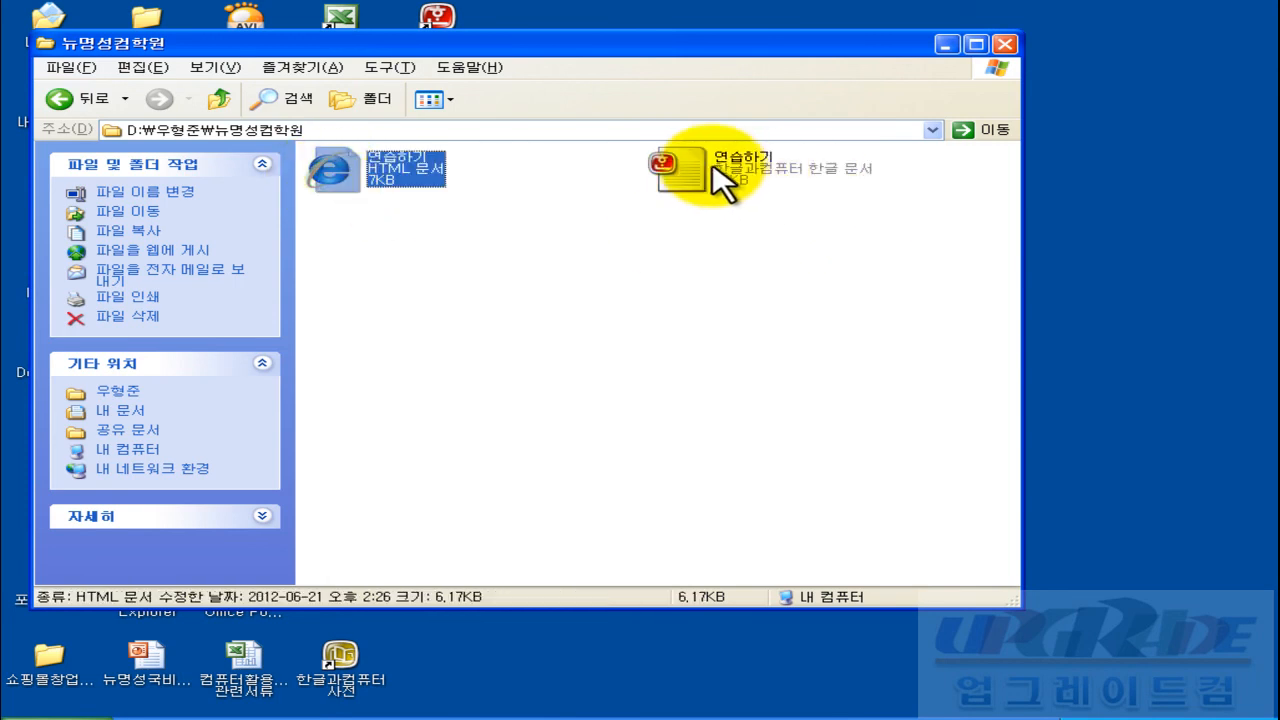
{"action": "left_click", "coordinate": [677, 165]}
{"action": "left_click", "coordinate": [579, 256]}
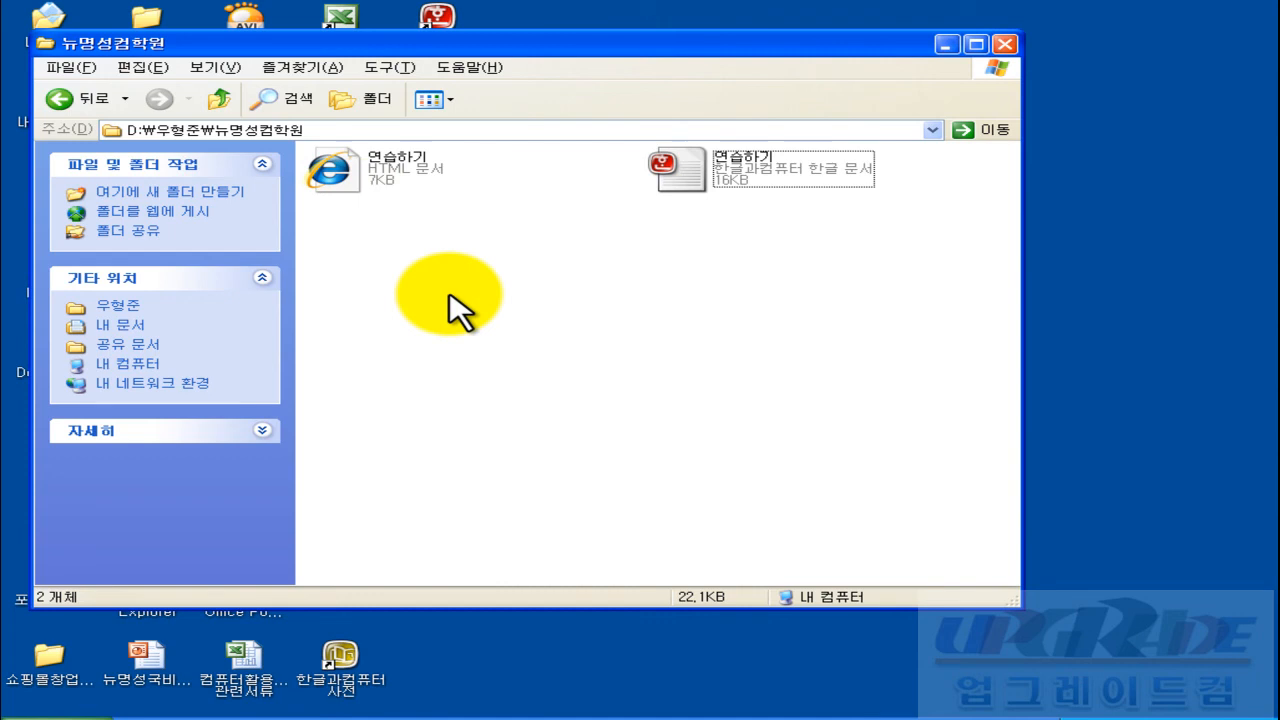
Step: Open 연습하기.htm in Internet Explorer and select parts of the page text to inspect it
{"action": "double_click", "coordinate": [333, 190]}
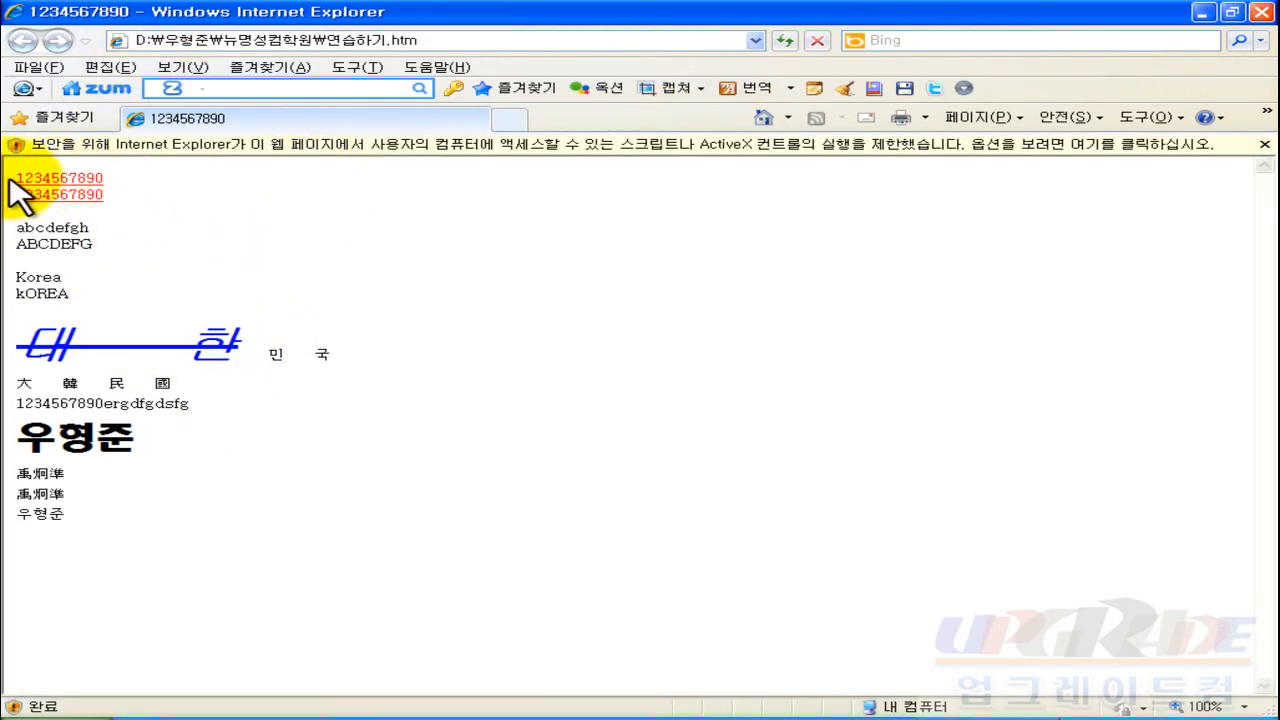
{"action": "left_click_drag", "start_coordinate": [14, 176], "coordinate": [480, 514]}
{"action": "left_click", "coordinate": [480, 514]}
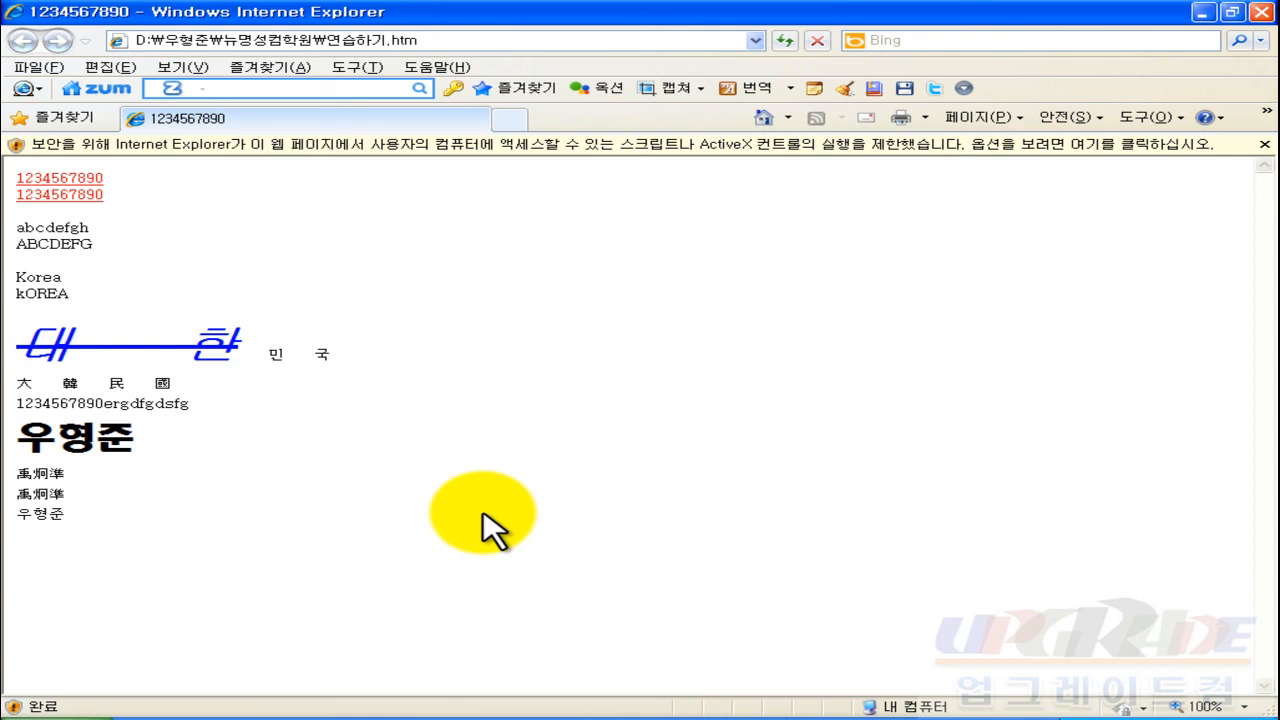
{"action": "left_click_drag", "start_coordinate": [303, 350], "coordinate": [185, 392]}
{"action": "left_click", "coordinate": [356, 454]}
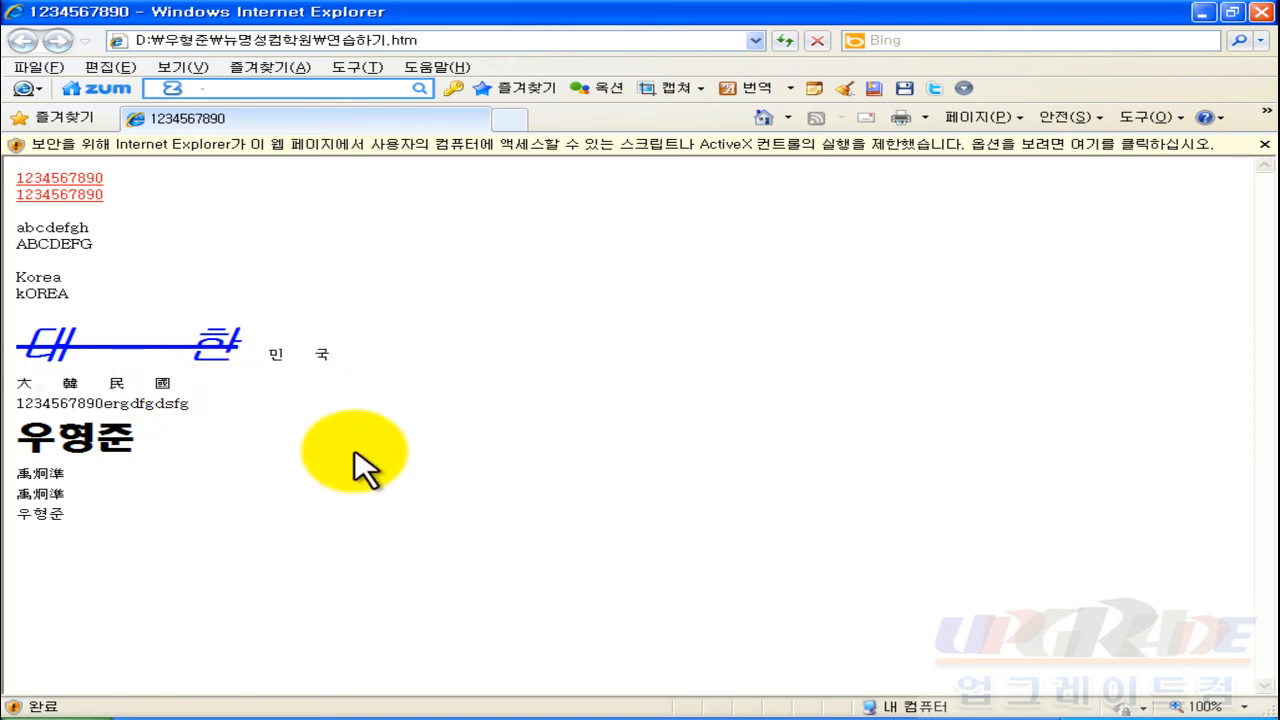